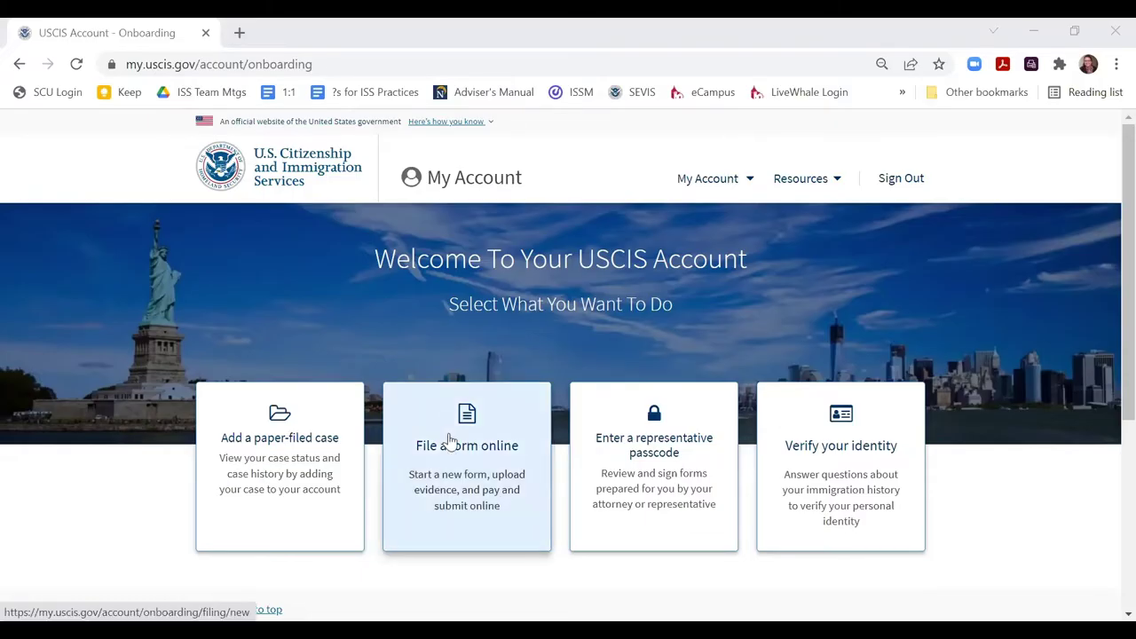
Start a new online filing and pick I-765, Application for Employment Authorization from the form list.
scroll(450, 441, down, 1)
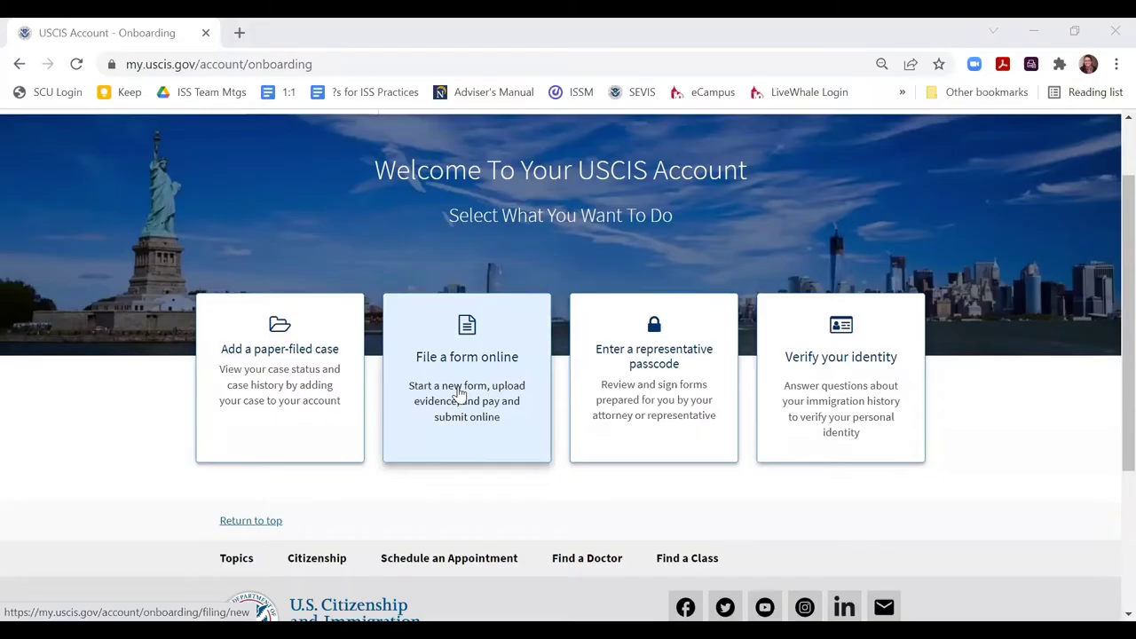
click(460, 393)
scroll(204, 418, down, 1)
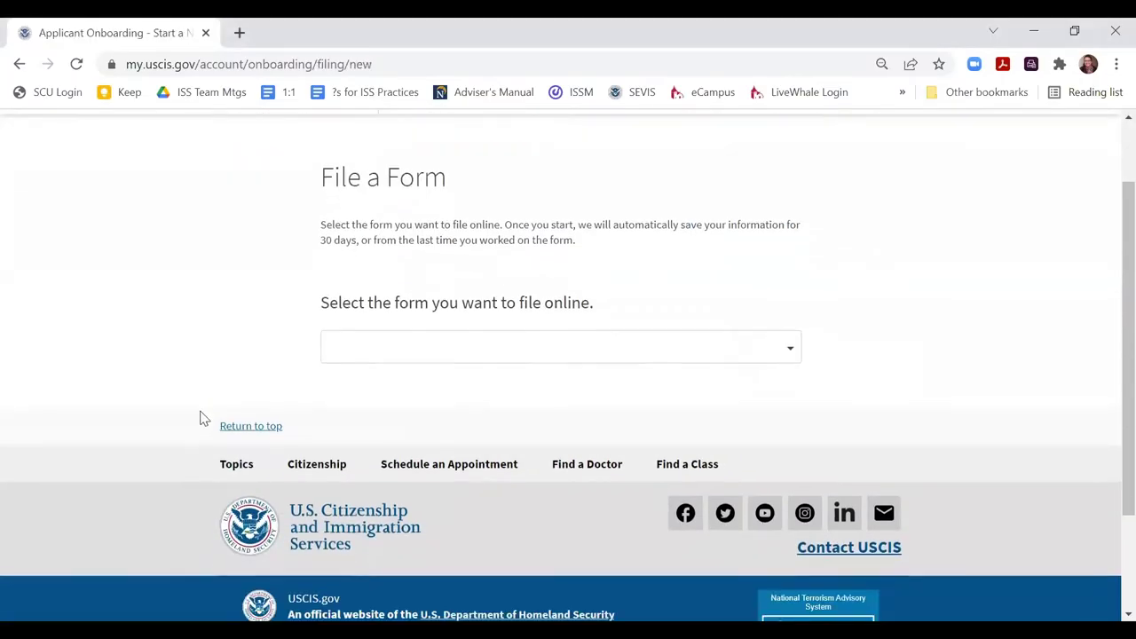
click(684, 347)
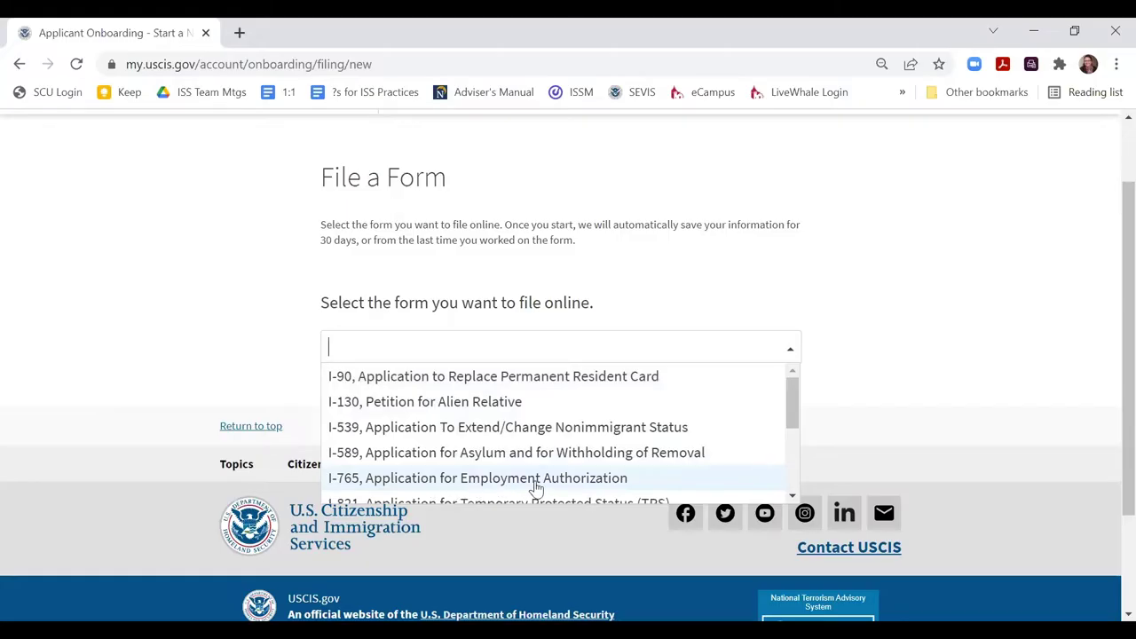
click(536, 480)
Highlight the F-1 student OPT eligibility categories, then start the I-765 application.
scroll(536, 479, down, 1)
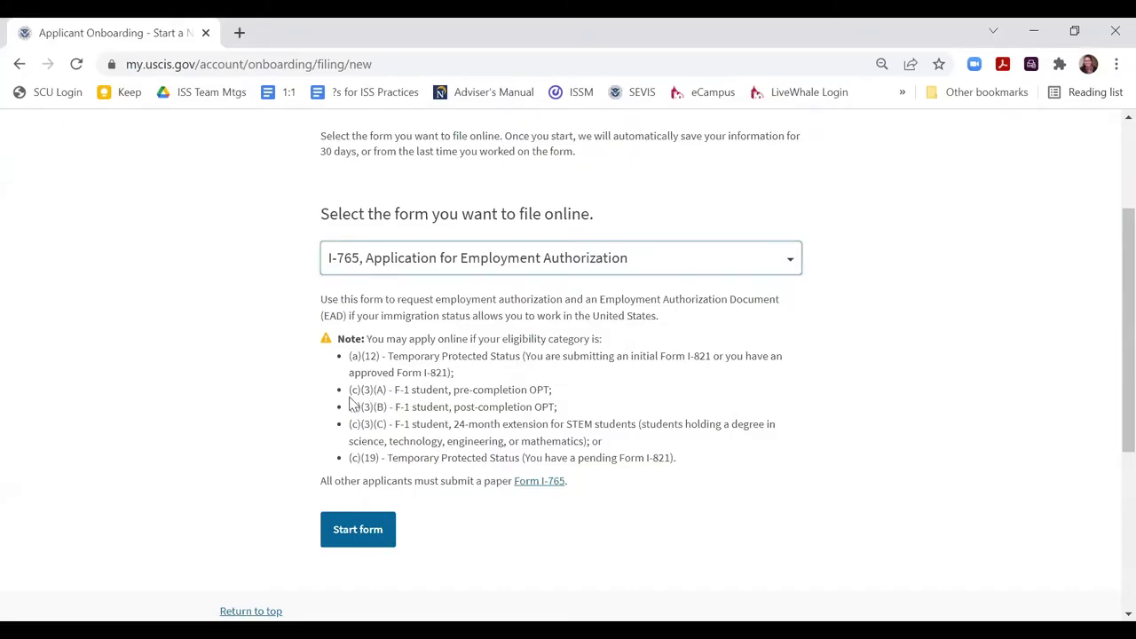
drag(352, 393, 604, 453)
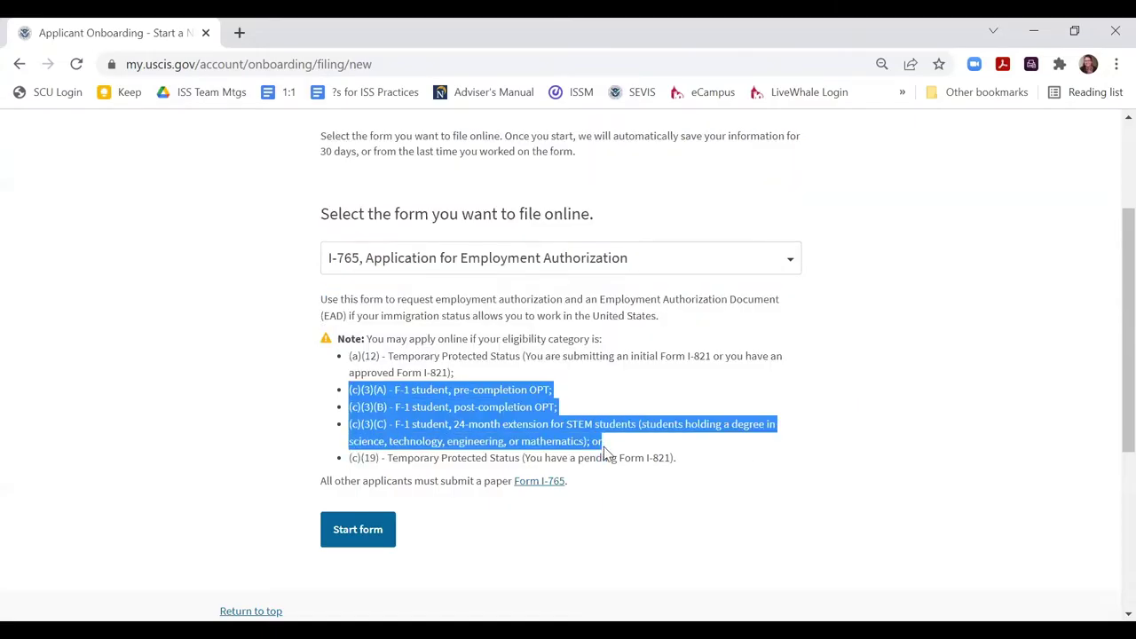
click(356, 530)
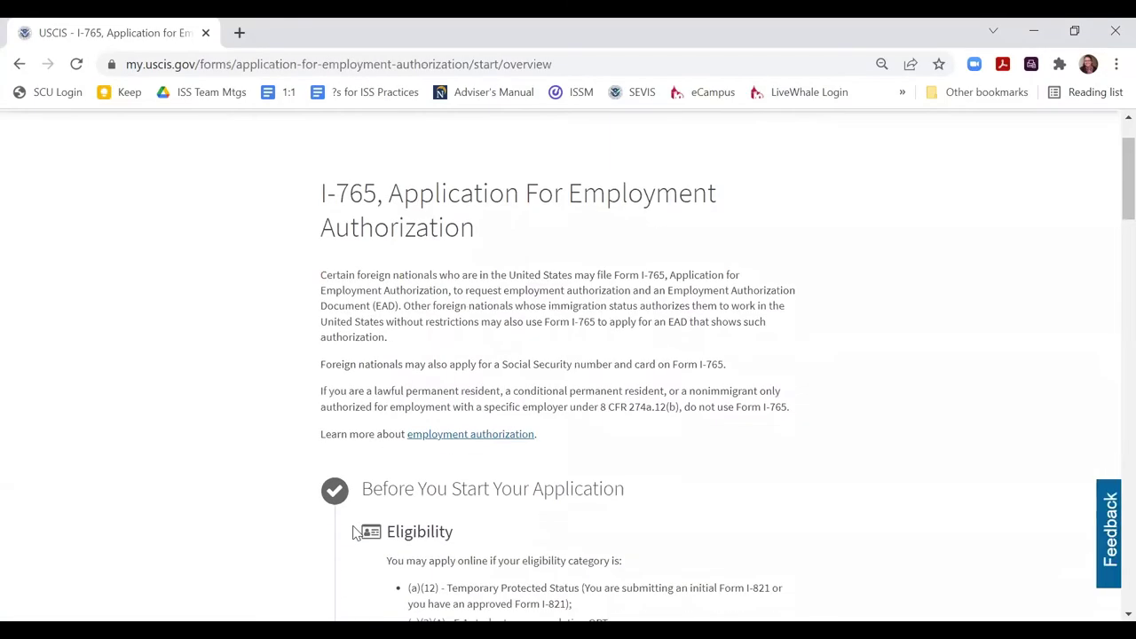
scroll(269, 412, down, 3)
scroll(269, 412, down, 2)
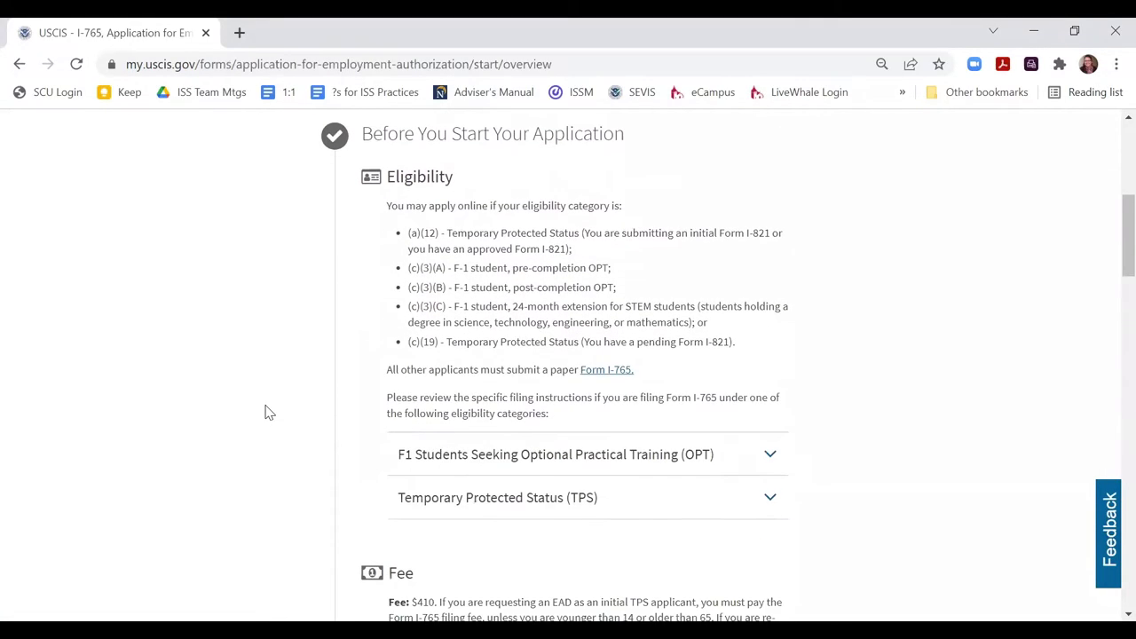
scroll(268, 412, down, 5)
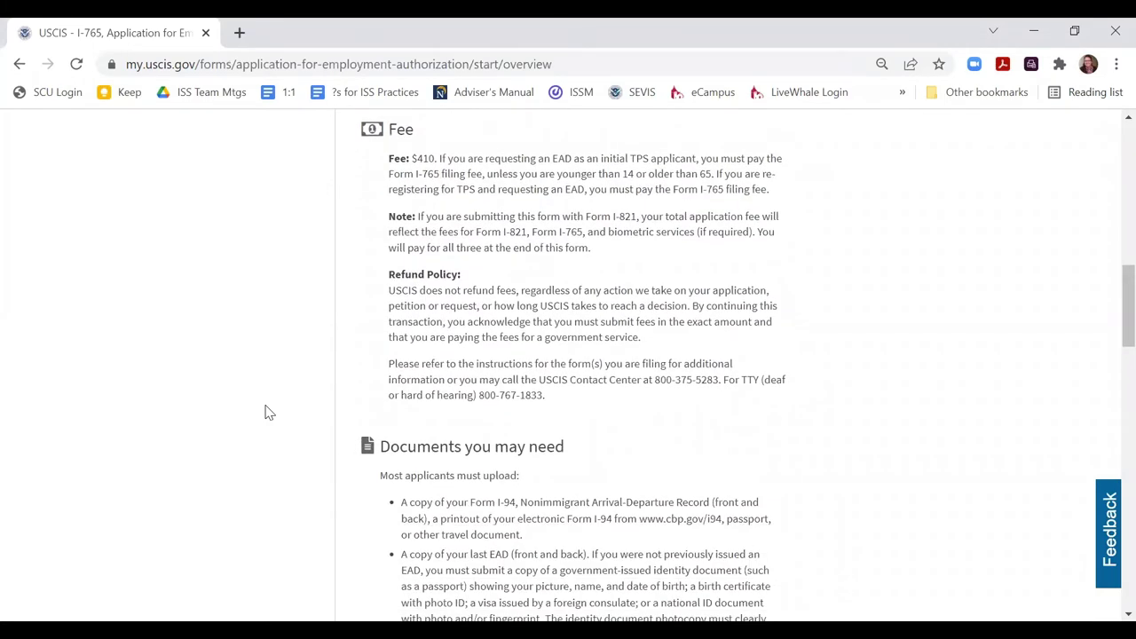
scroll(269, 412, down, 2)
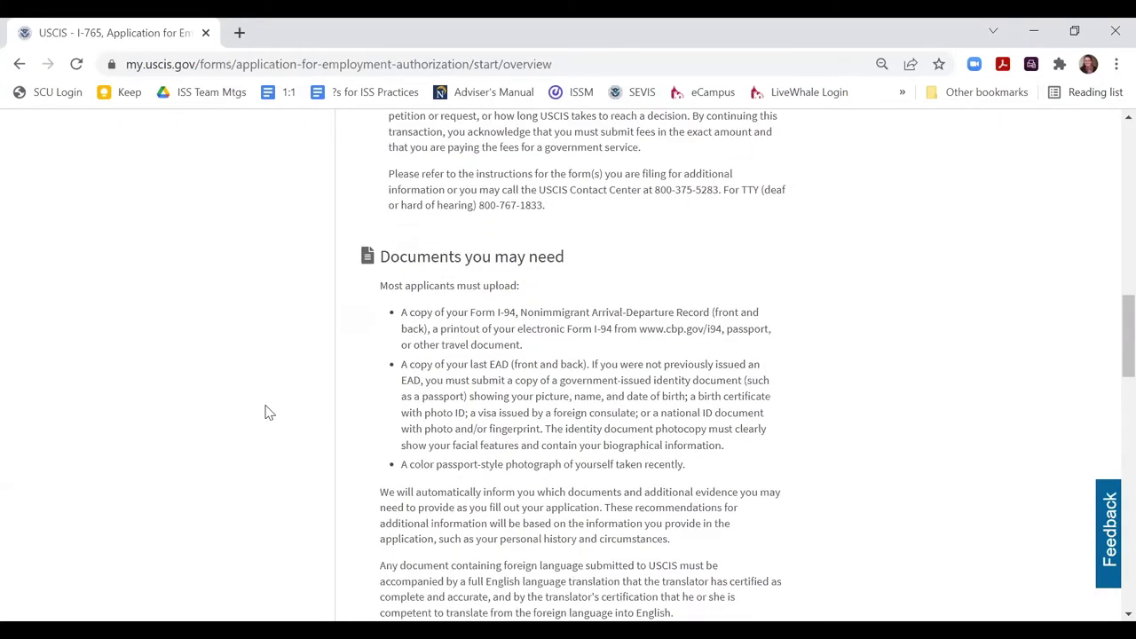
scroll(269, 412, down, 1)
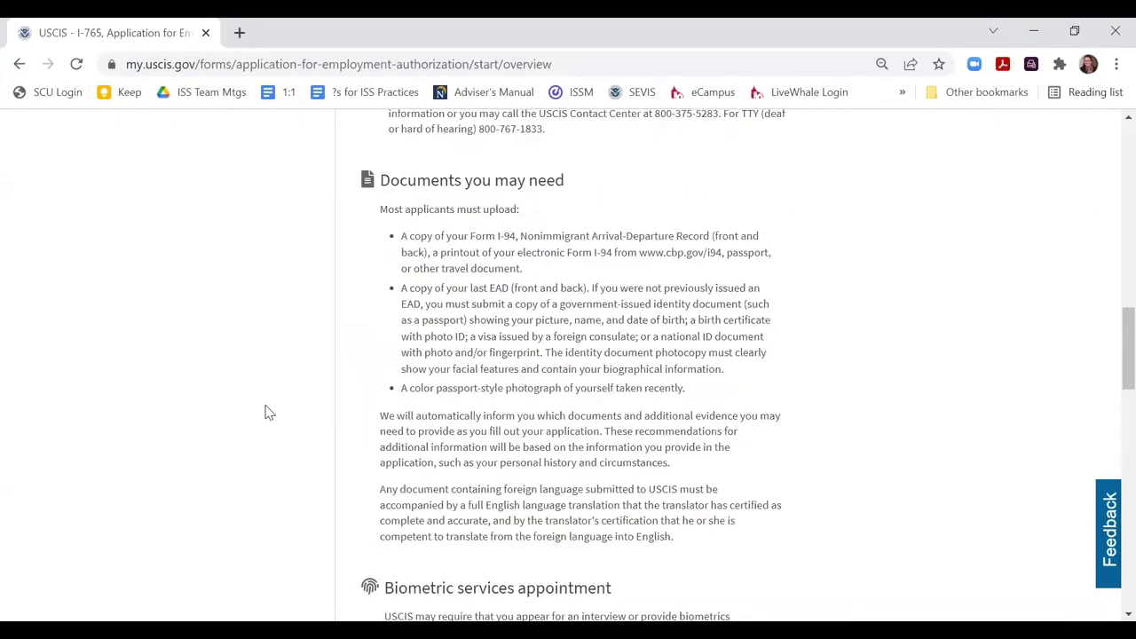
scroll(269, 412, down, 3)
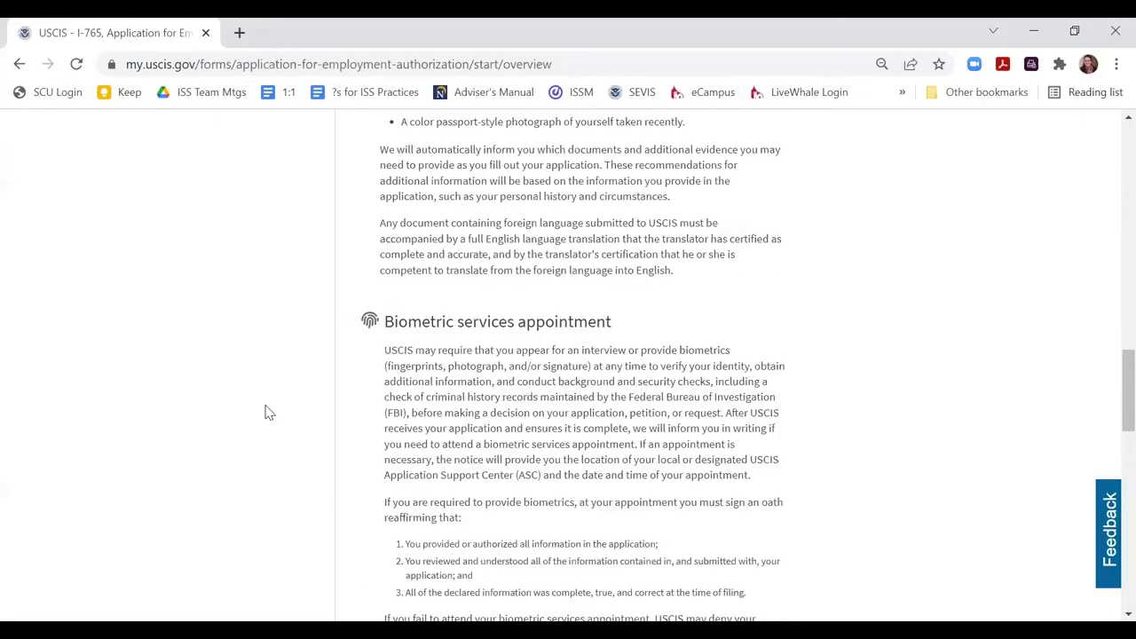
scroll(269, 412, down, 1)
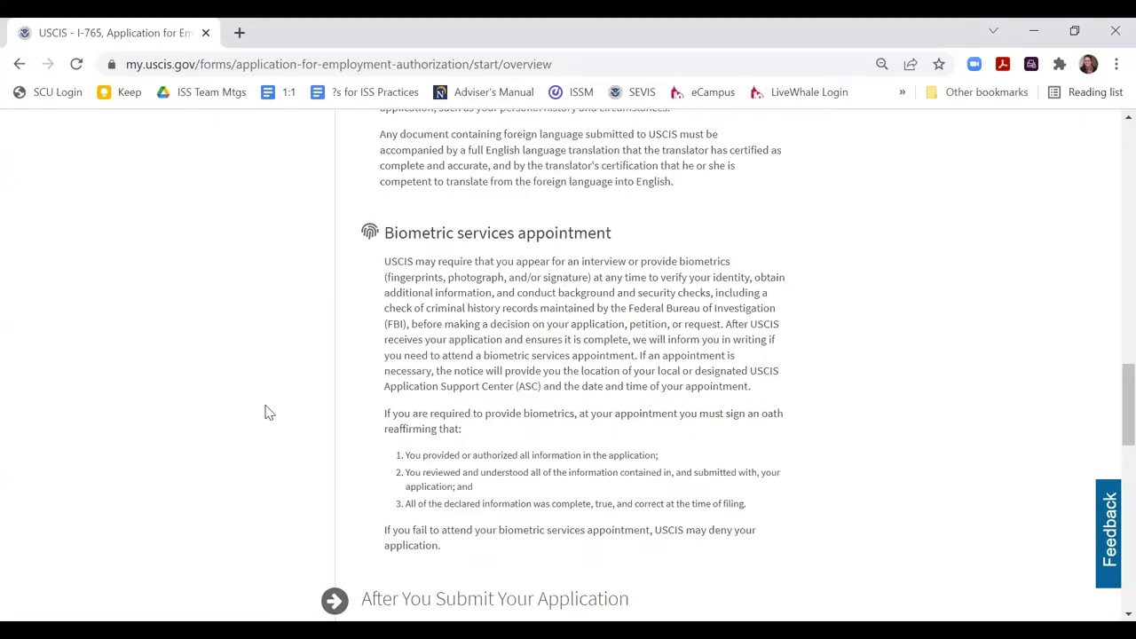
scroll(269, 412, down, 3)
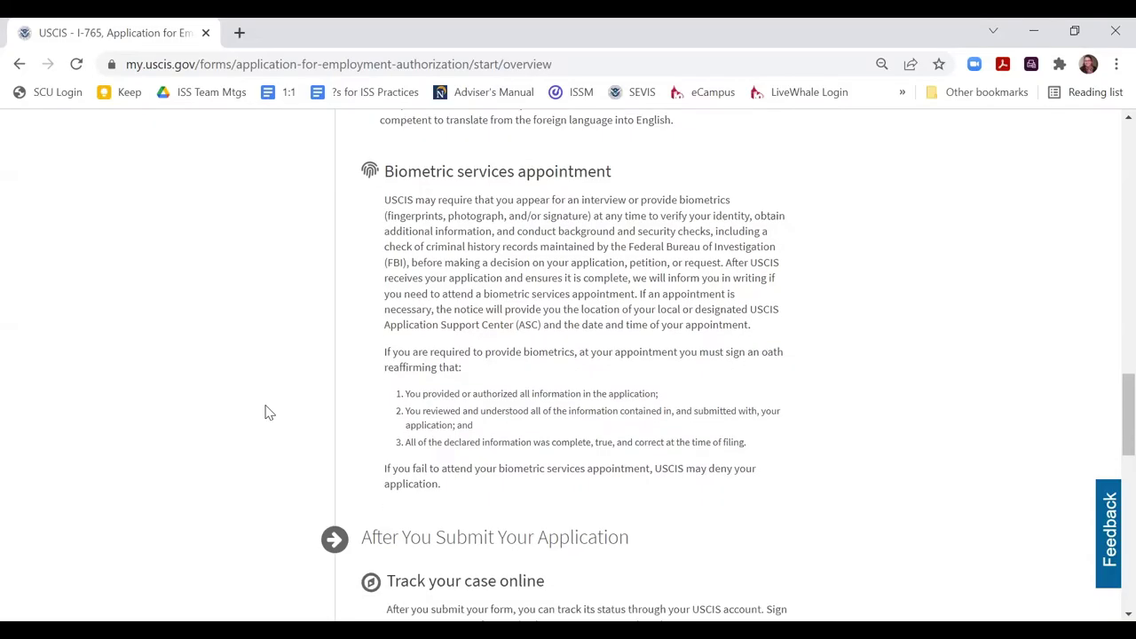
scroll(269, 412, down, 1)
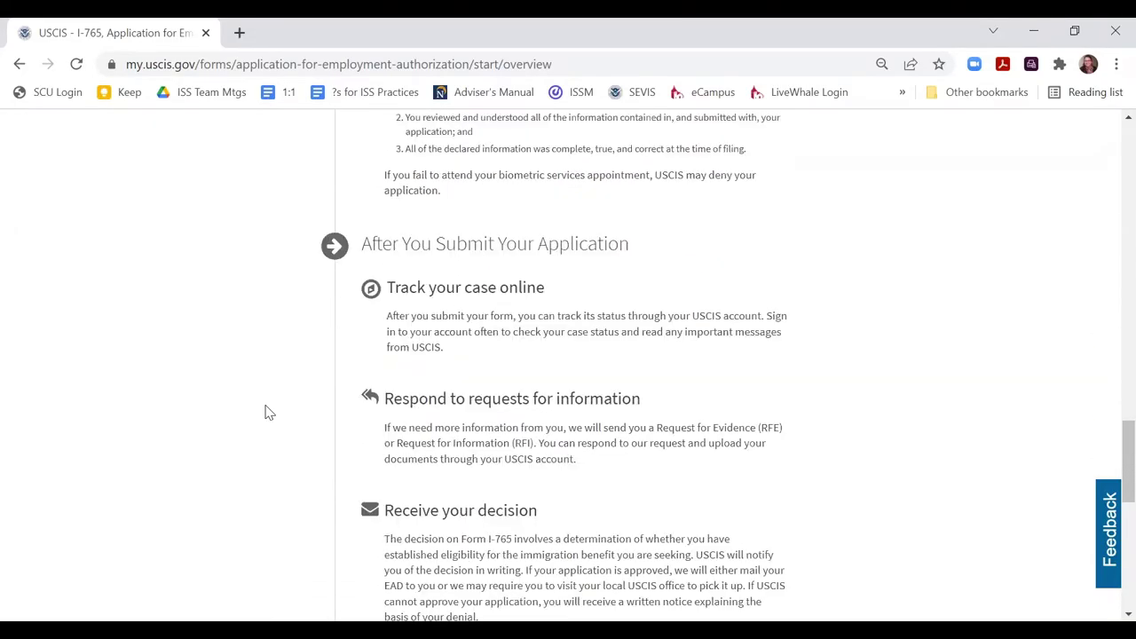
scroll(269, 412, down, 1)
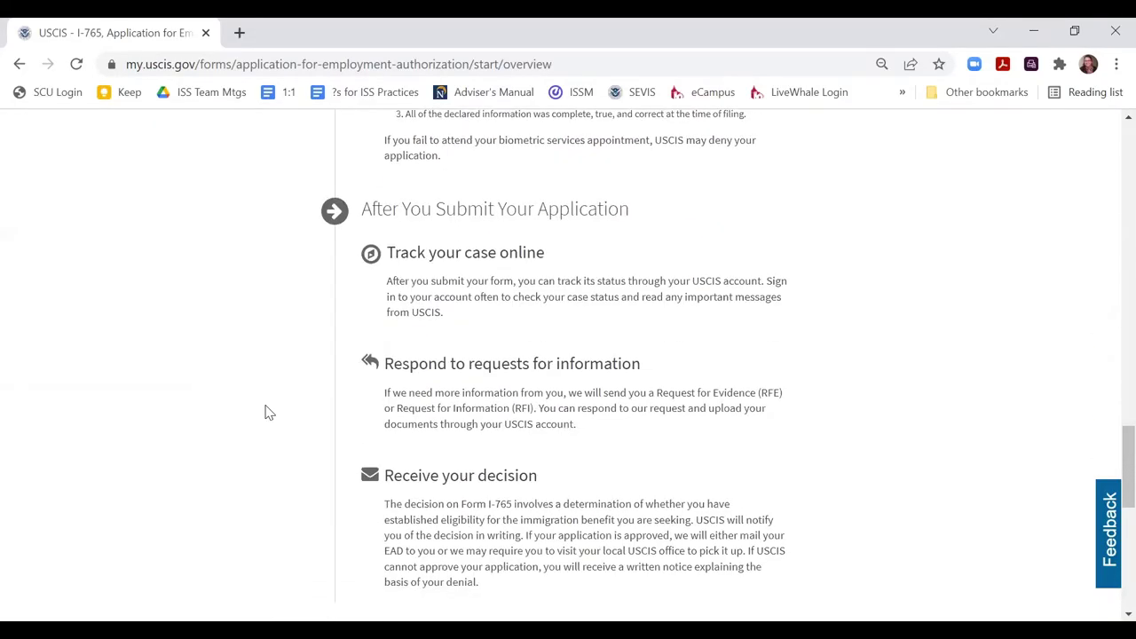
scroll(268, 412, down, 1)
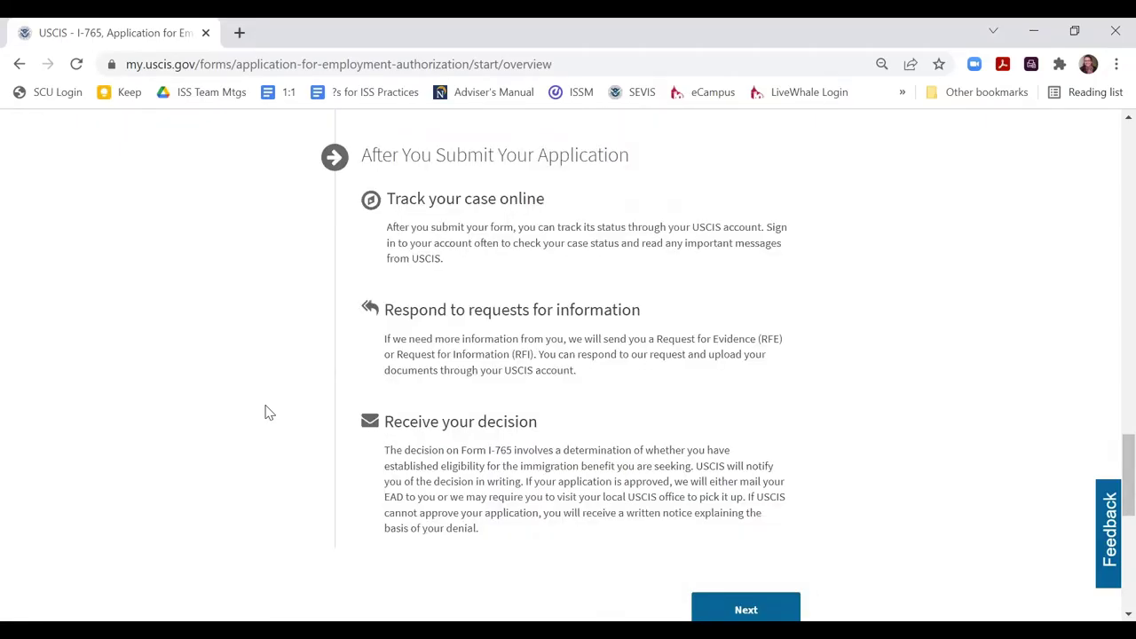
scroll(269, 412, down, 1)
Read through the 'Completing Your Form Online' instructions and privacy notices, then begin the application.
click(730, 536)
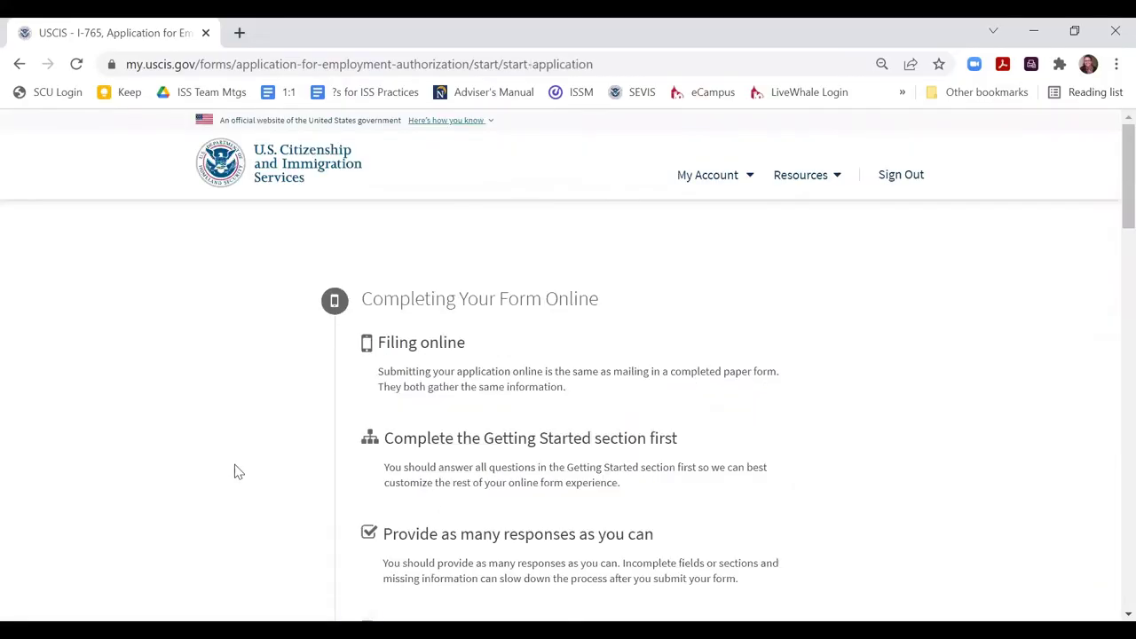
scroll(199, 462, down, 2)
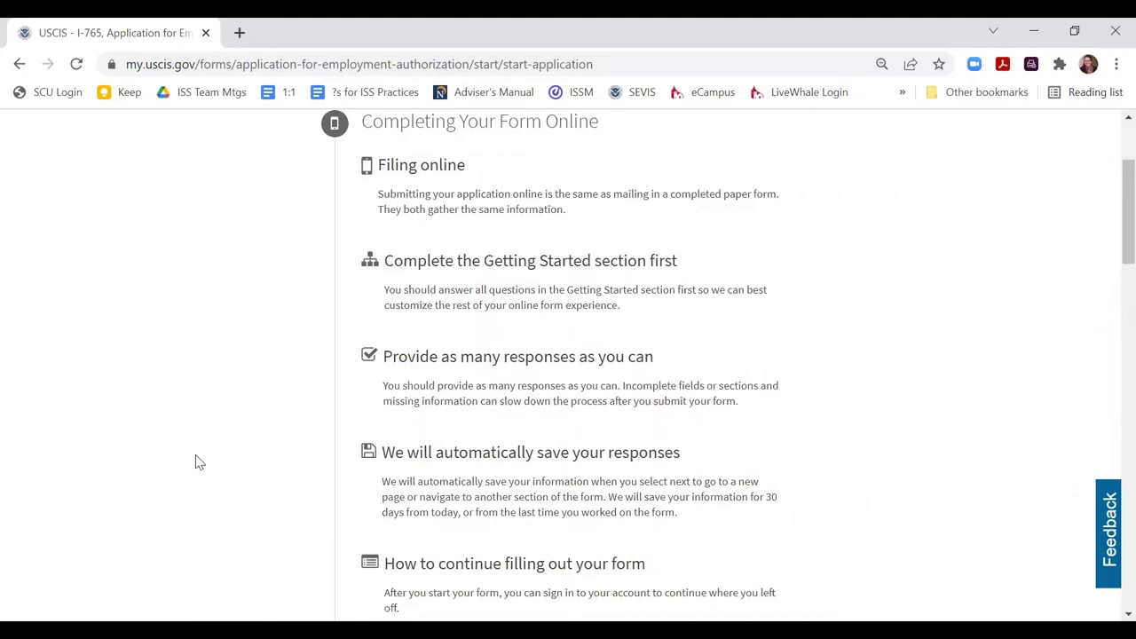
scroll(199, 463, down, 4)
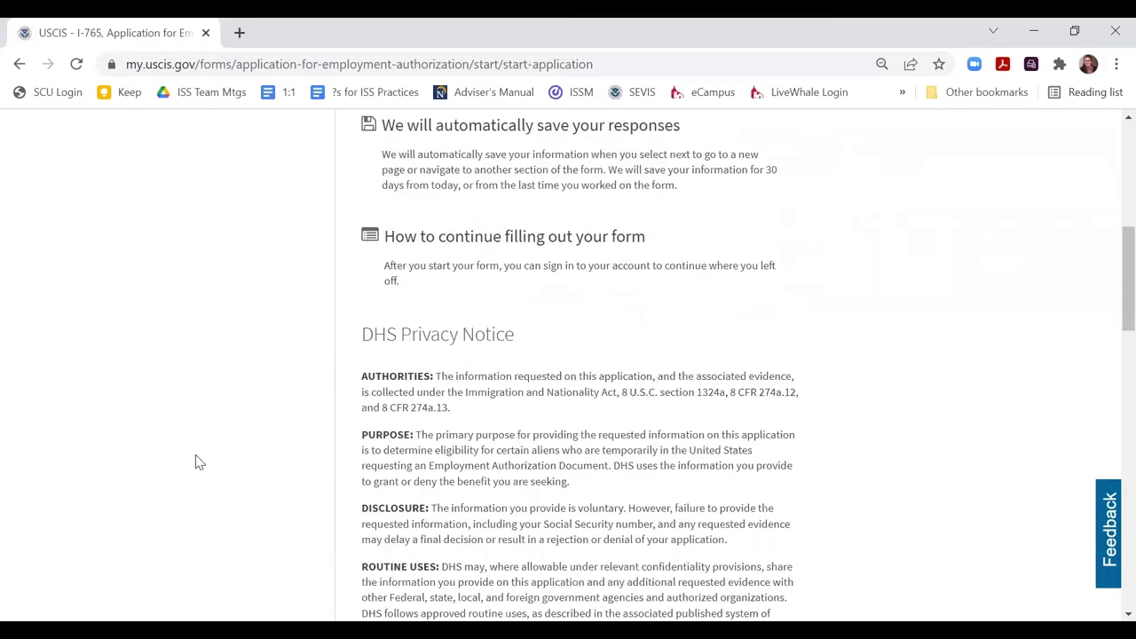
scroll(198, 462, down, 2)
scroll(199, 463, down, 3)
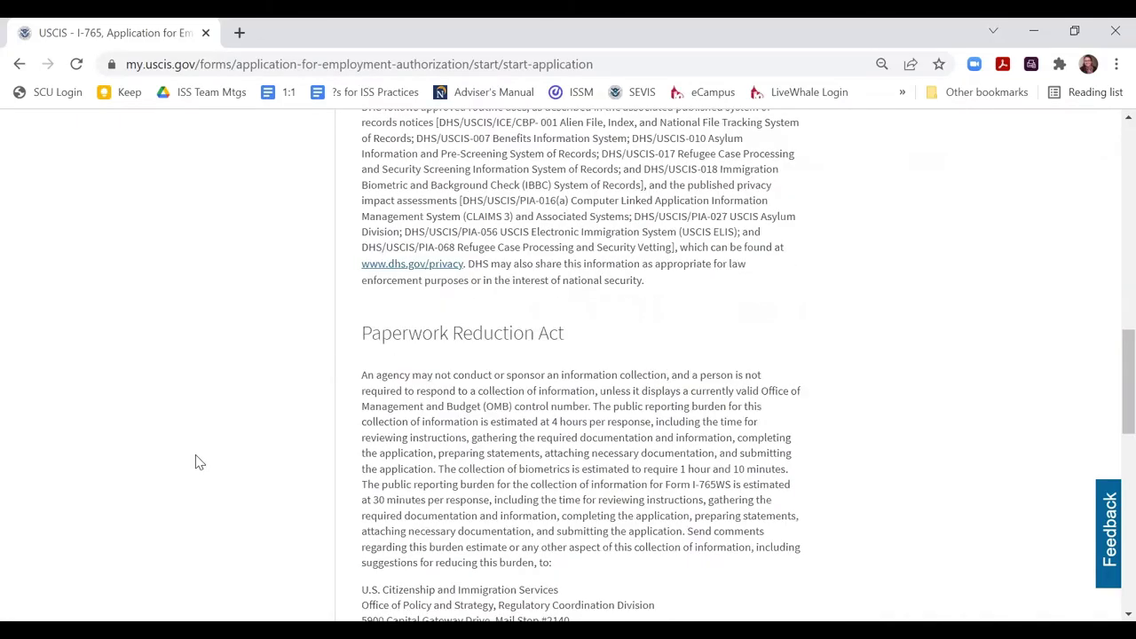
scroll(199, 462, down, 2)
scroll(199, 462, down, 1)
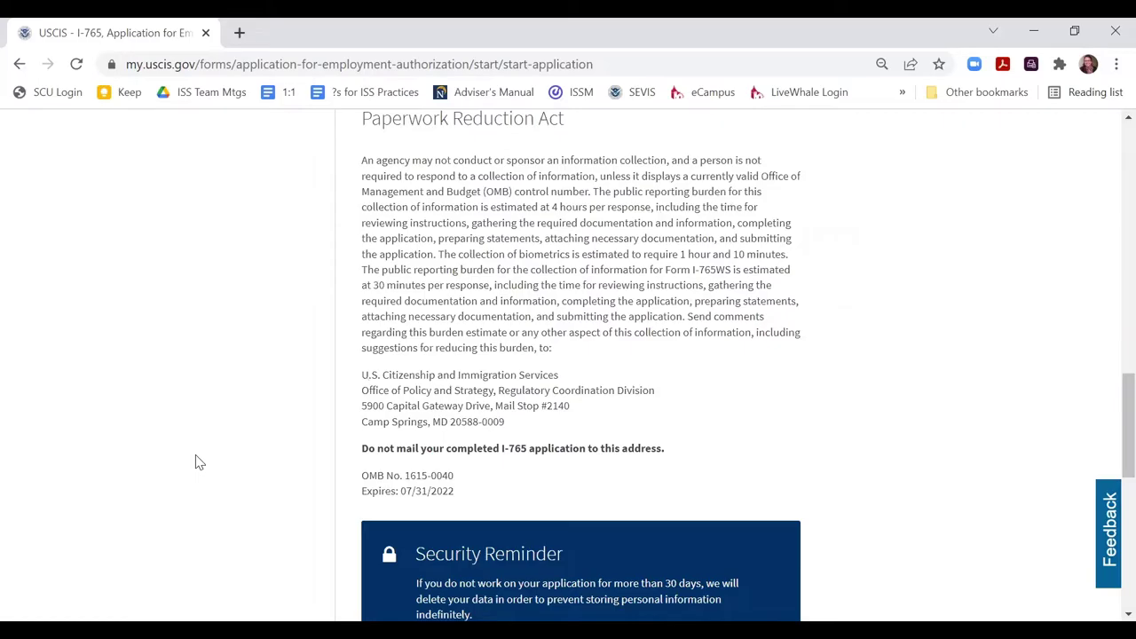
scroll(199, 462, down, 1)
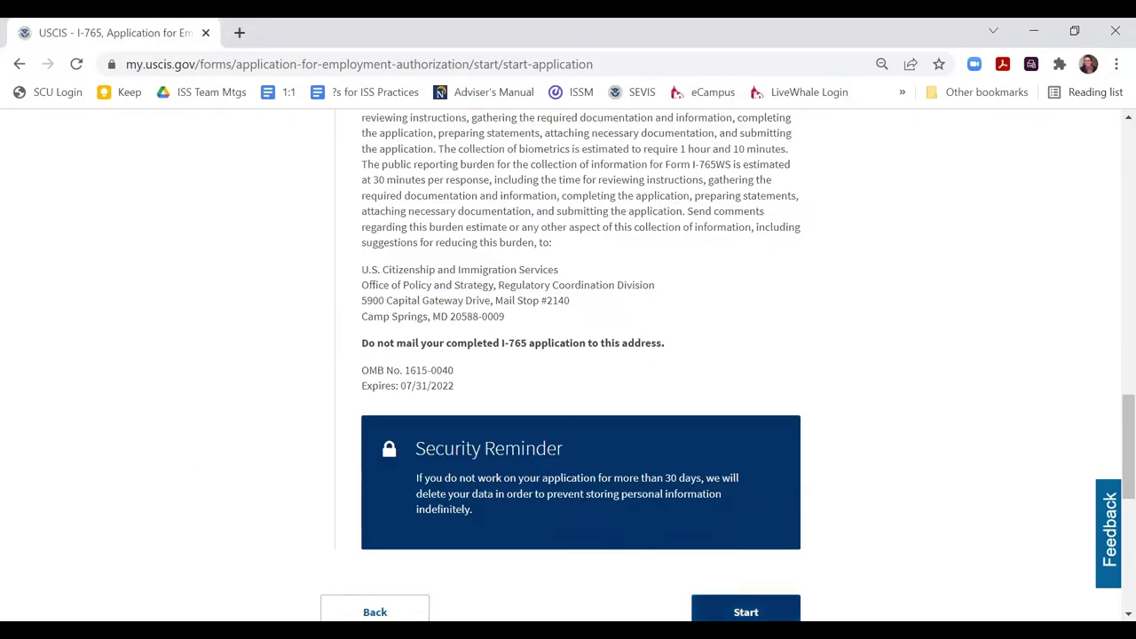
click(745, 611)
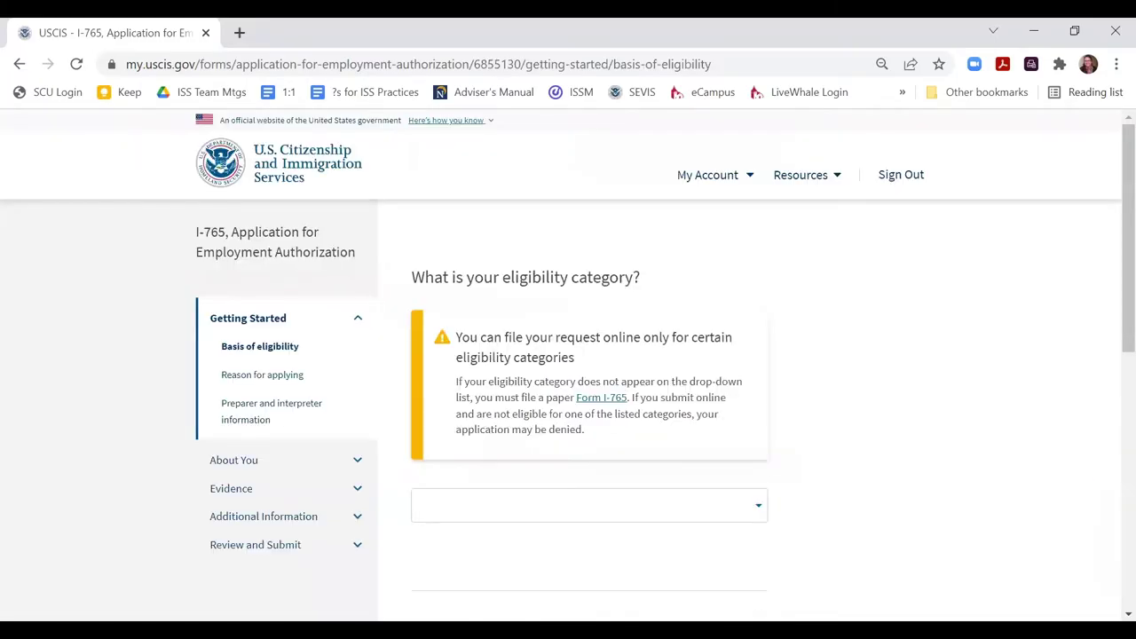
Choose '(c)(3)(C) STEM Extension' from the eligibility category list.
scroll(568, 364, down, 1)
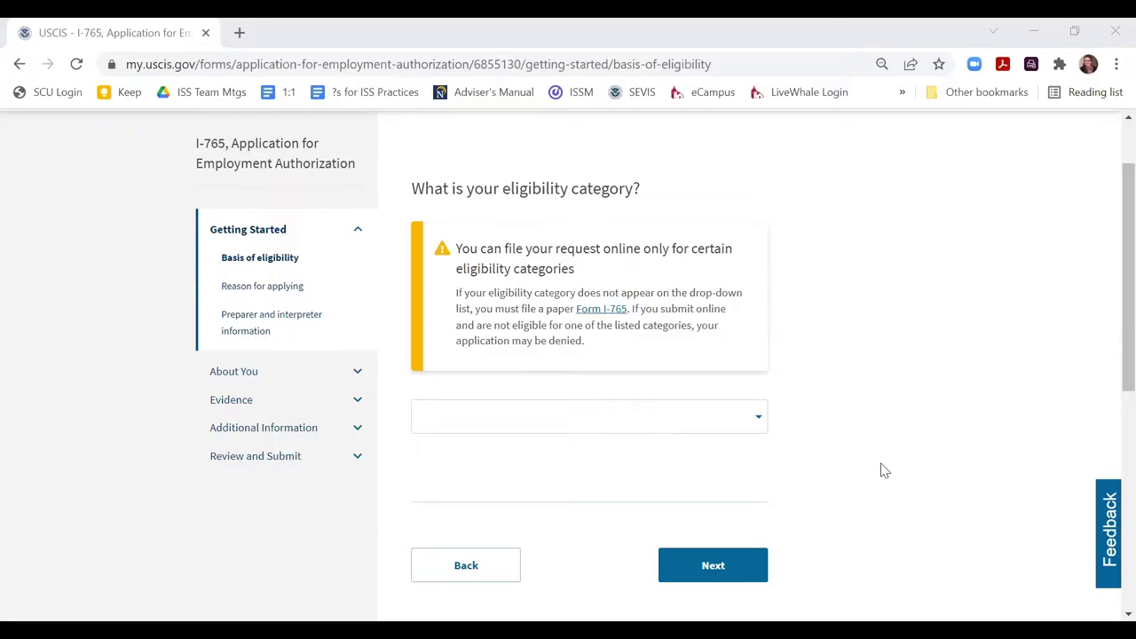
click(590, 427)
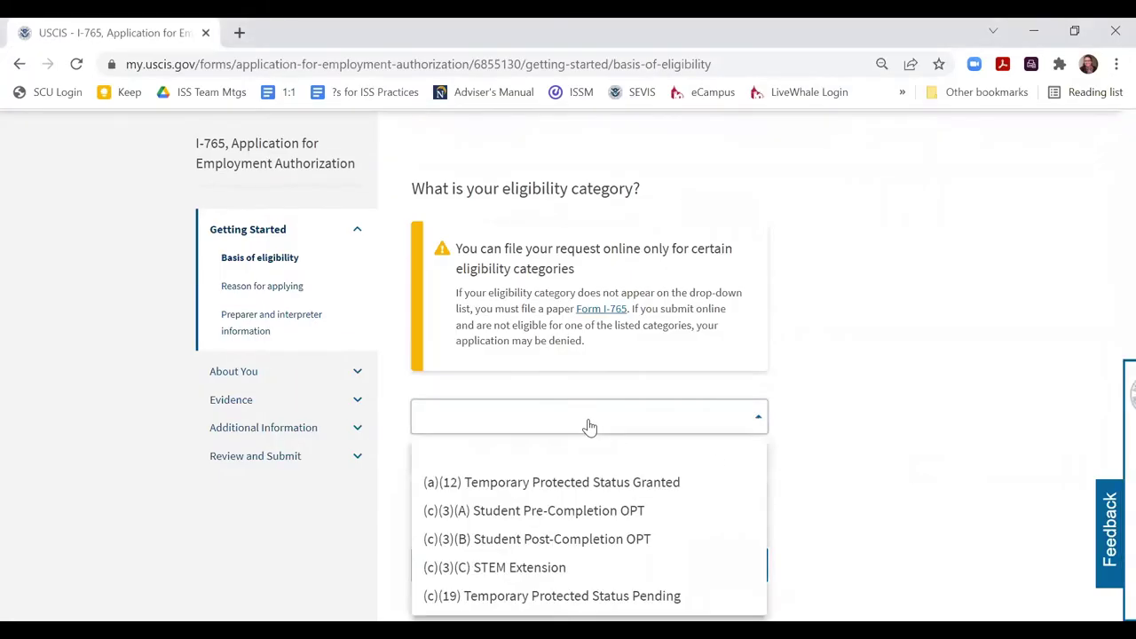
click(511, 576)
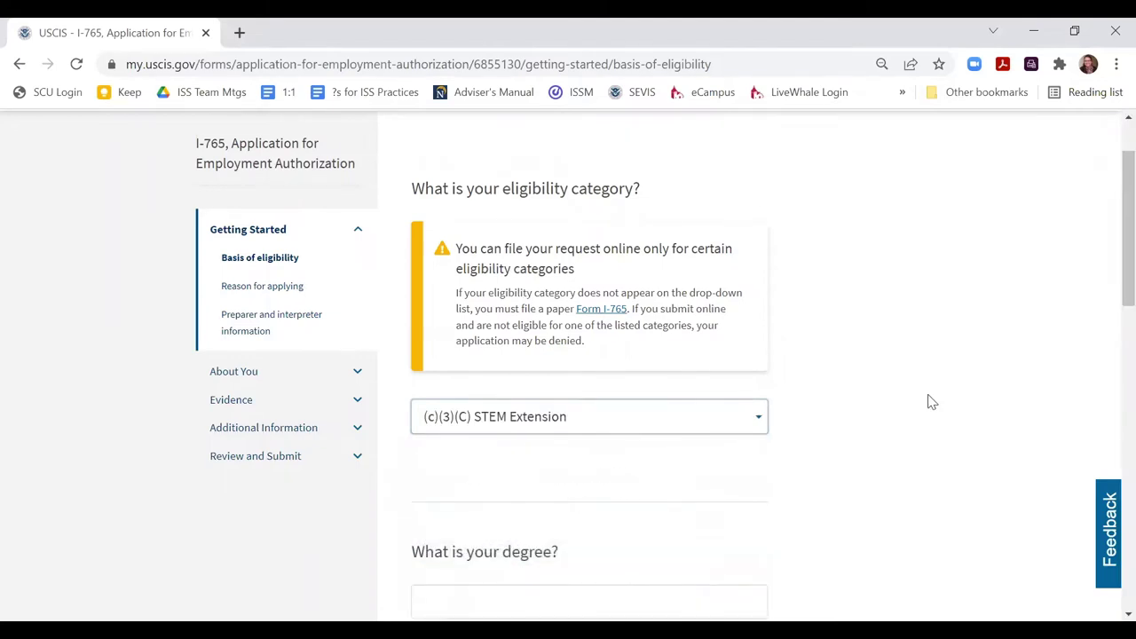
scroll(929, 402, down, 3)
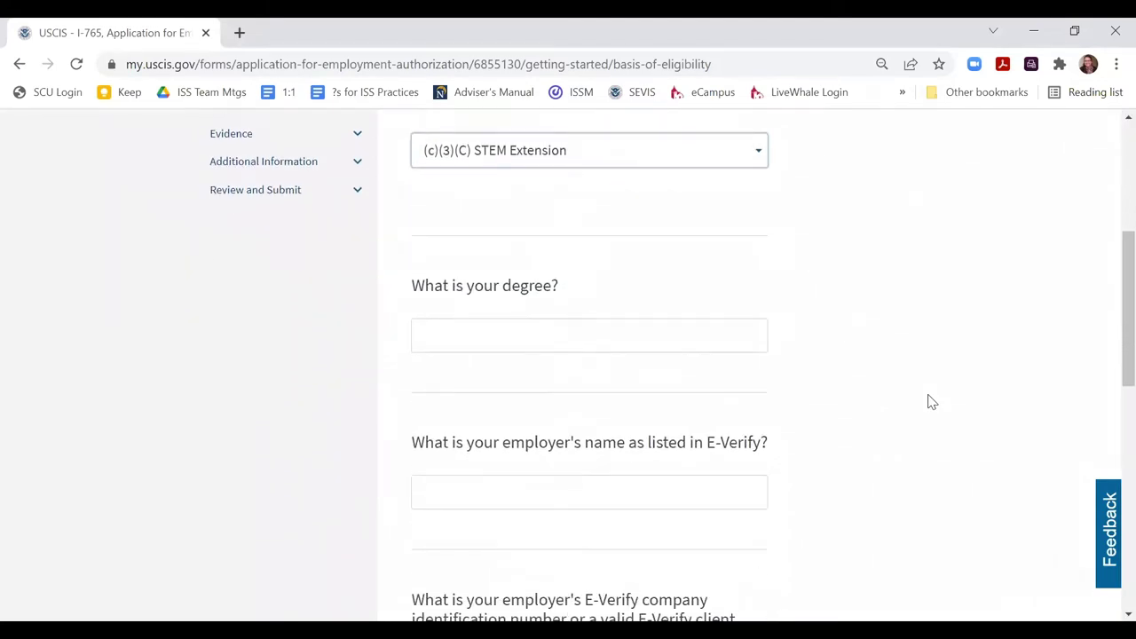
Enter 'MS Computer Engineering' as the degree, correcting the typos along the way.
scroll(931, 400, down, 1)
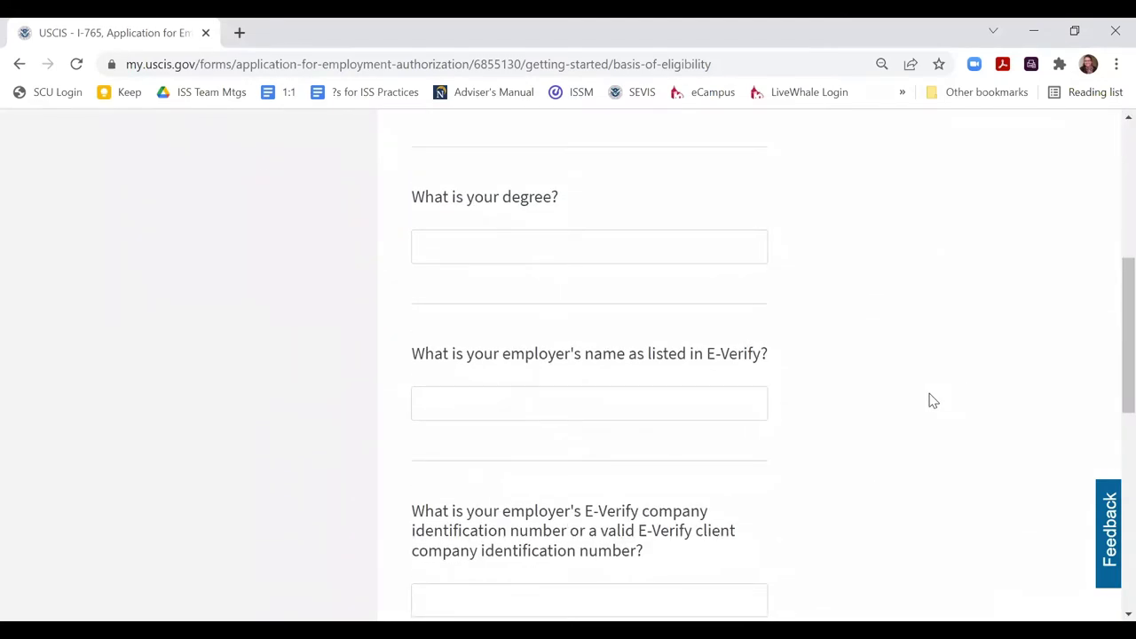
scroll(929, 402, down, 1)
scroll(929, 401, up, 1)
click(479, 255)
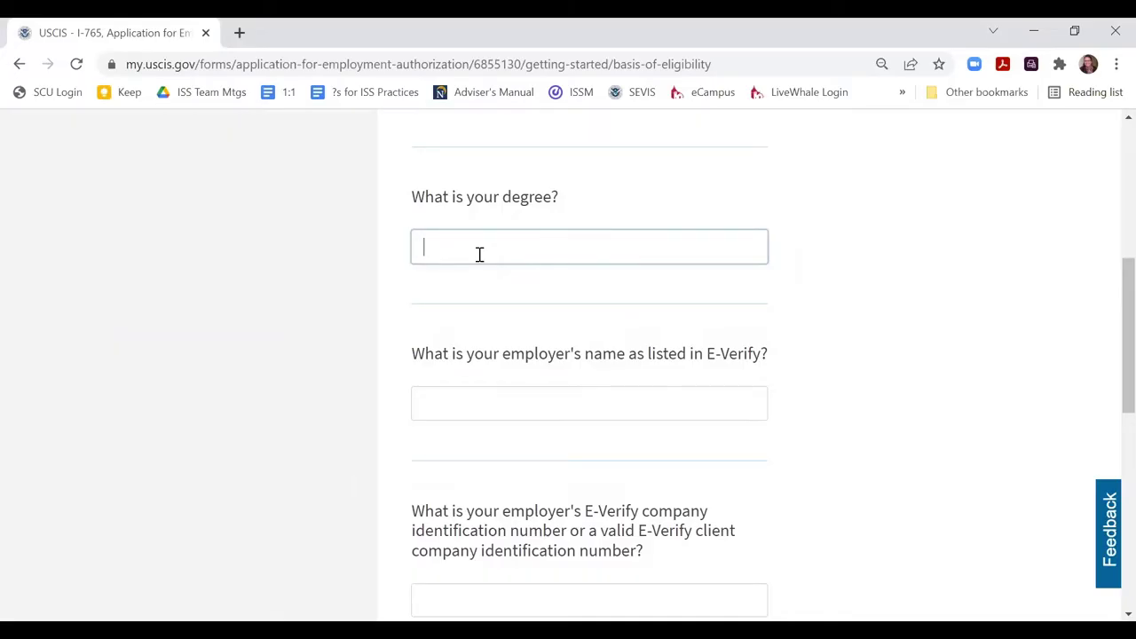
text(MS Compter eNGEE)
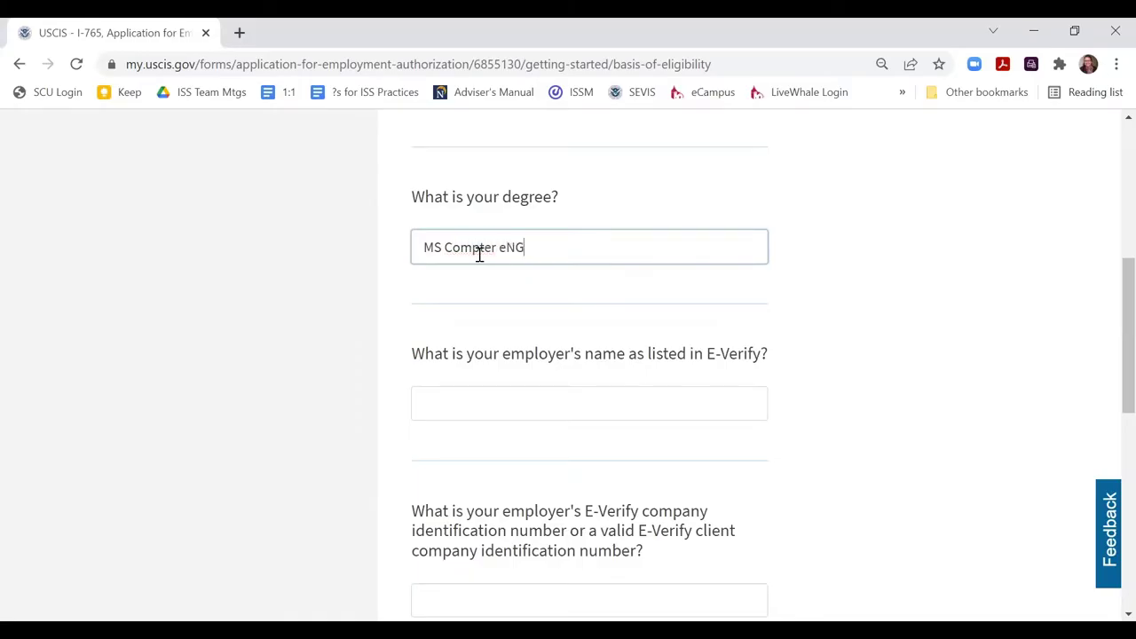
key(BackSpace)
key(BackSpace)
key(BackSpace)
key(BackSpace)
key(BackSpace)
text(Engineering)
click(479, 249)
text(u)
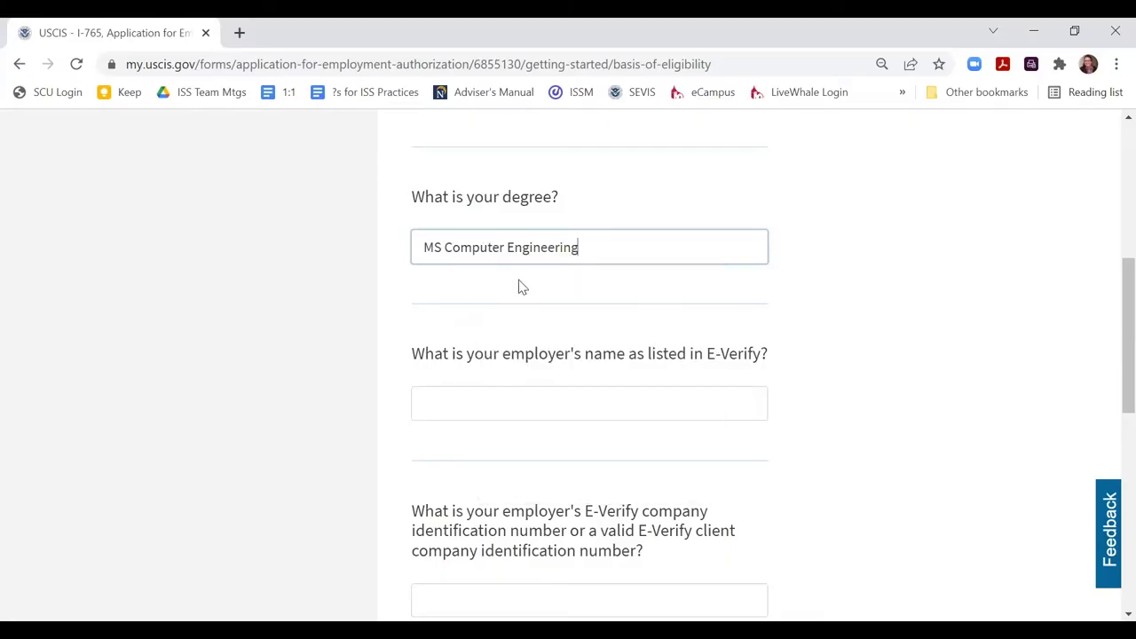
key(End)
Enter 'Apple, Inc.' as the employer's E-Verify name.
scroll(710, 247, down, 1)
scroll(572, 255, down, 1)
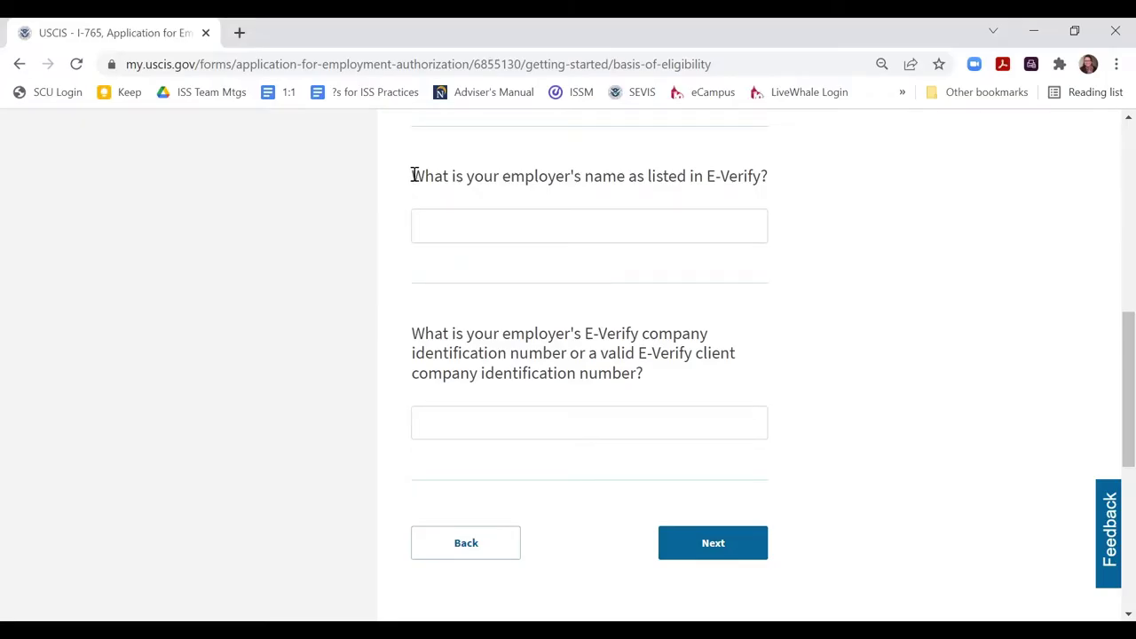
click(436, 225)
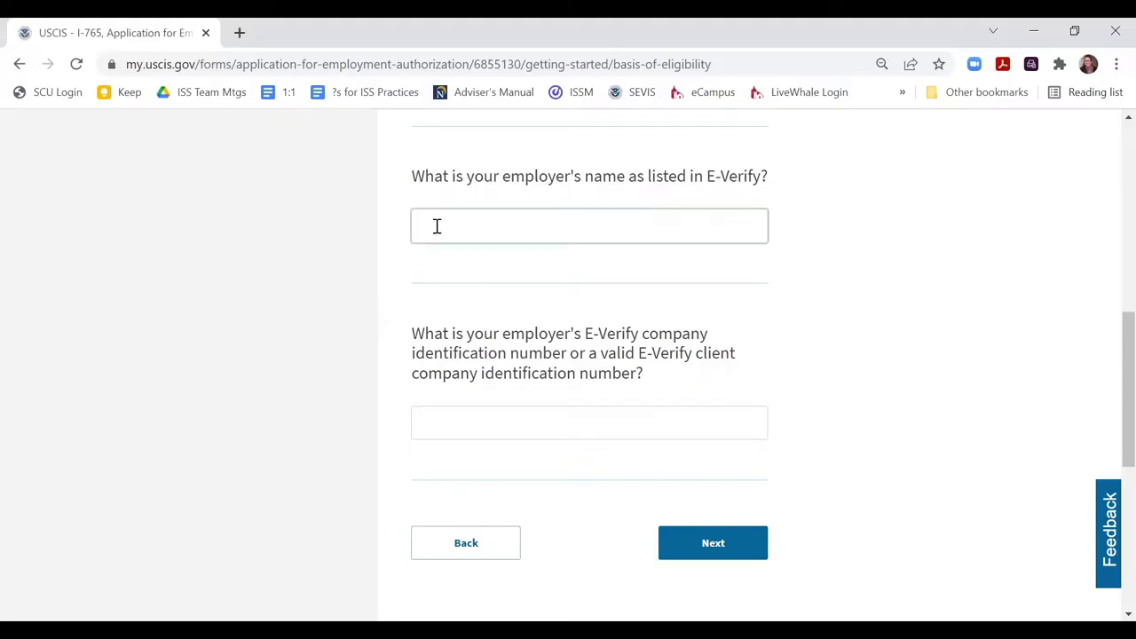
text(app)
key(BackSpace)
key(BackSpace)
key(BackSpace)
text(Apple, Inc.)
Enter the employer's E-Verify company ID and submit the eligibility answers.
scroll(591, 222, down, 2)
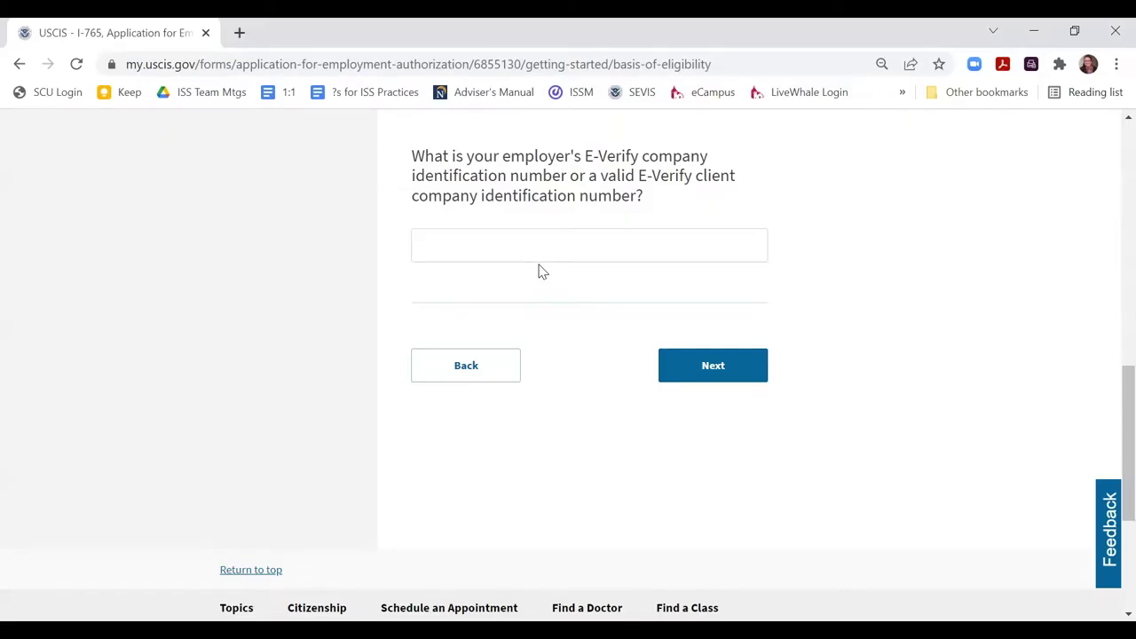
click(536, 241)
text(12345)
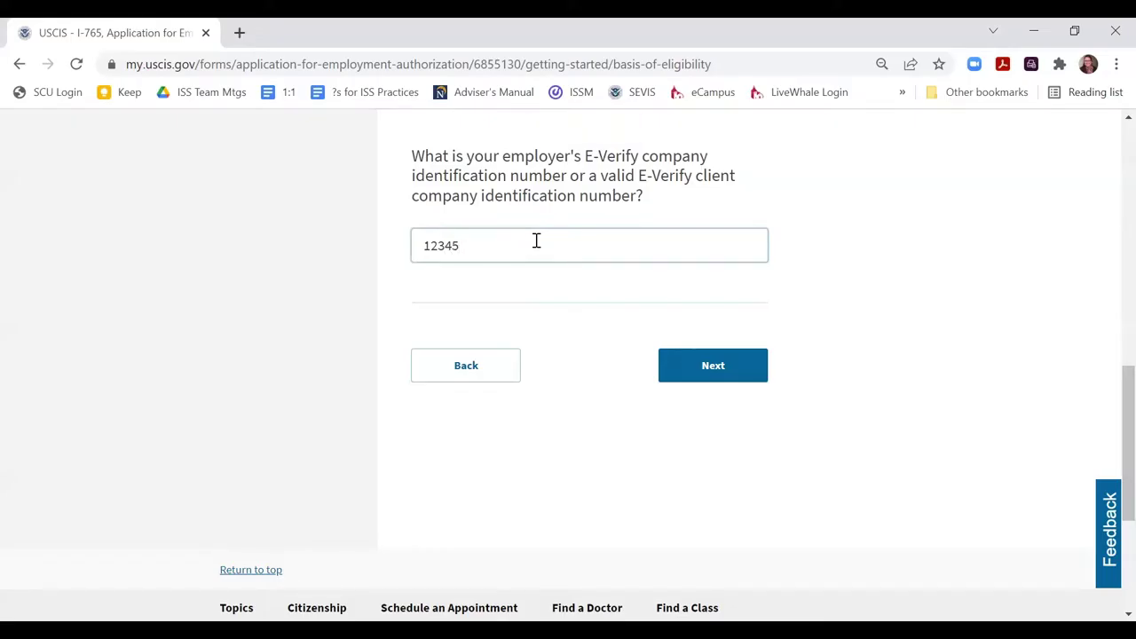
scroll(536, 240, up, 4)
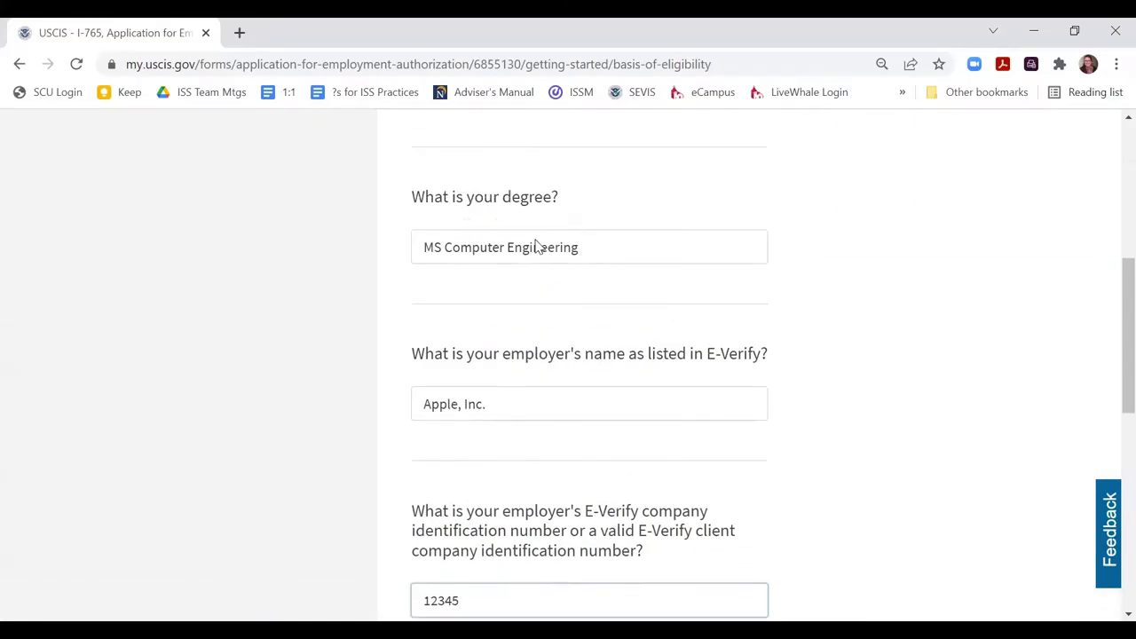
scroll(536, 241, down, 1)
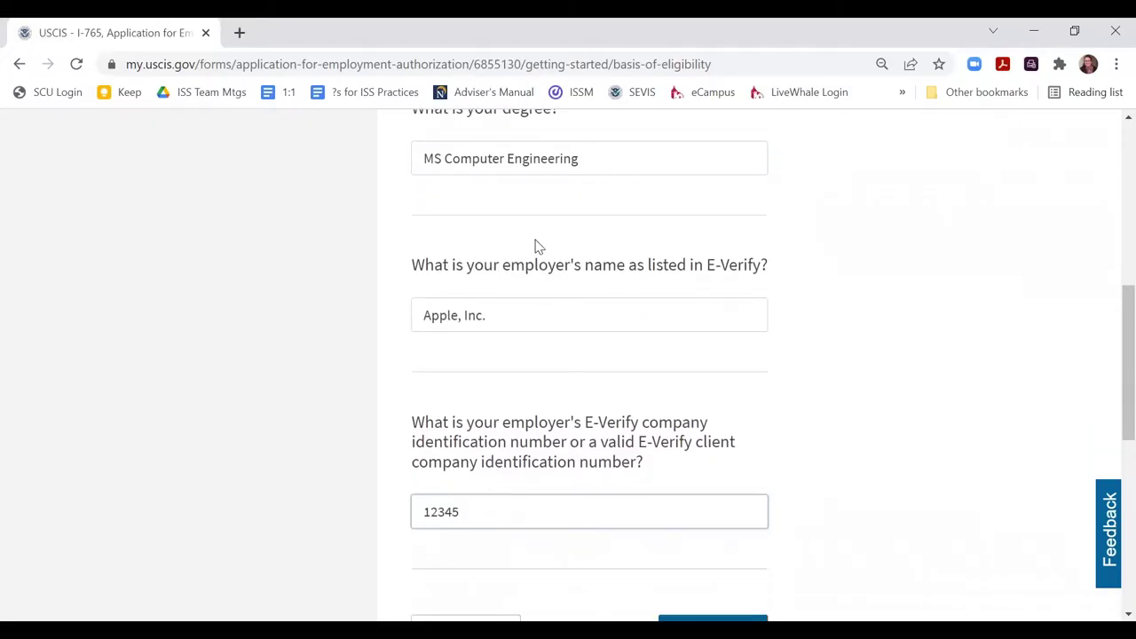
scroll(536, 246, down, 1)
click(722, 552)
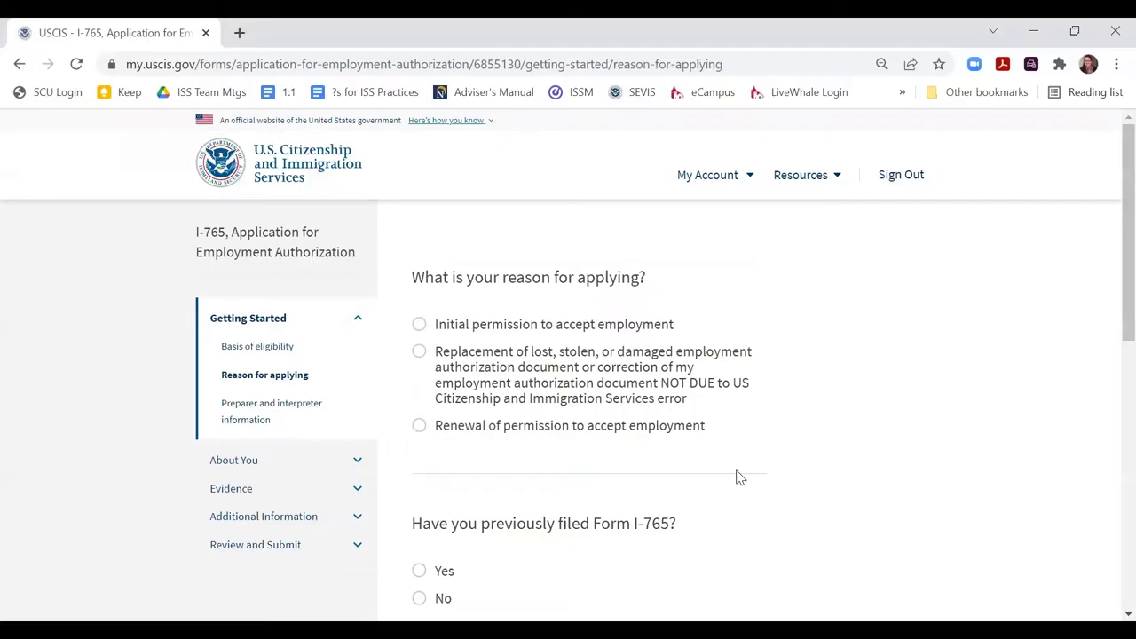
Select 'Initial permission to accept employment', answer Yes to a previously filed I-765, and continue.
scroll(736, 478, down, 1)
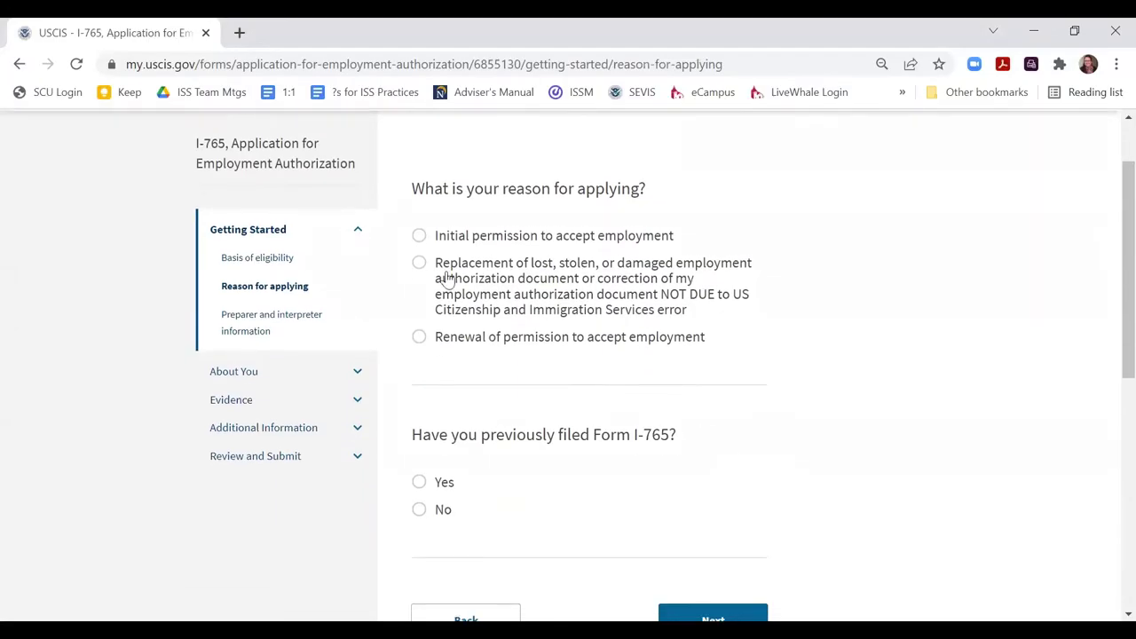
click(420, 238)
scroll(421, 242, down, 1)
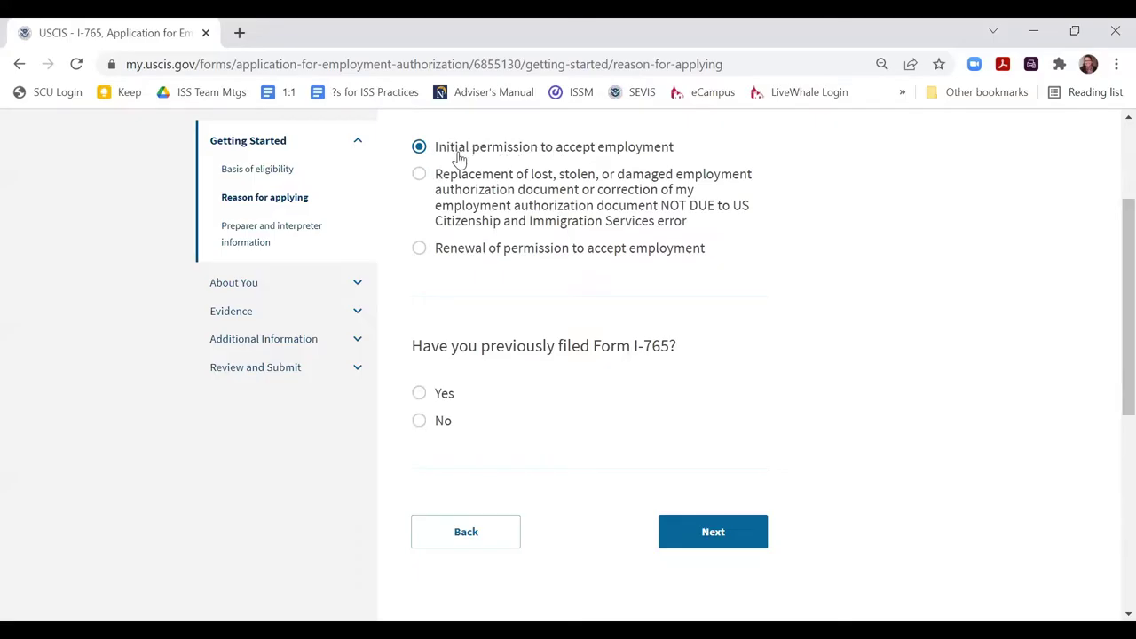
scroll(459, 158, down, 1)
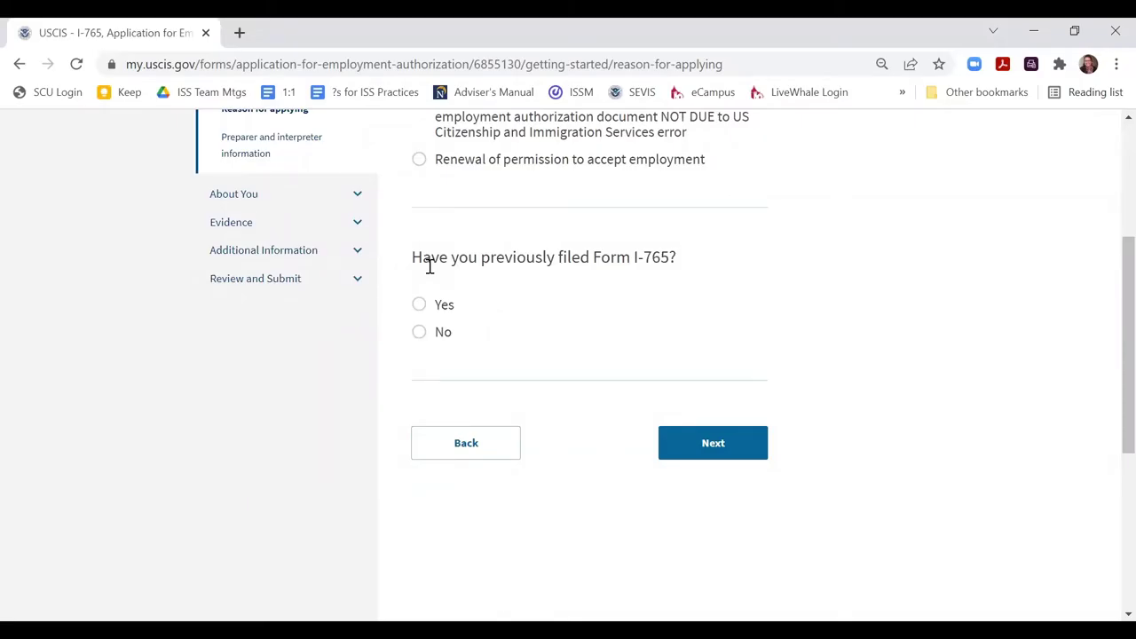
click(418, 306)
click(728, 444)
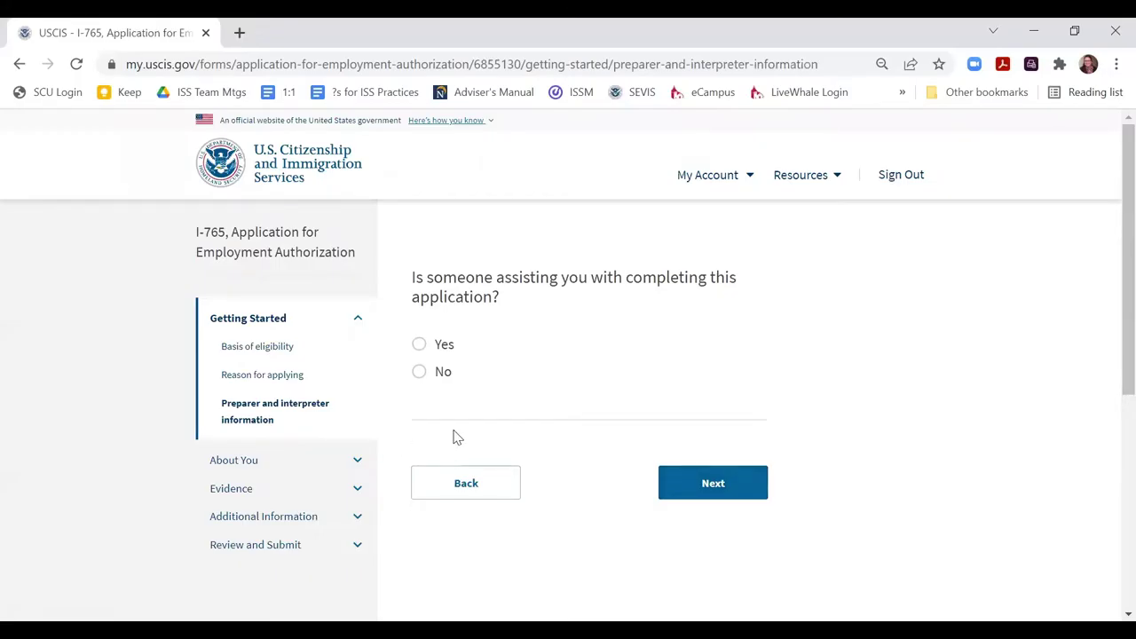
Answer No to someone assisting with the application and continue.
click(419, 373)
click(710, 490)
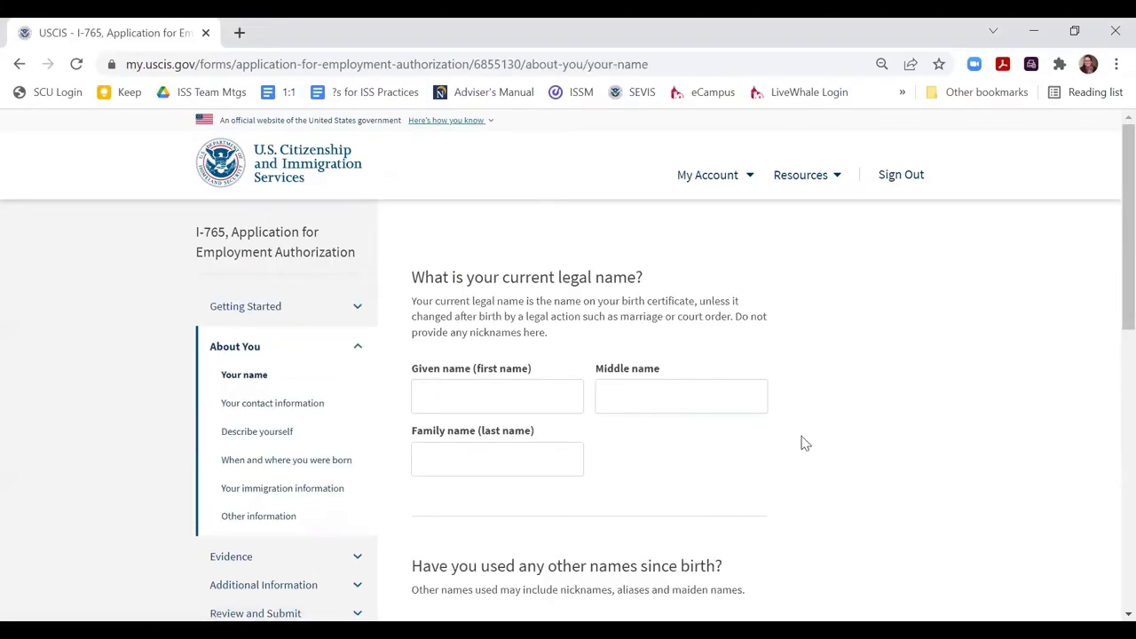
Enter the applicant's given and family names, fixing the family name's capitalization.
scroll(805, 443, down, 1)
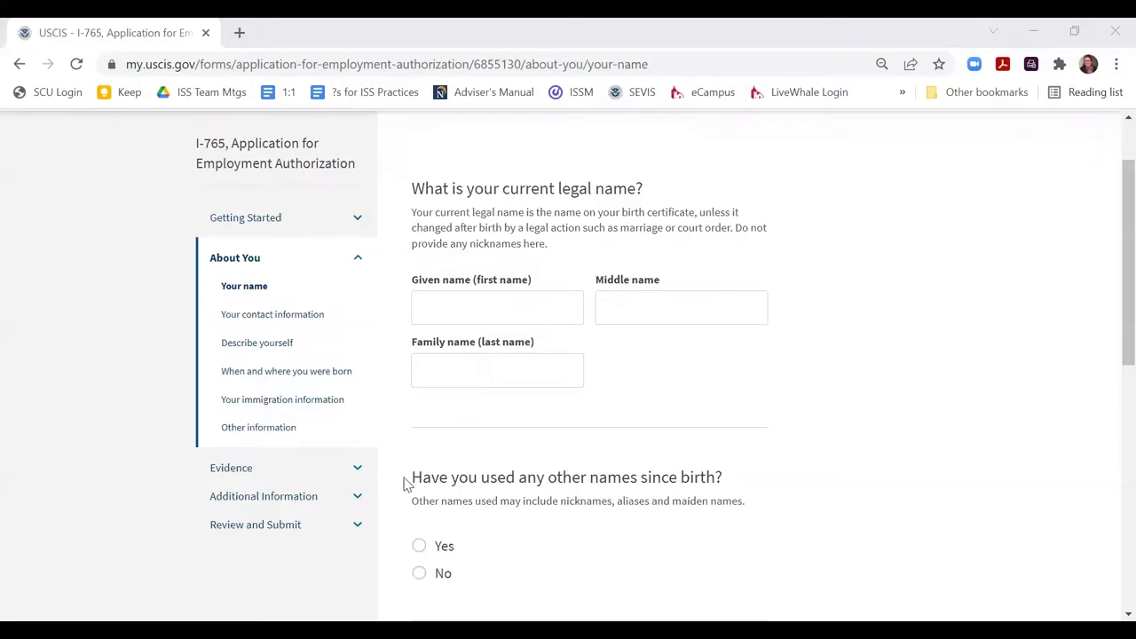
click(457, 320)
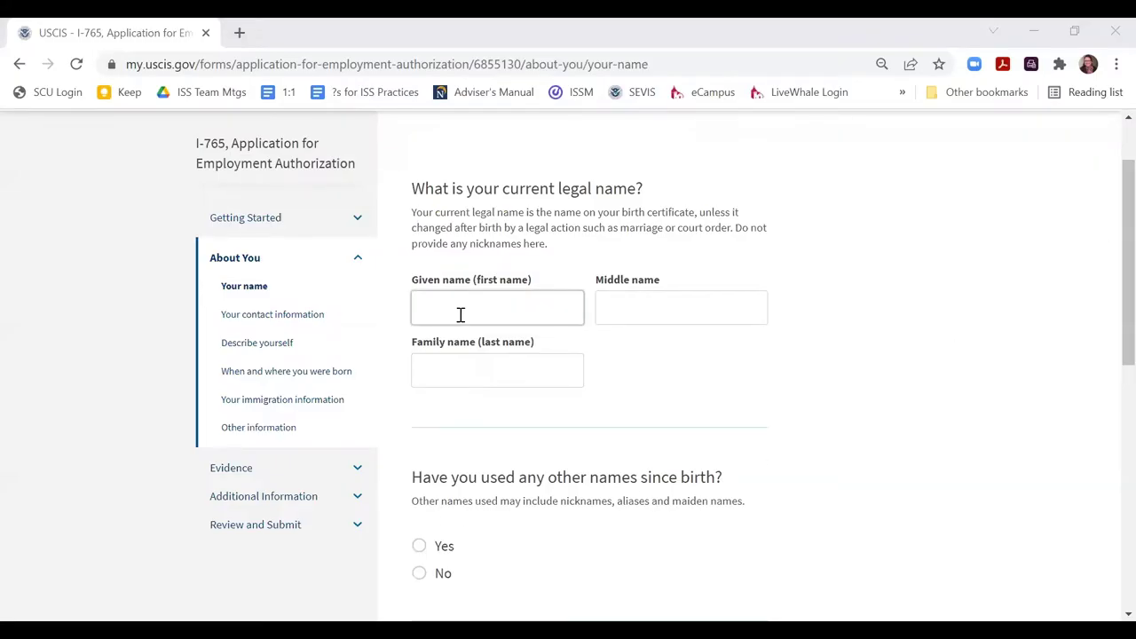
text(Student)
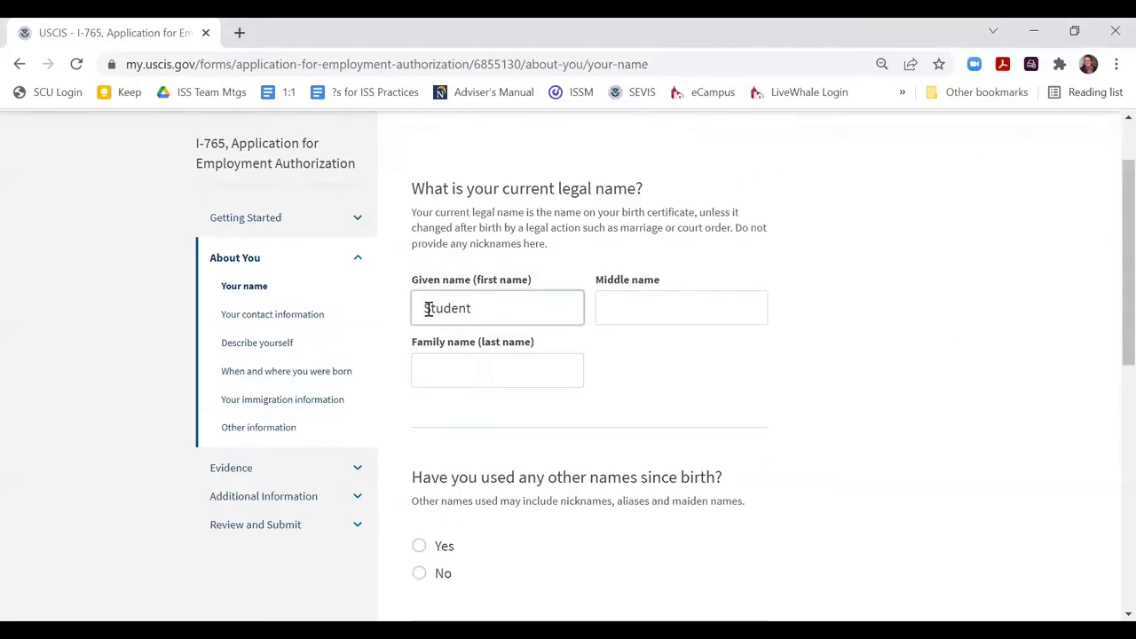
click(434, 363)
text(SAMPLE)
key(BackSpace)
key(BackSpace)
key(BackSpace)
key(BackSpace)
key(BackSpace)
text(ample)
Answer No to other names used since birth and continue to contact information.
scroll(434, 363, down, 2)
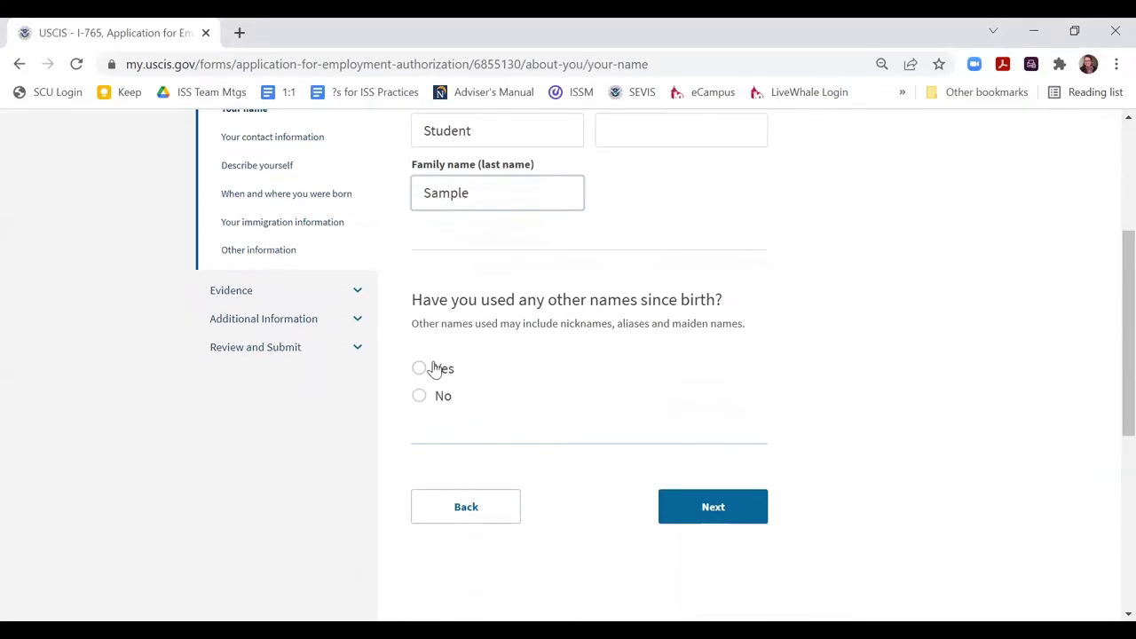
click(419, 398)
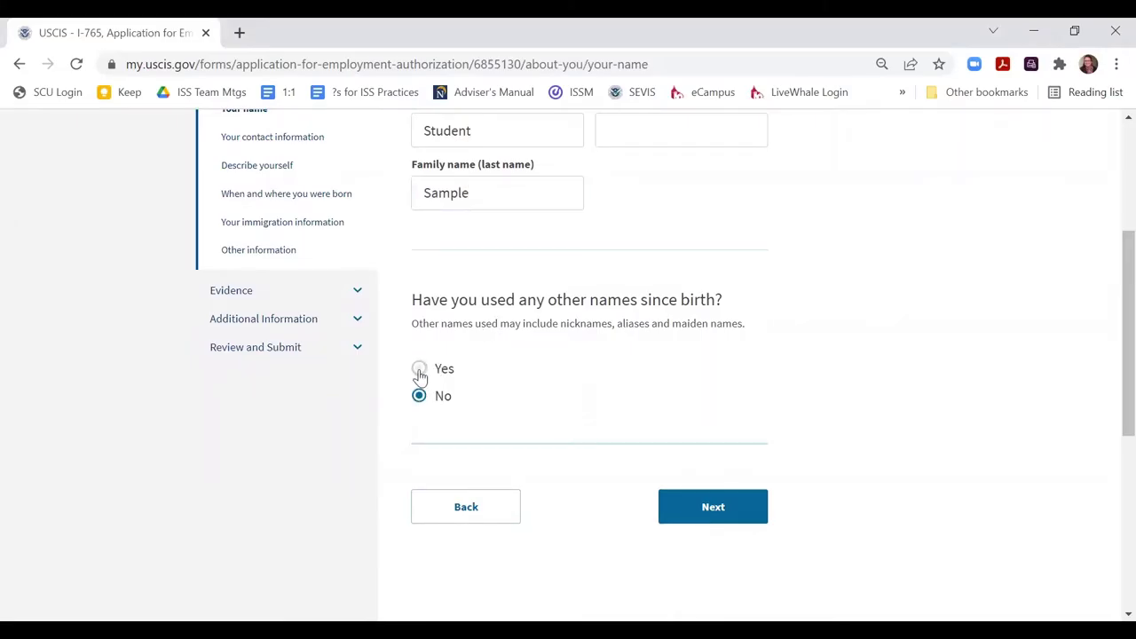
click(419, 369)
scroll(420, 378, down, 2)
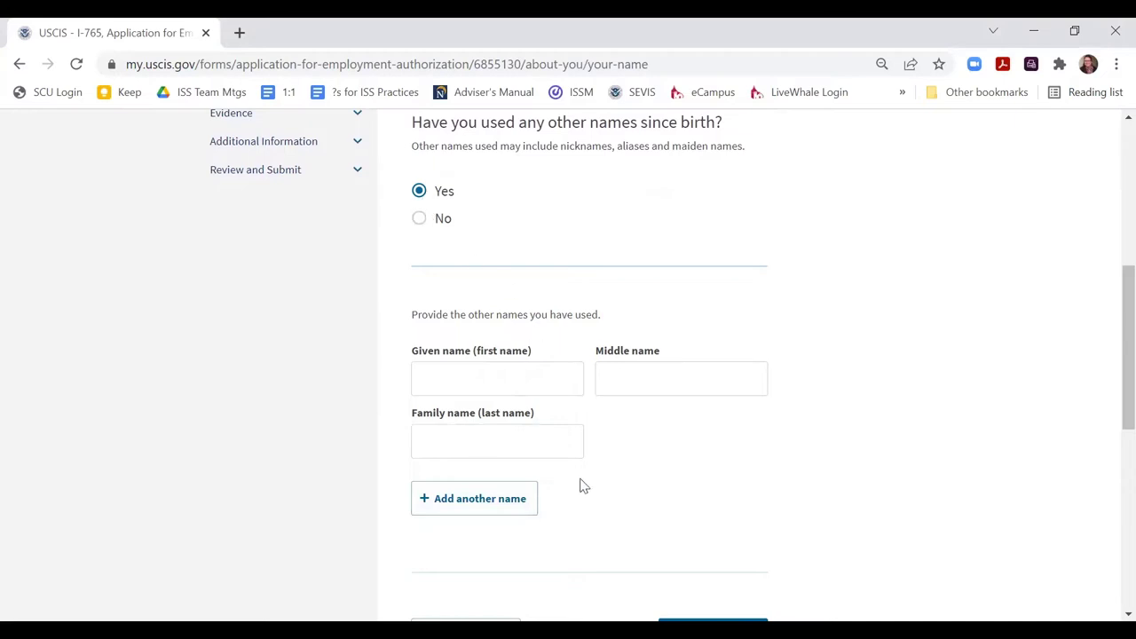
click(418, 219)
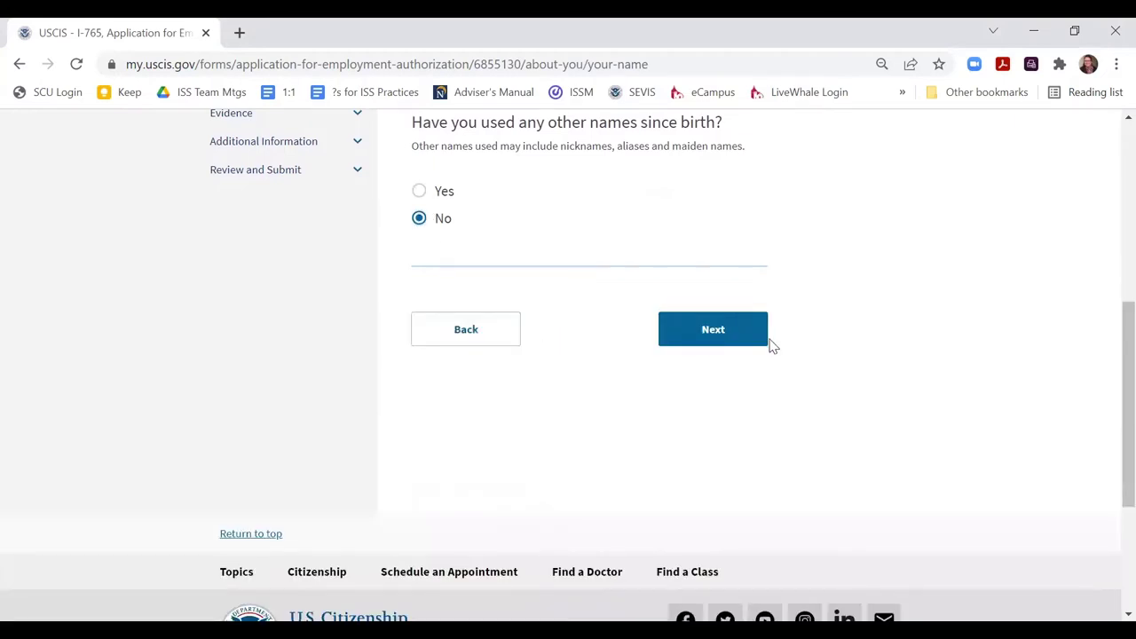
click(708, 327)
click(566, 345)
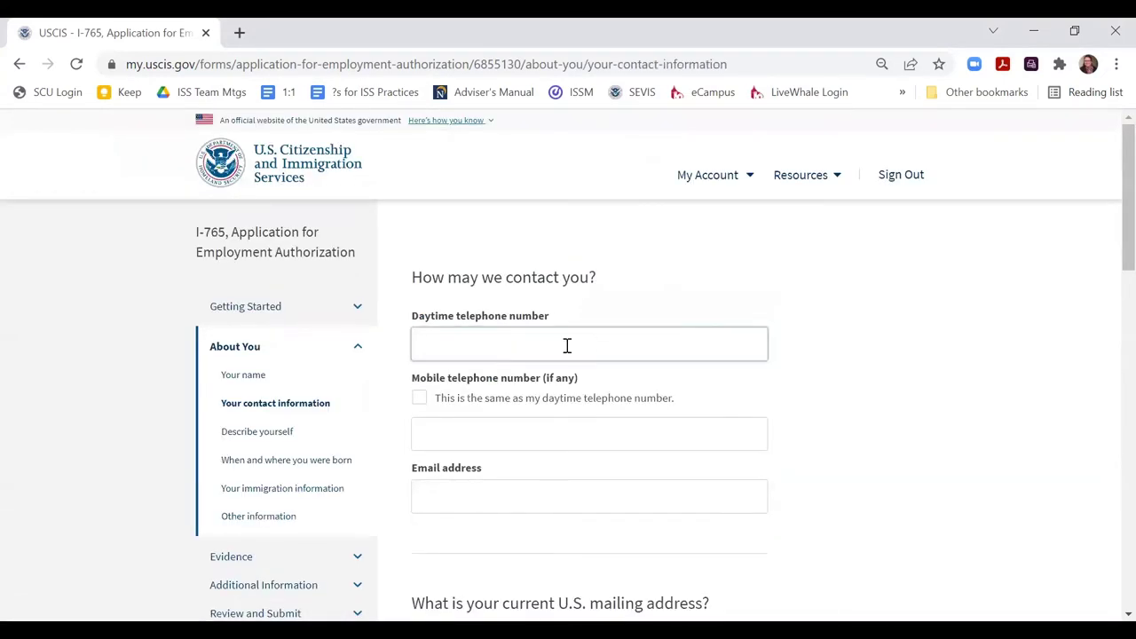
Enter the applicant's daytime telephone number.
text(123) 456-7889)
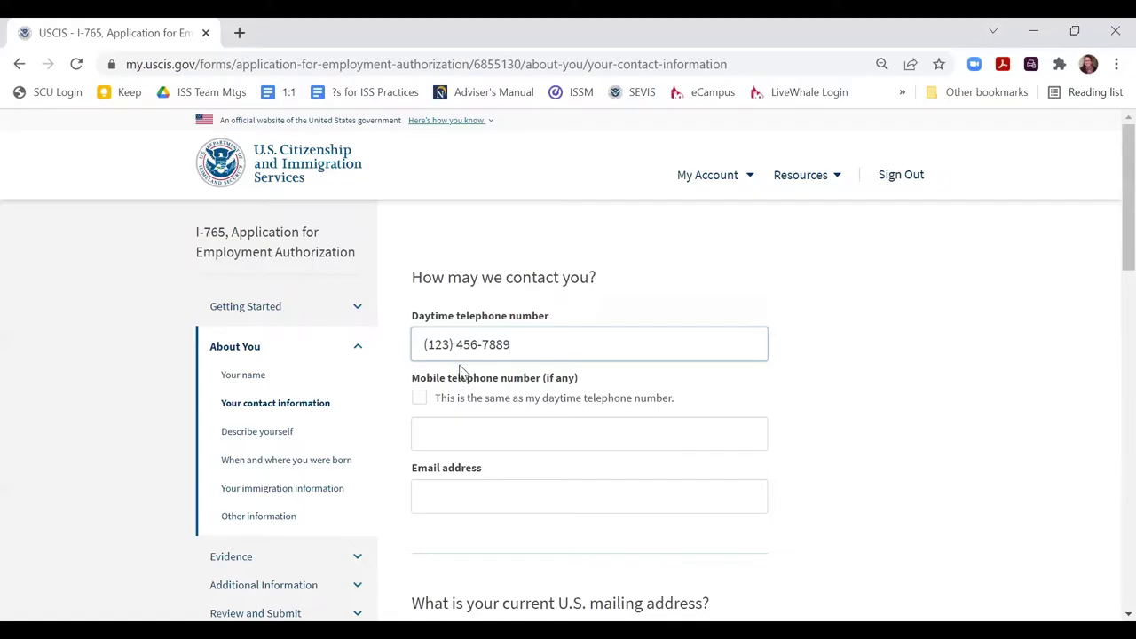
scroll(397, 373, down, 1)
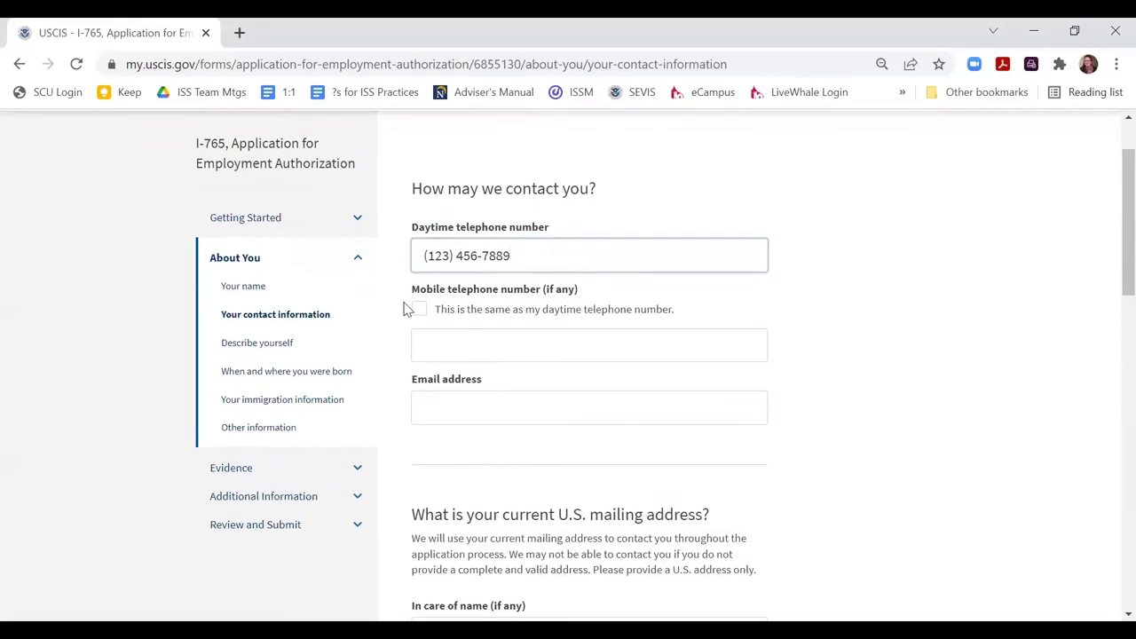
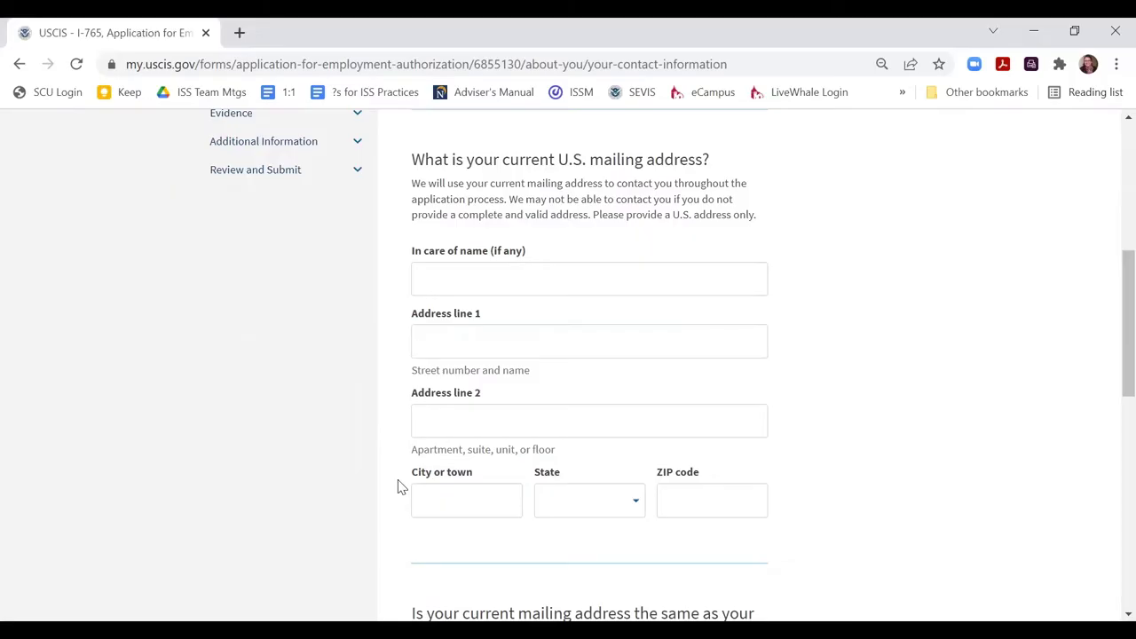
Zoom the form to 100% and scroll down to the mailing address fields.
click(420, 426)
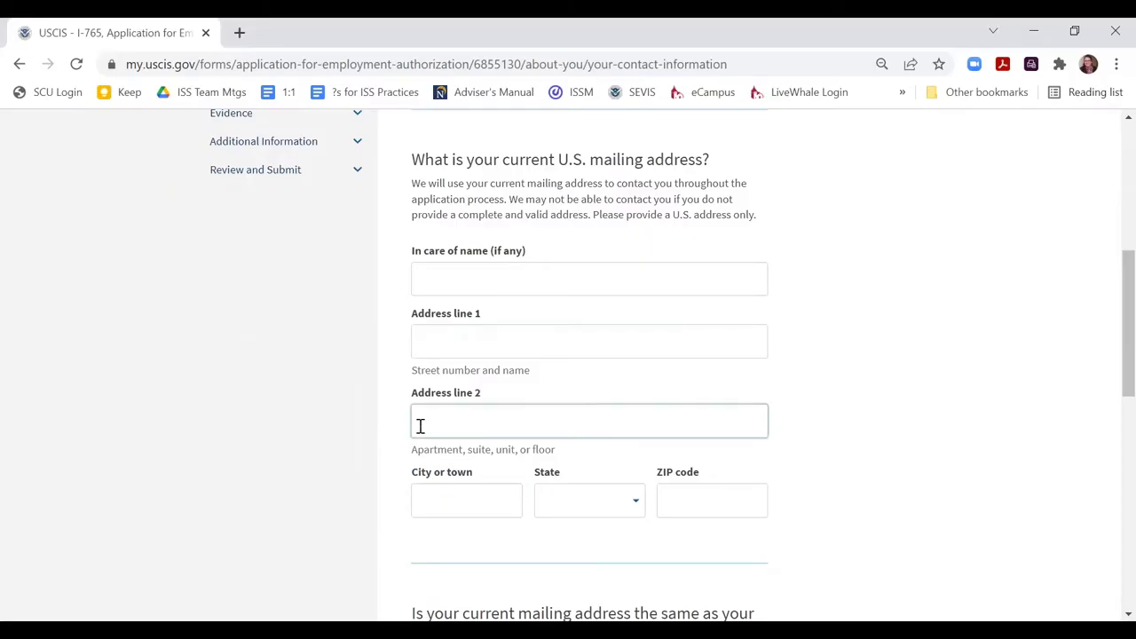
key(ctrl+plus)
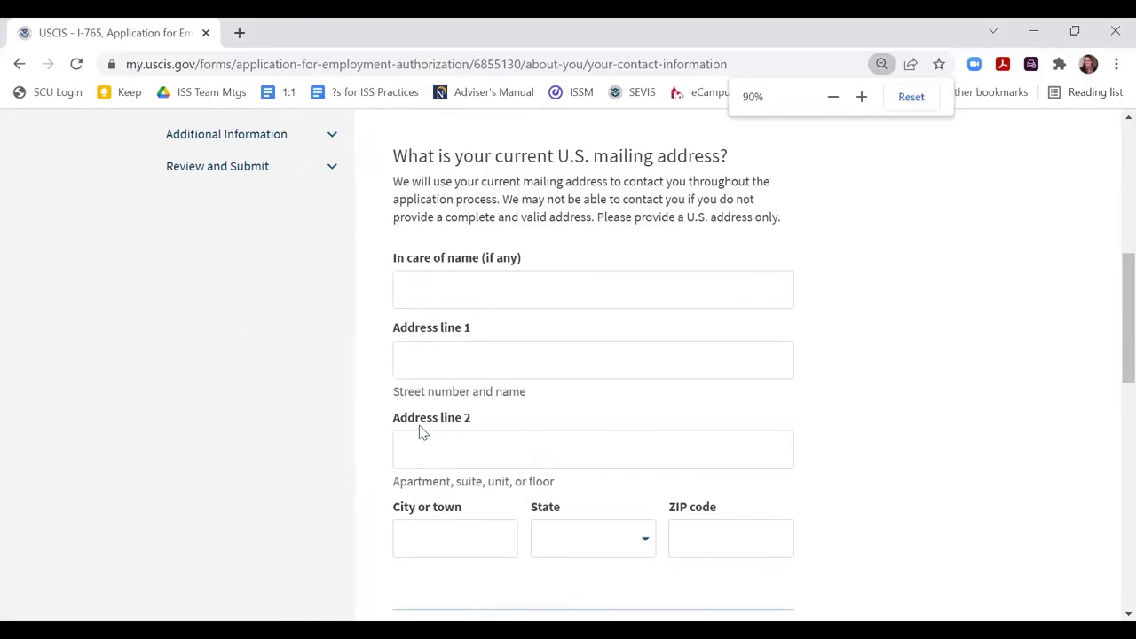
key(ctrl+plus)
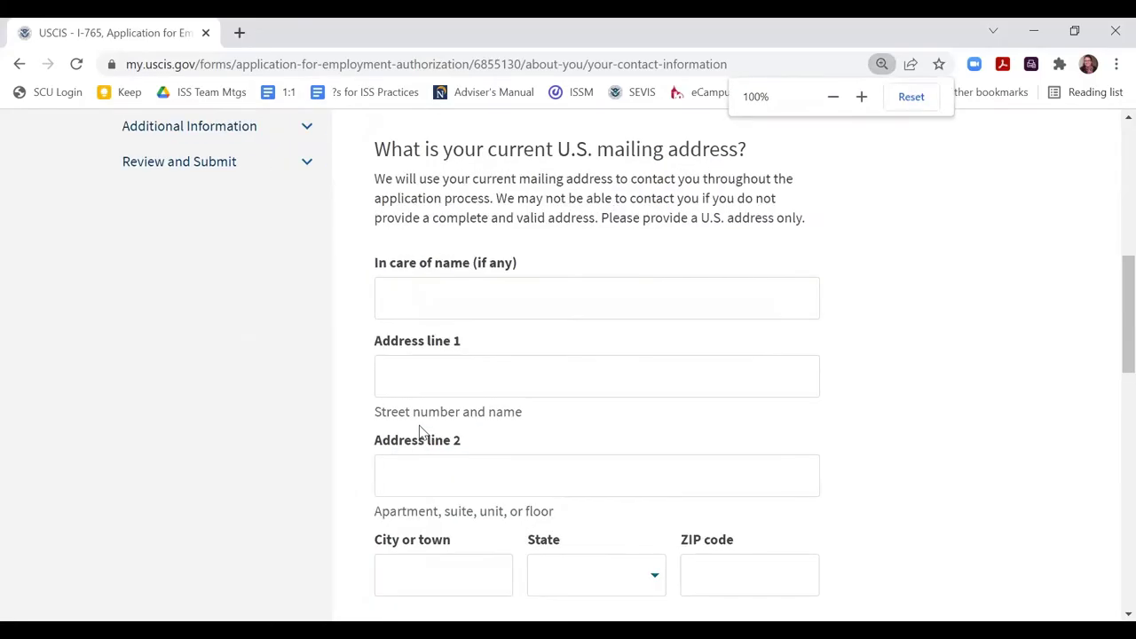
scroll(1112, 306, down, 1)
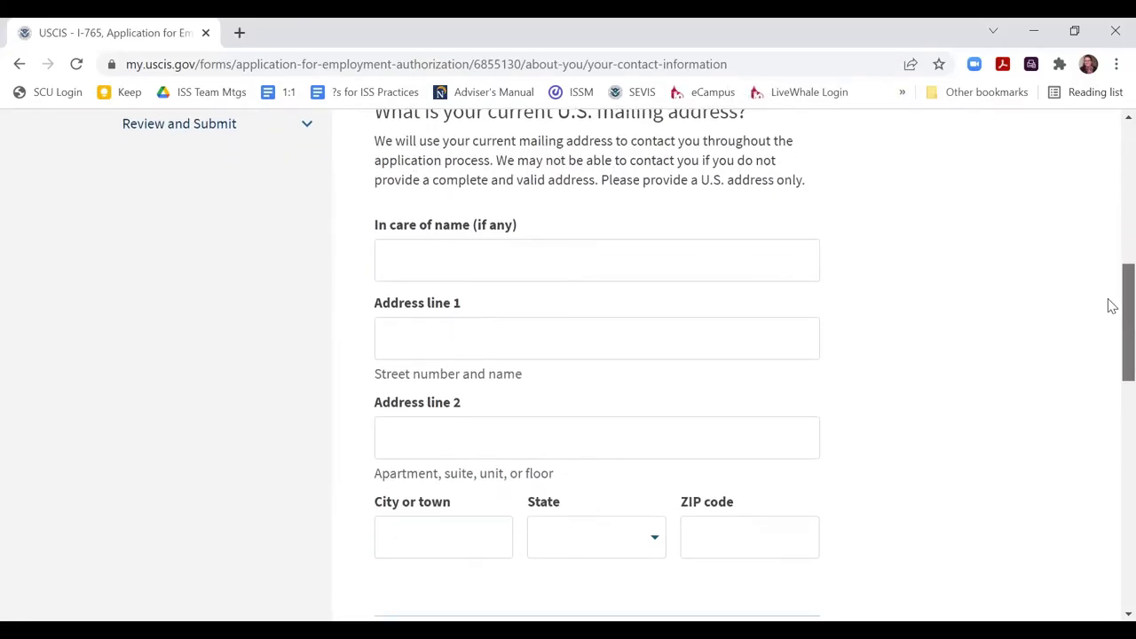
scroll(1112, 306, down, 1)
drag(375, 173, 550, 176)
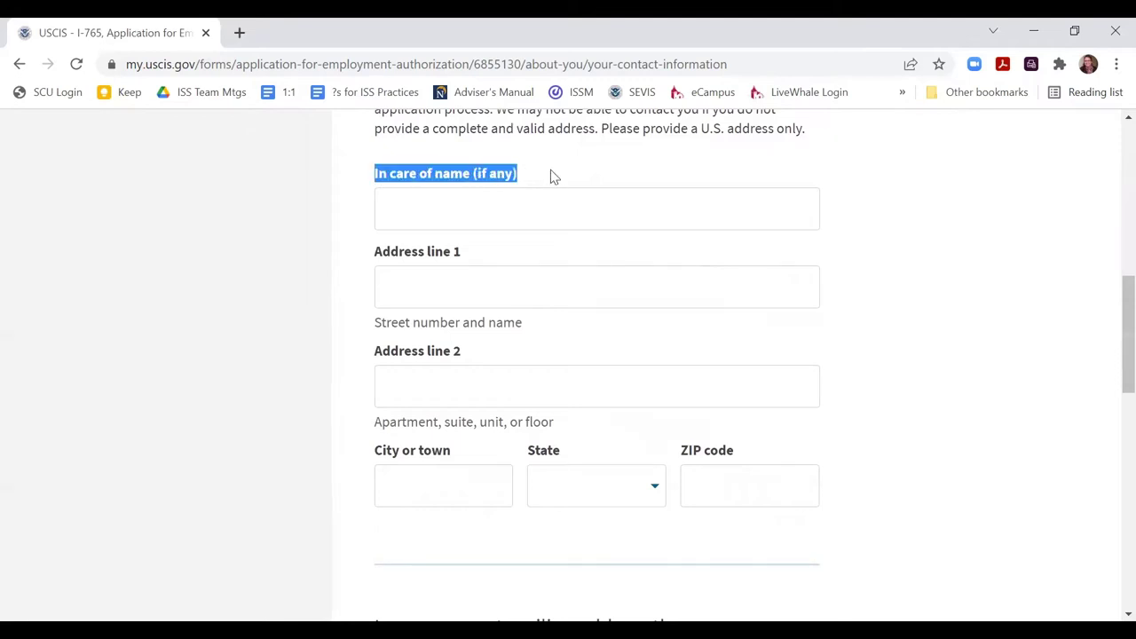
Enter a name in the In care of field, fix a typo, then clear it again.
click(462, 220)
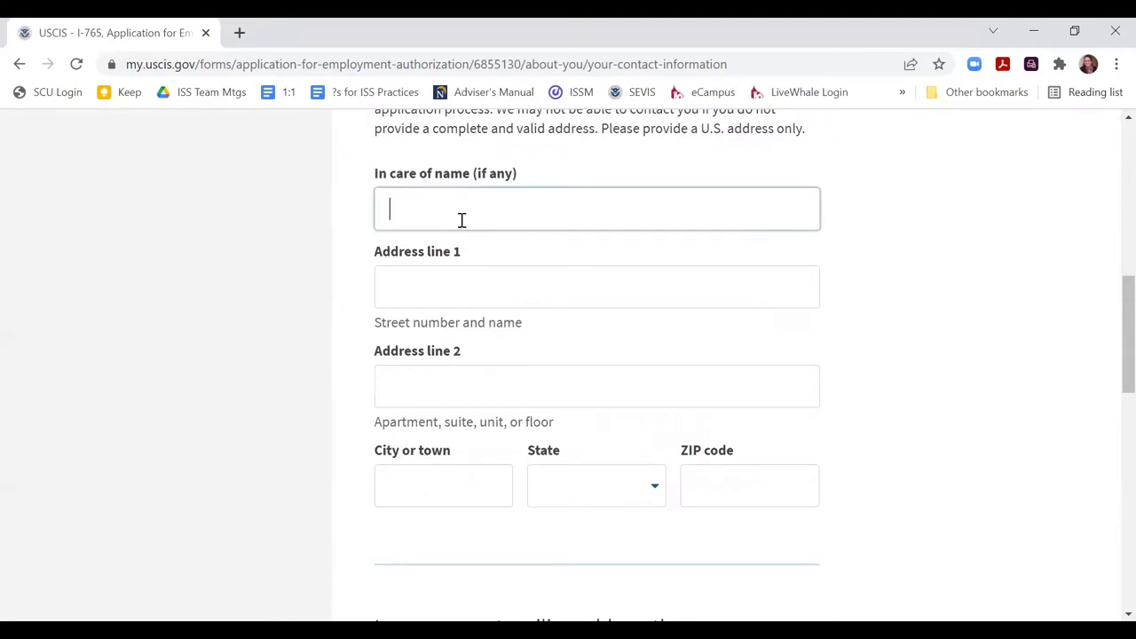
text(Counsin Sample)
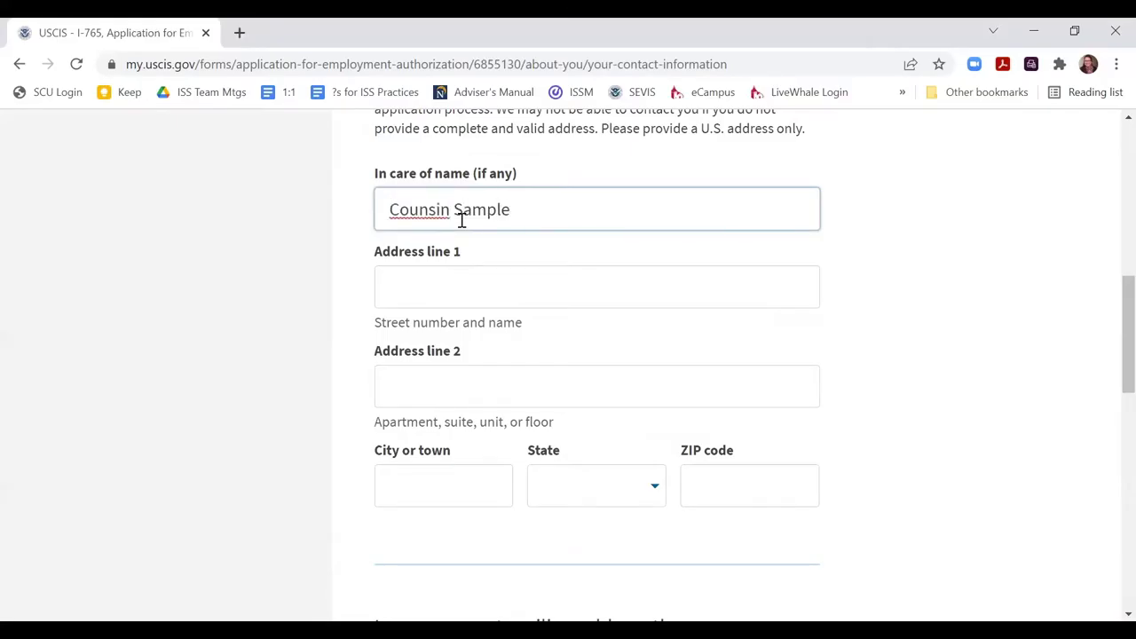
click(438, 214)
key(BackSpace)
key(End)
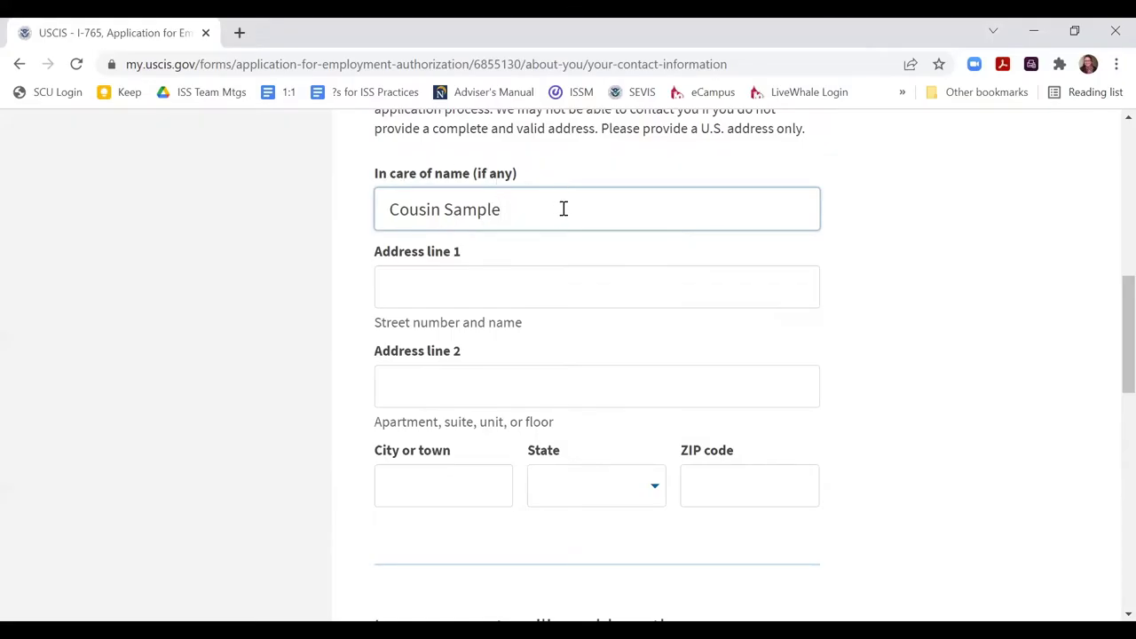
drag(583, 206, 174, 209)
key(BackSpace)
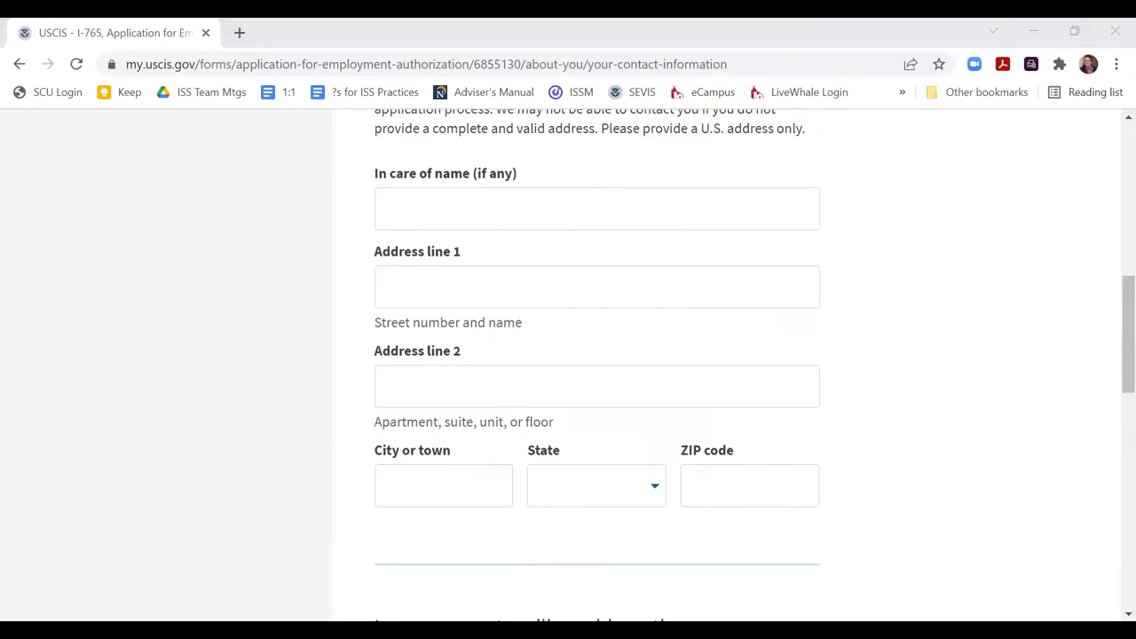
Paste the street address, apartment number and city into the address fields.
click(443, 276)
text(1234 Main Street)
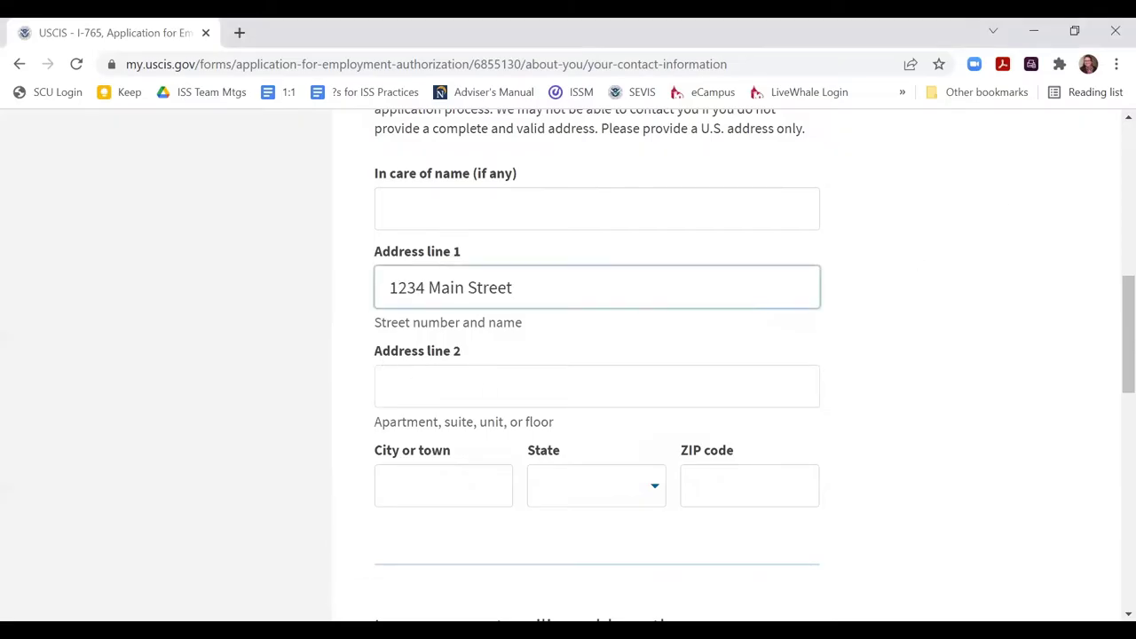
click(730, 399)
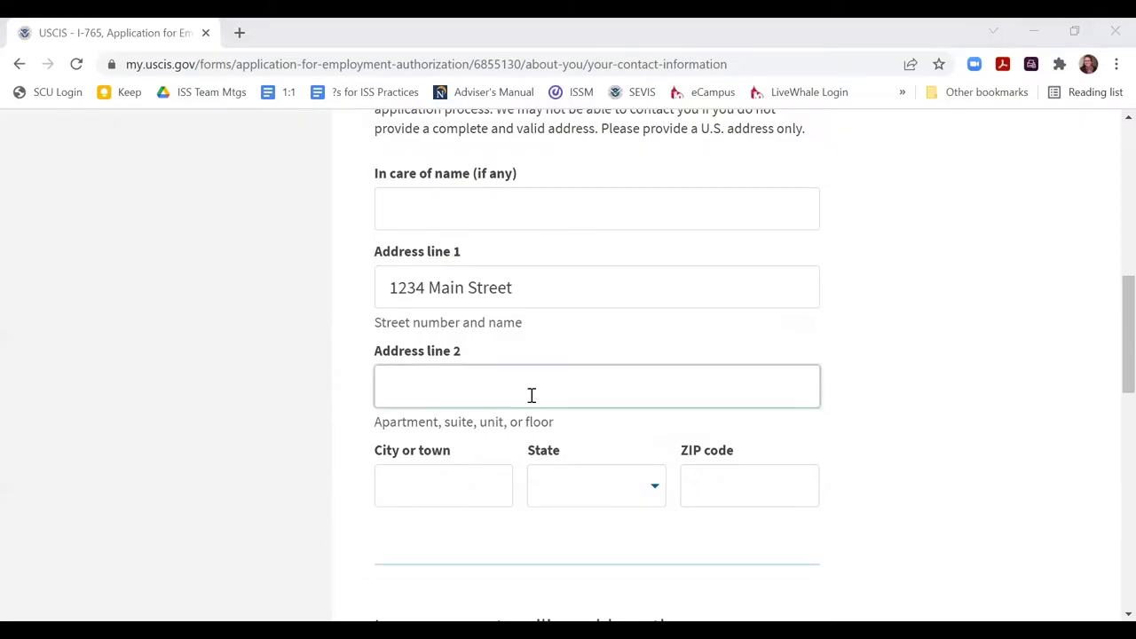
text(Apt 56)
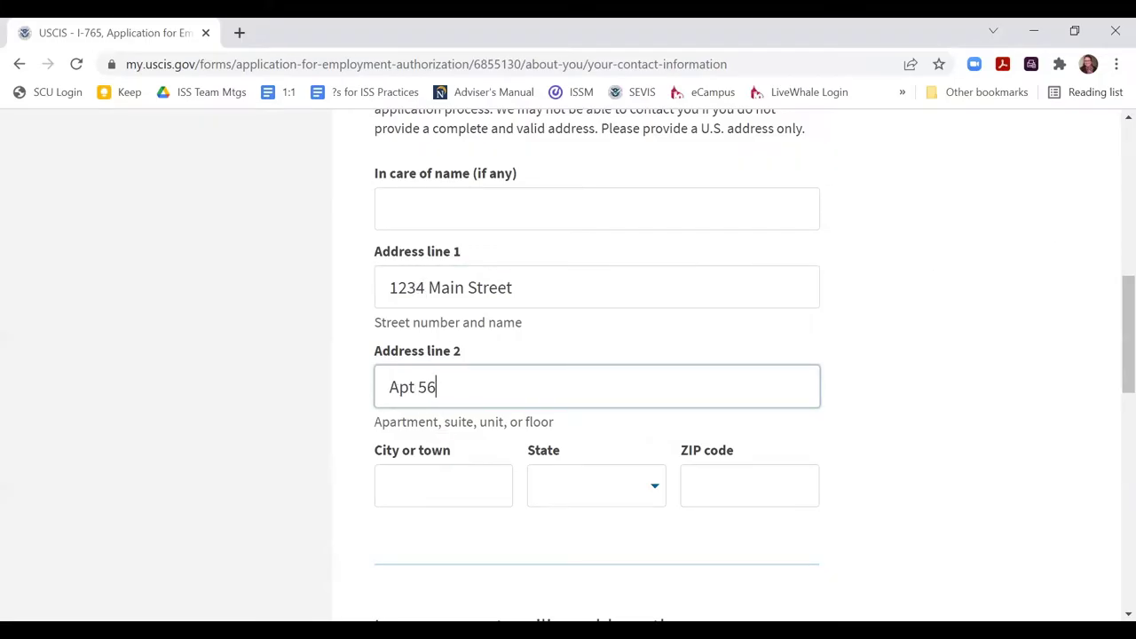
click(423, 492)
text(Santa Clara)
Choose California as the state and enter ZIP 95050 to trigger USPS verification.
click(606, 494)
scroll(585, 502, down, 1)
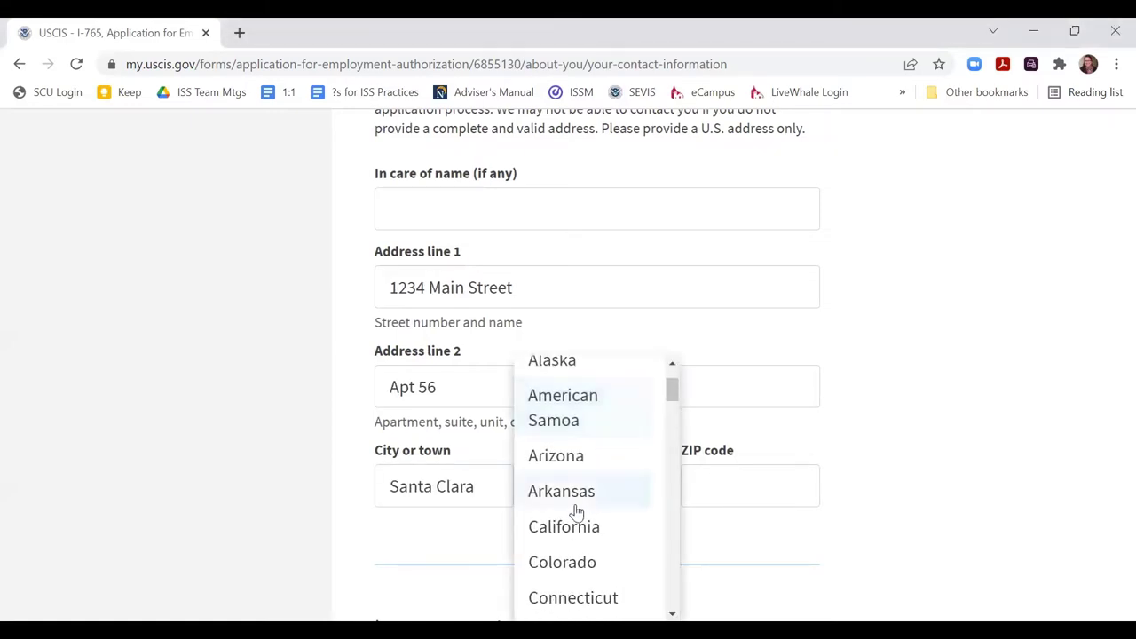
click(616, 524)
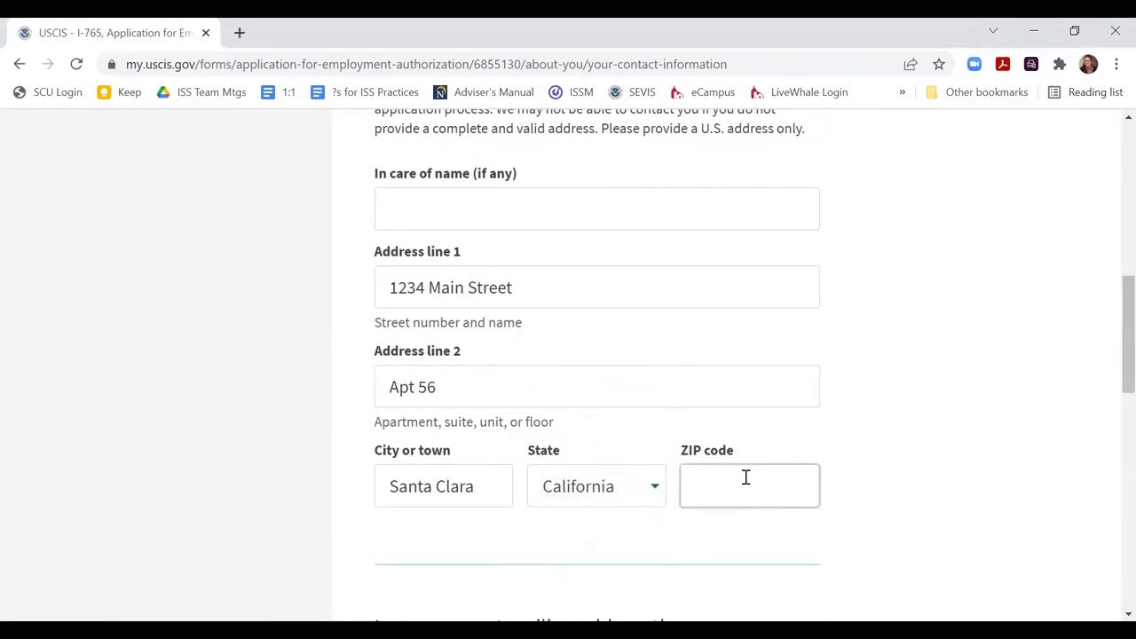
text(95050)
click(872, 413)
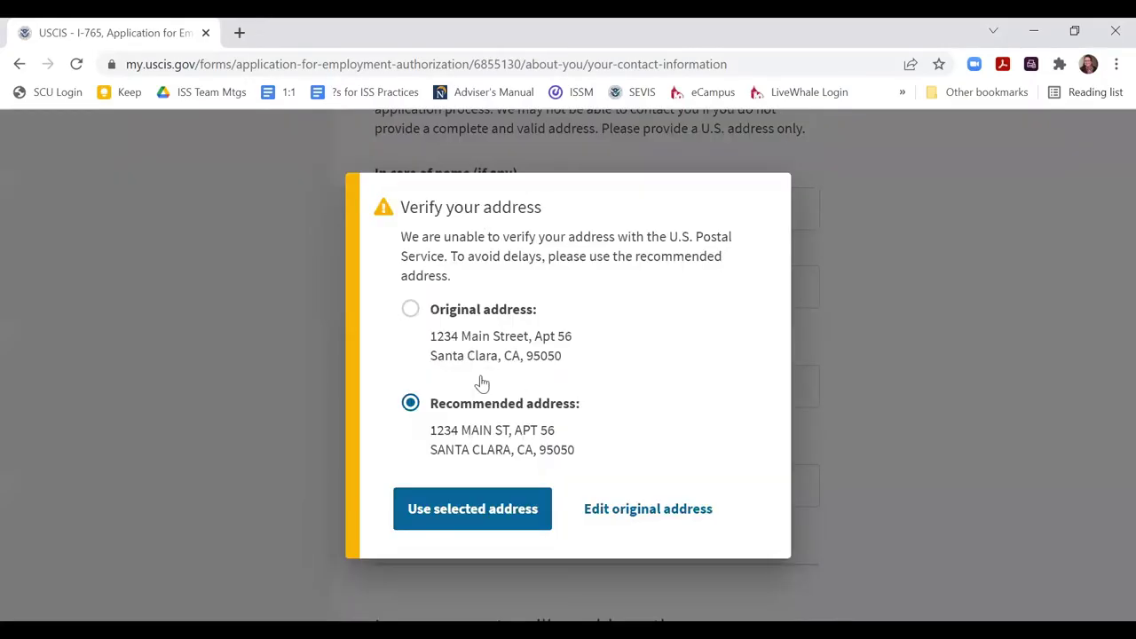
Accept the USPS-recommended address and highlight its uppercase street and apartment lines.
click(461, 512)
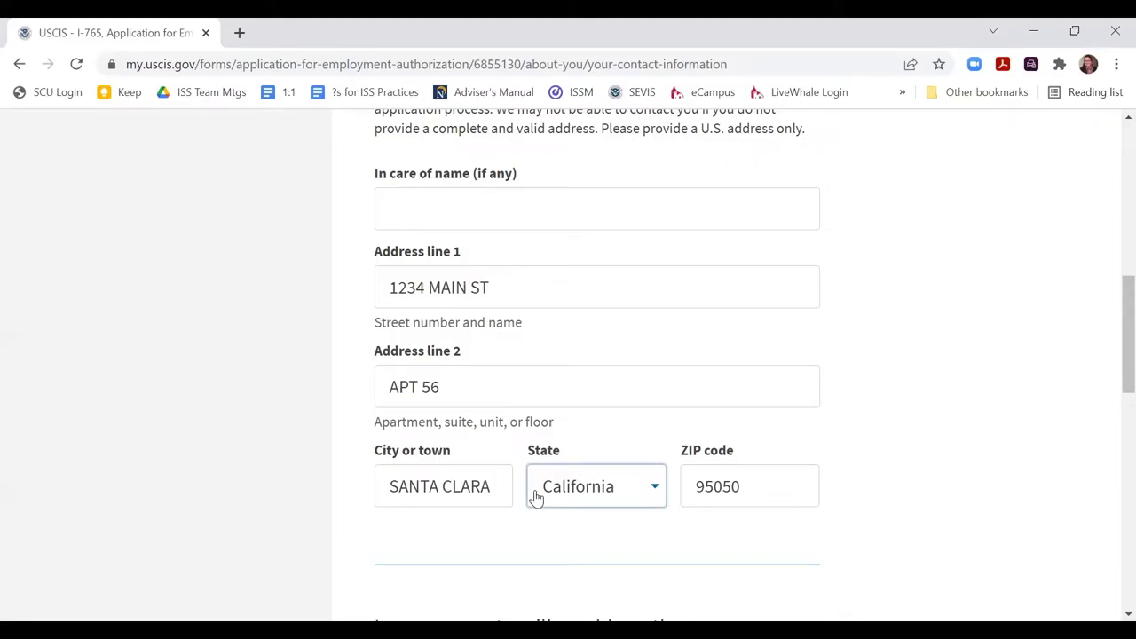
click(401, 286)
double_click(421, 288)
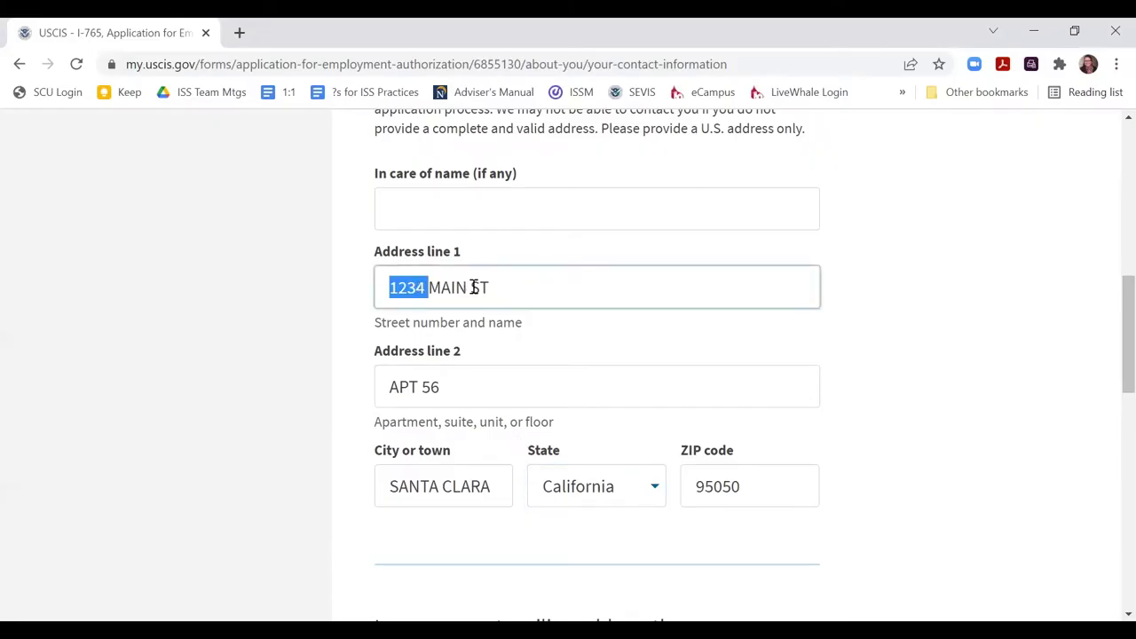
double_click(444, 286)
drag(396, 388, 649, 385)
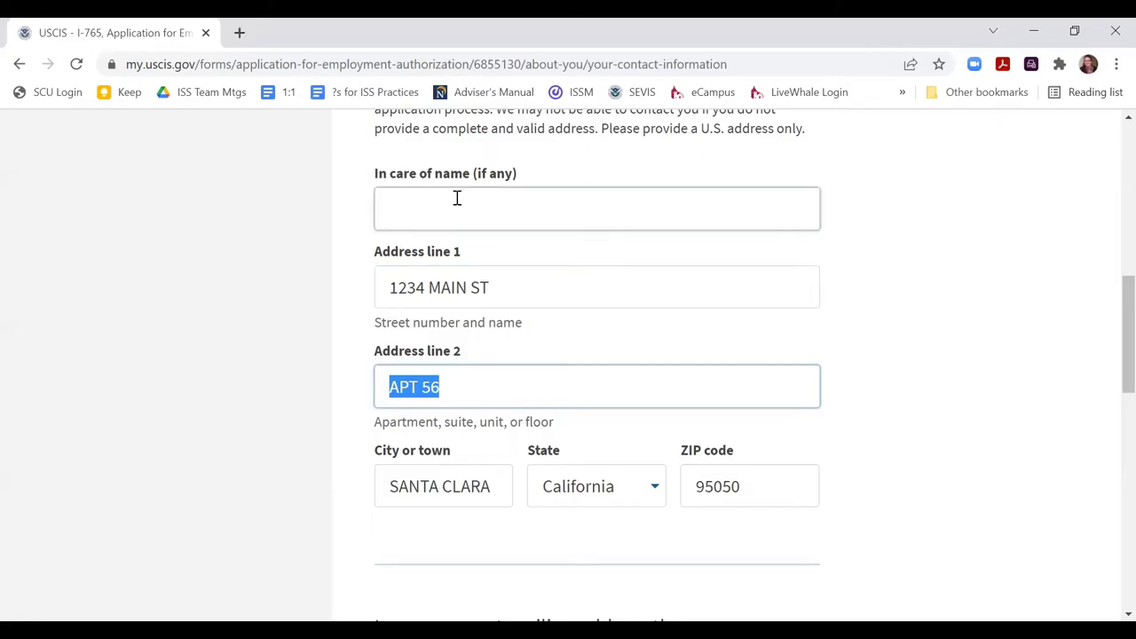
Answer Yes that the mailing address is also the physical address, then continue.
scroll(436, 205, down, 1)
scroll(436, 205, down, 4)
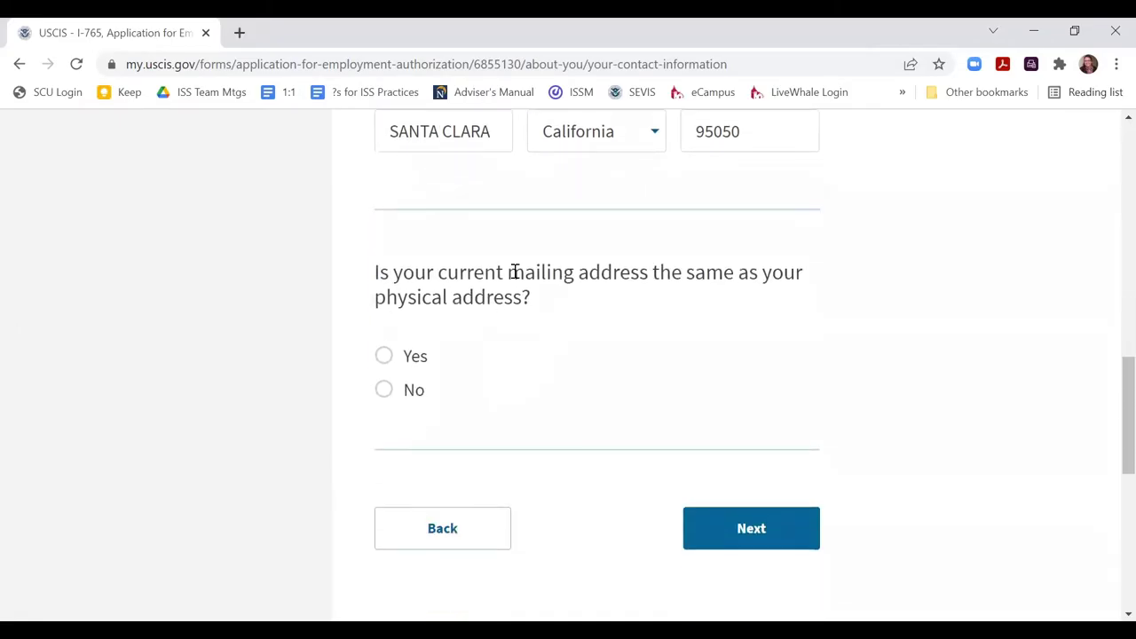
click(384, 362)
click(384, 391)
scroll(381, 393, down, 3)
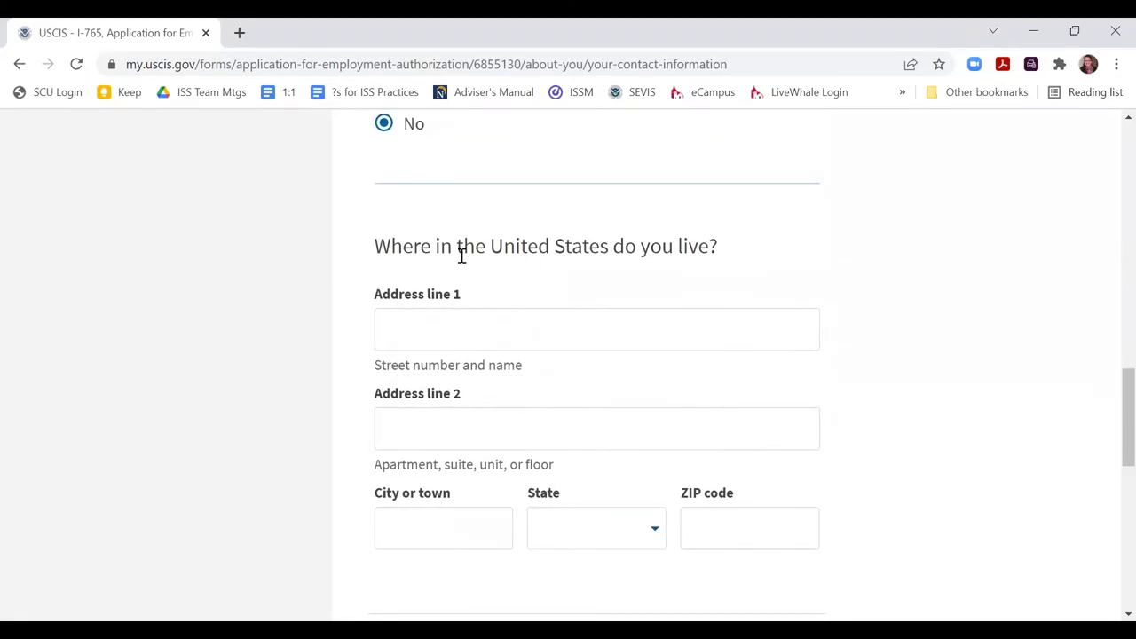
scroll(399, 231, up, 1)
click(383, 178)
scroll(598, 271, down, 2)
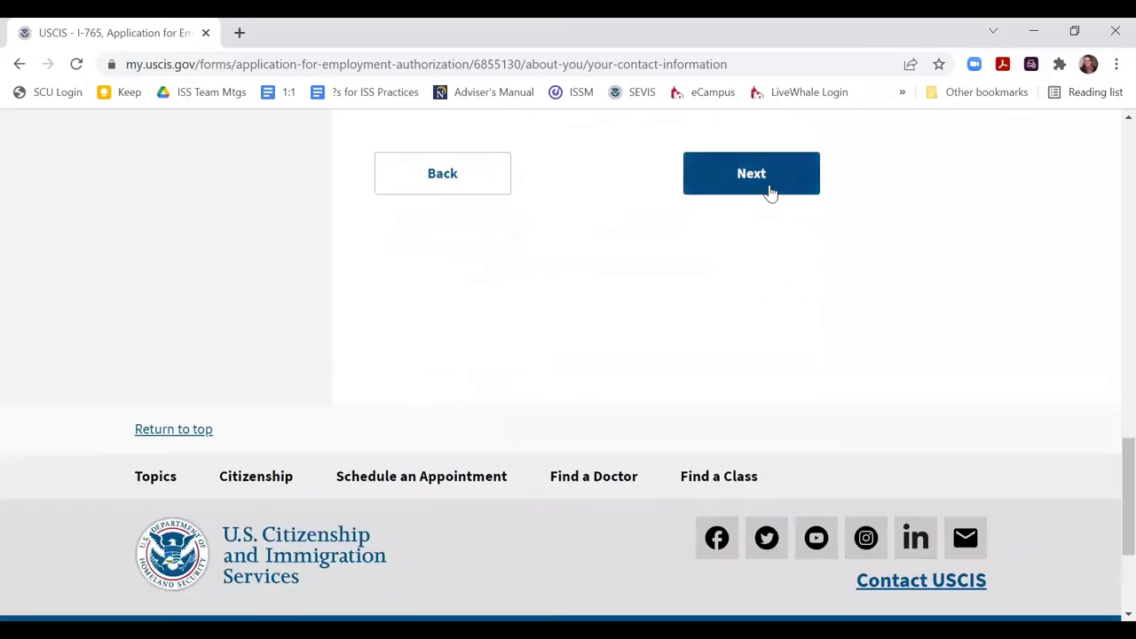
click(771, 190)
Mark marital status as Single and continue to the birth details page.
mouse_move(771, 193)
scroll(489, 432, down, 1)
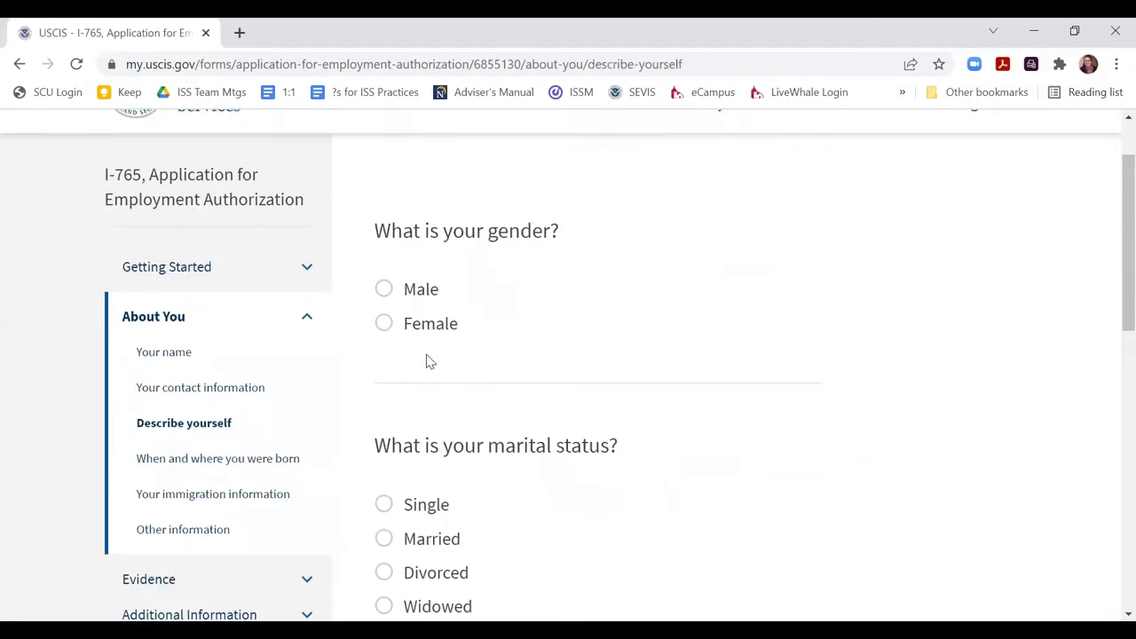
scroll(380, 328, down, 3)
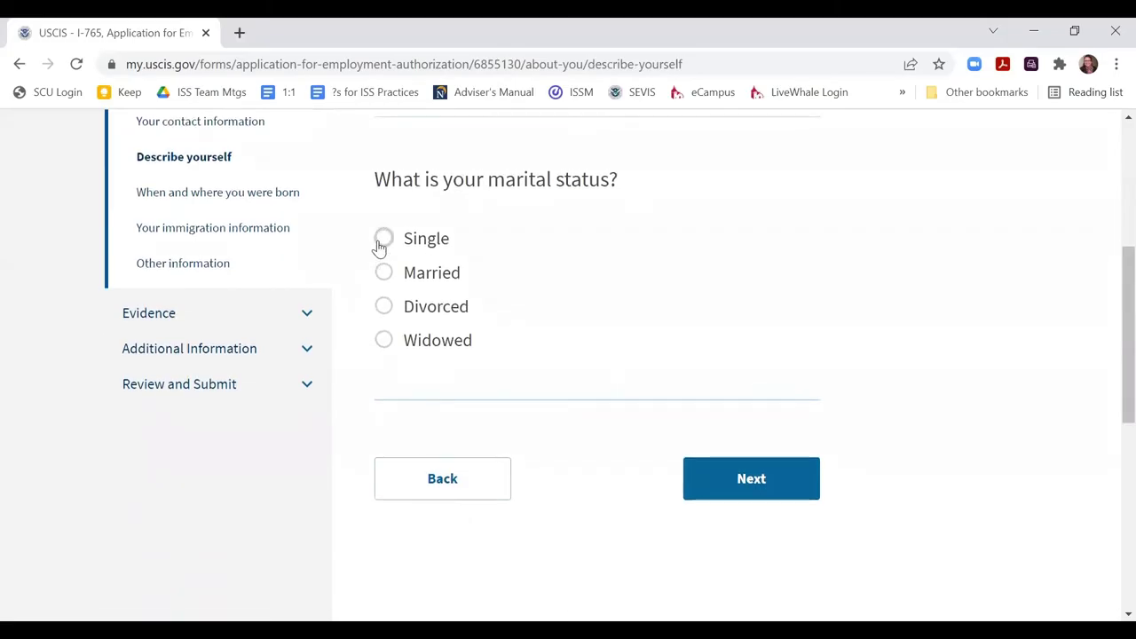
click(383, 239)
click(770, 481)
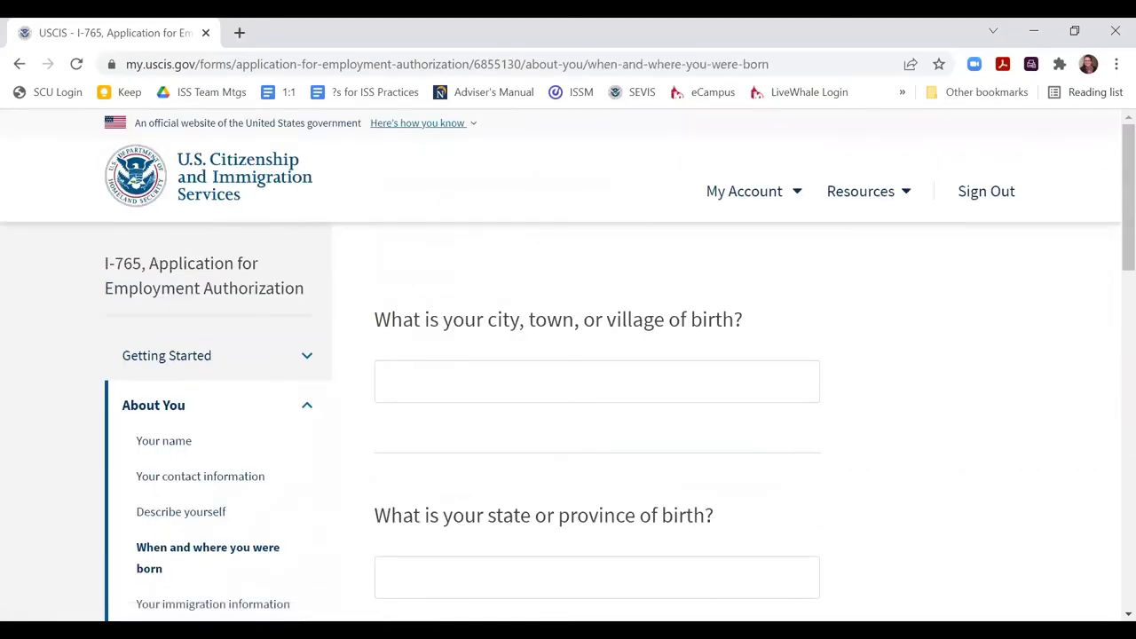
Enter Recife as the city and Pernambuco as the state of birth.
text(Recife)
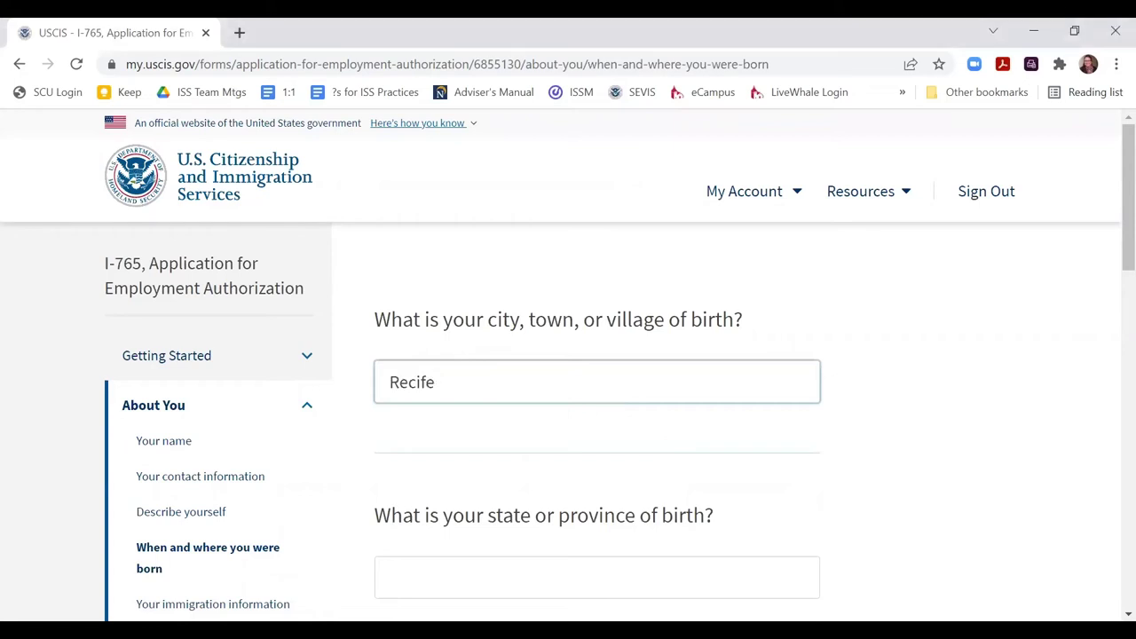
click(601, 581)
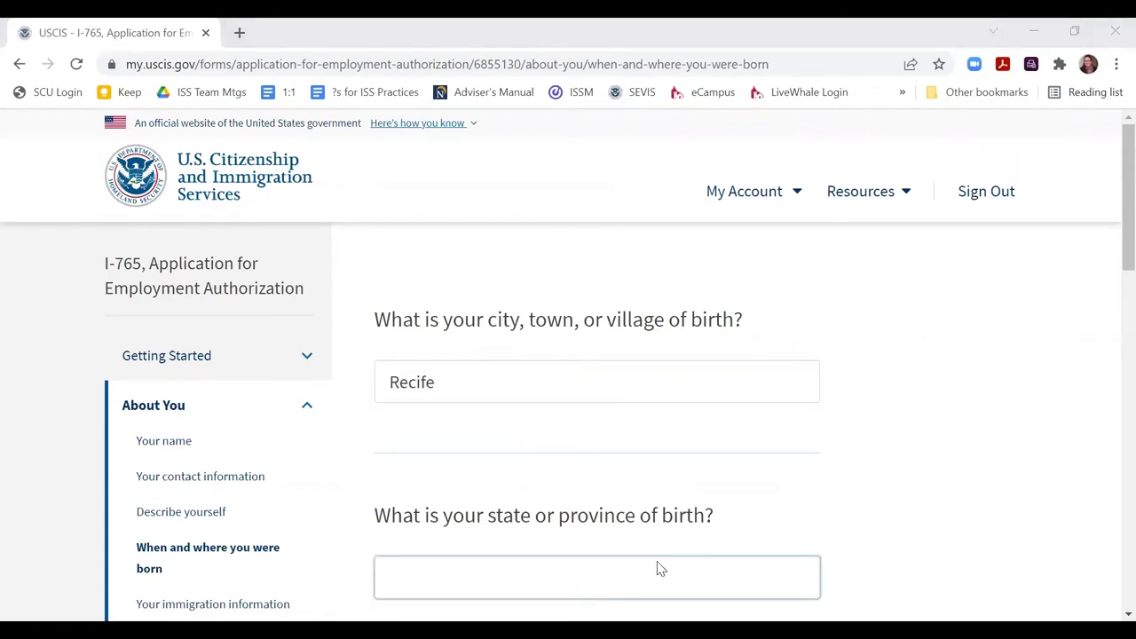
text(Pernambuco)
scroll(660, 568, down, 2)
scroll(710, 461, down, 2)
click(578, 423)
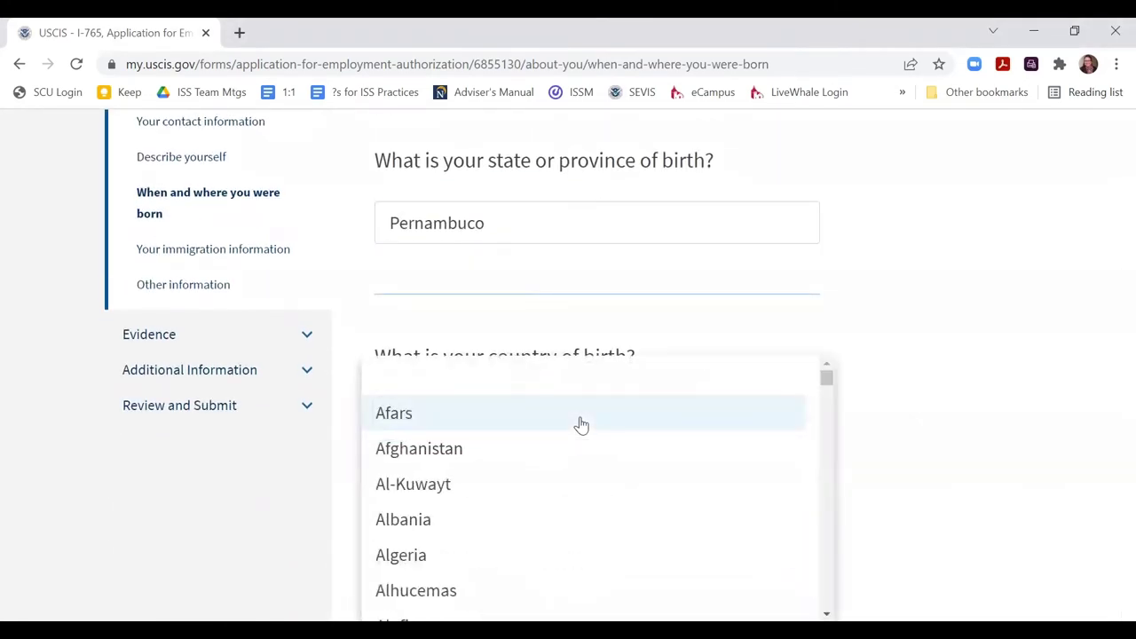
scroll(580, 424, down, 2)
scroll(581, 426, down, 8)
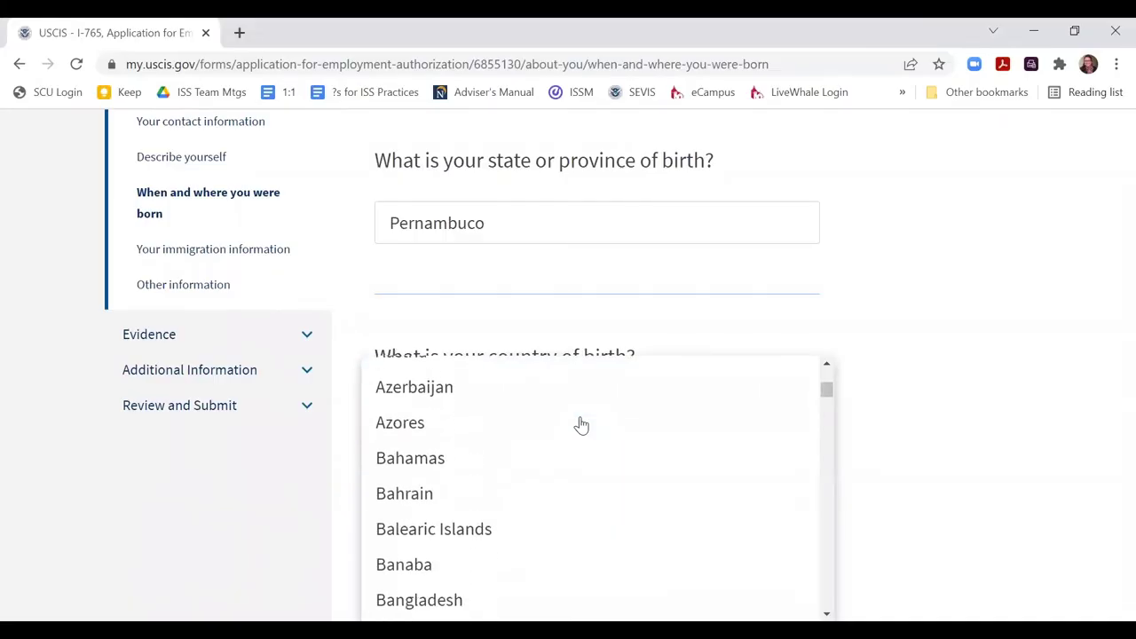
scroll(581, 425, down, 8)
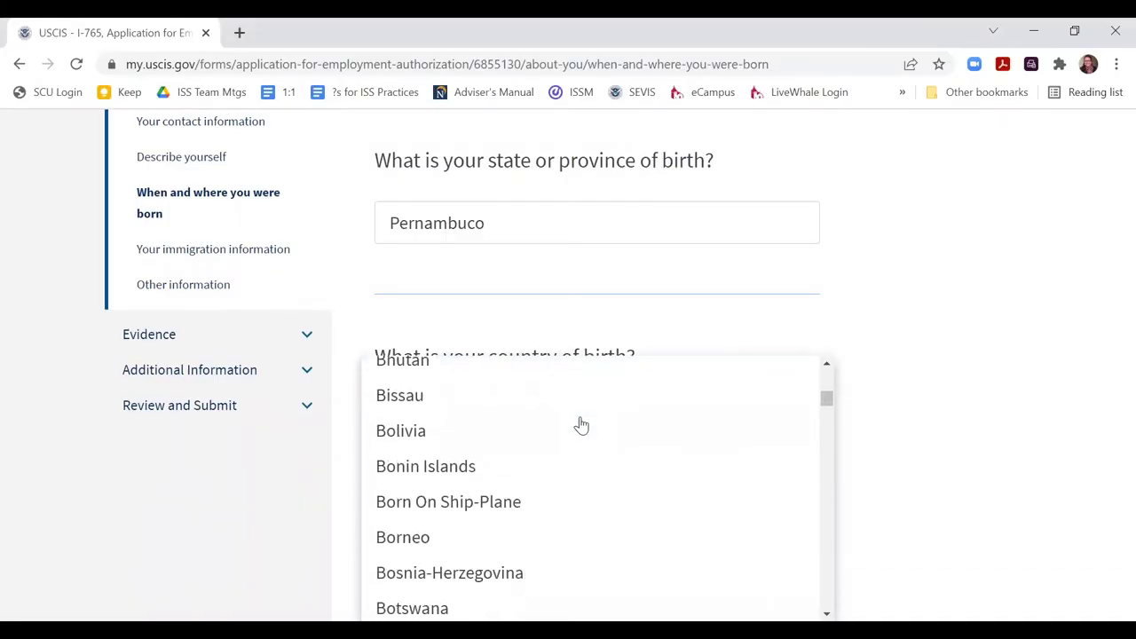
scroll(551, 428, down, 2)
click(415, 379)
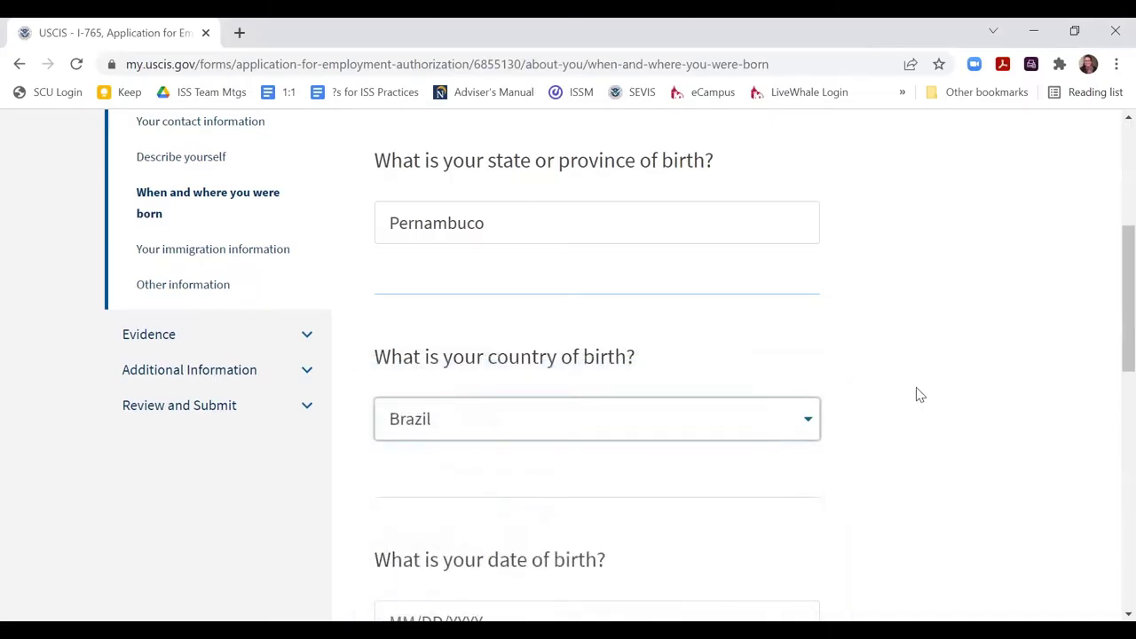
scroll(919, 396, down, 3)
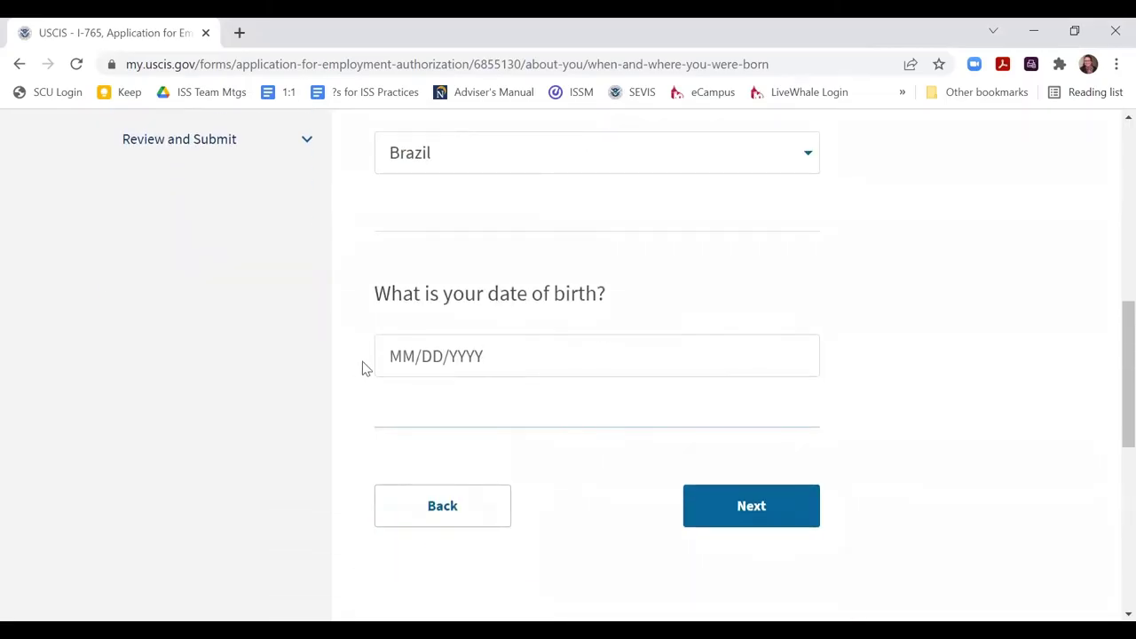
click(393, 356)
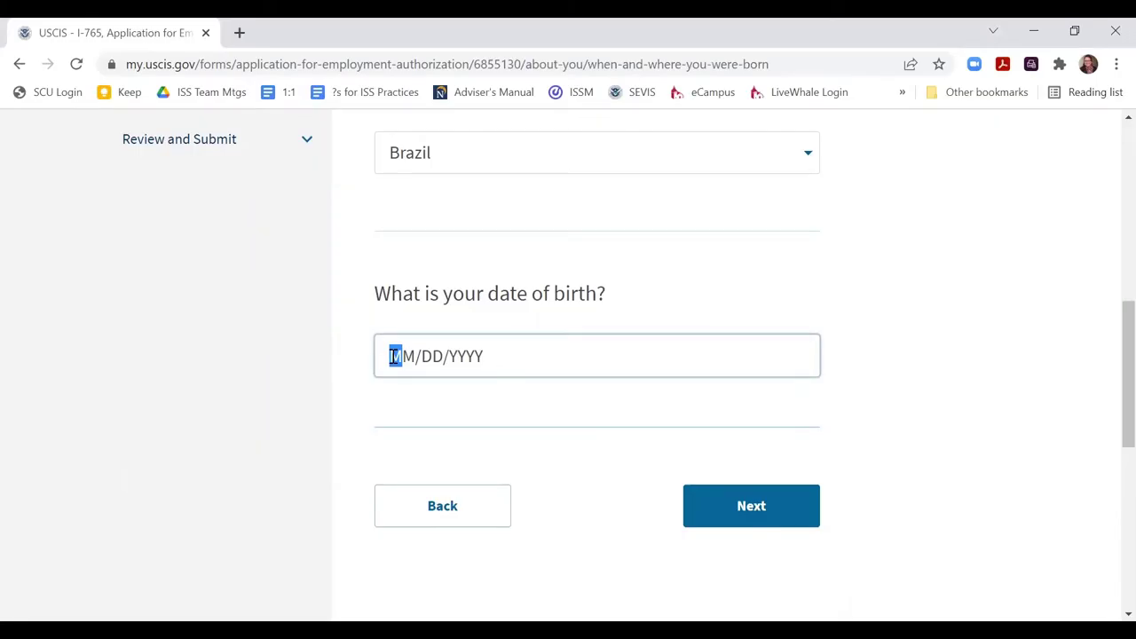
text(01/)
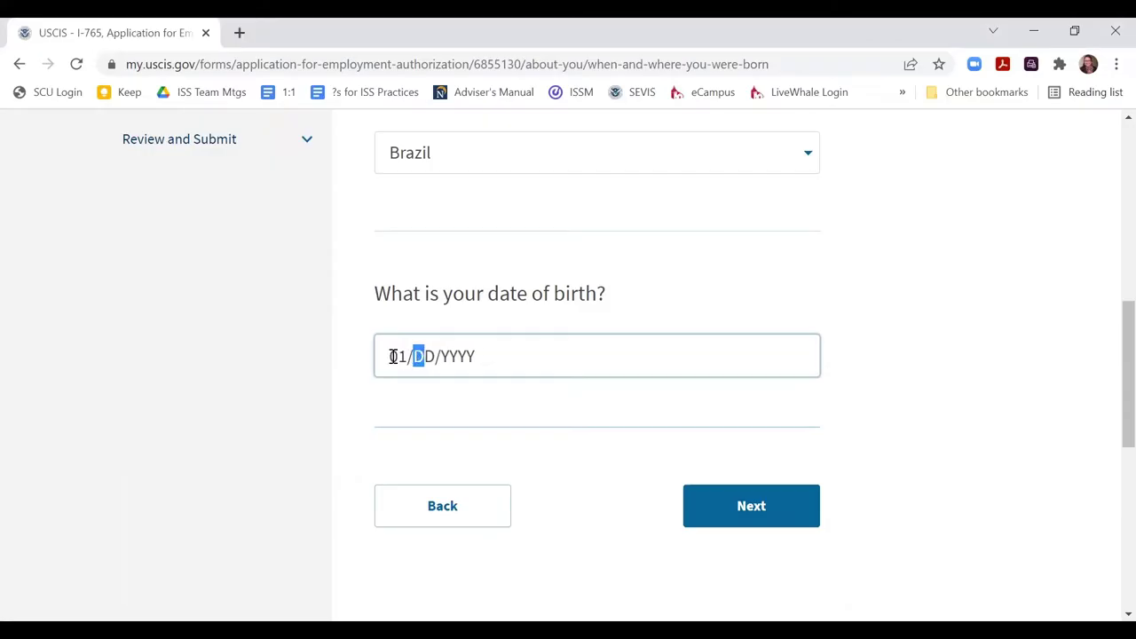
text(13/)
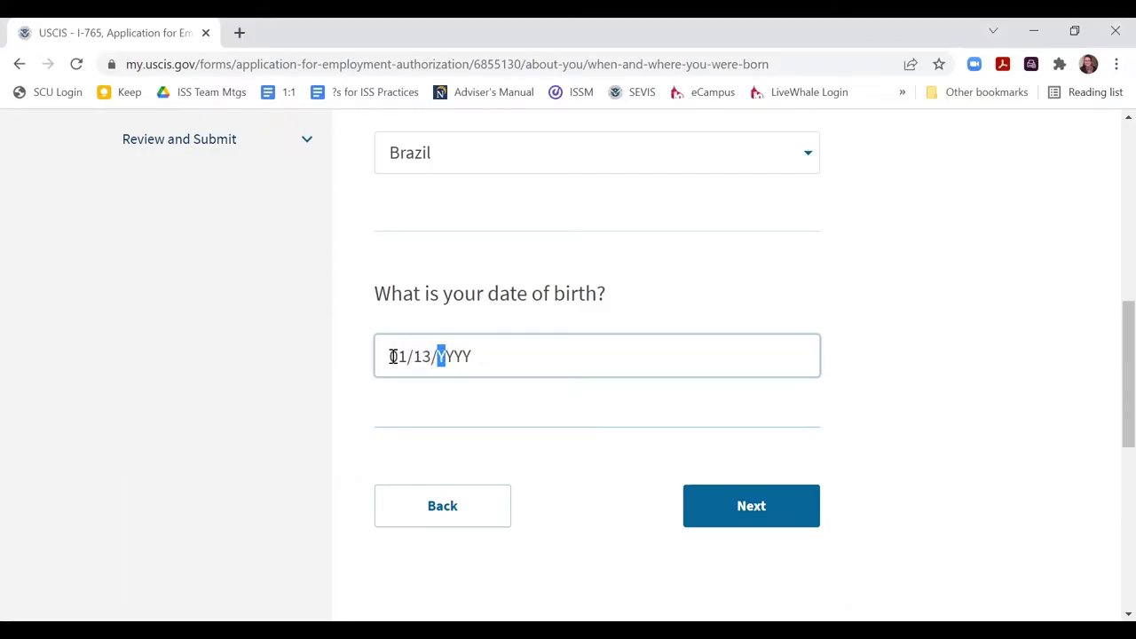
text(1999)
Go to the immigration step and choose Brazil as the country of citizenship.
click(782, 522)
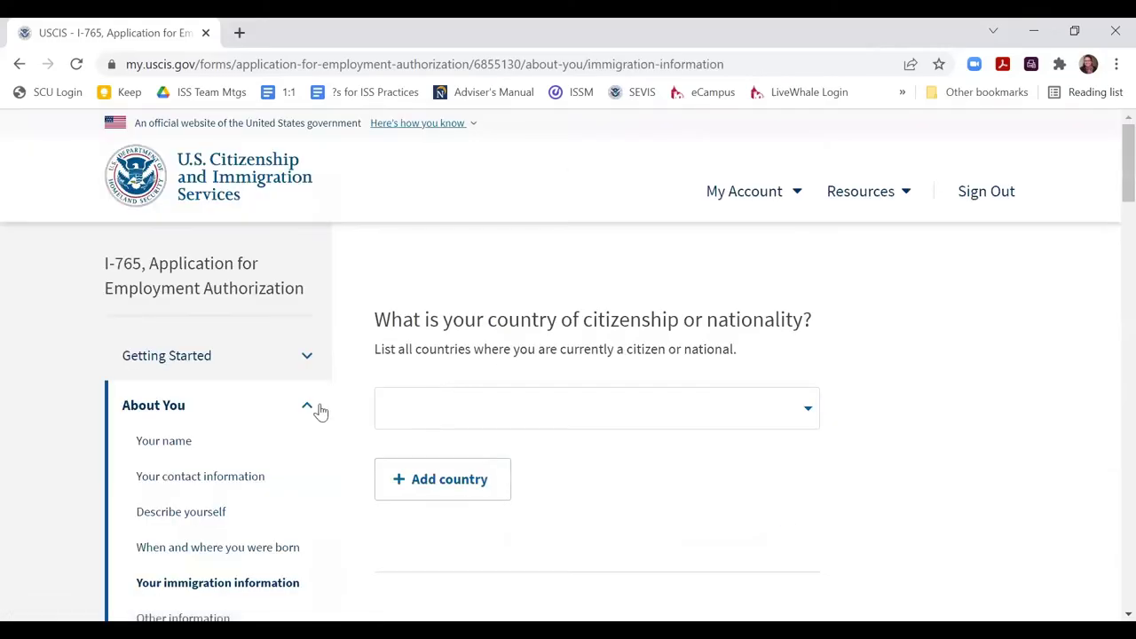
scroll(320, 413, down, 2)
click(672, 228)
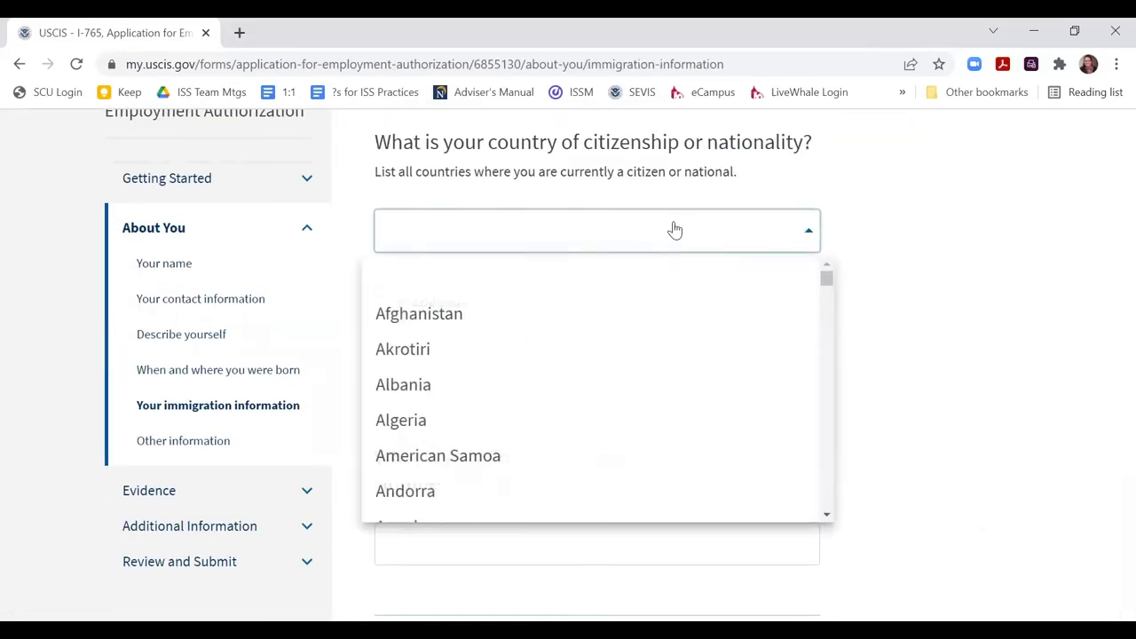
scroll(529, 356, down, 13)
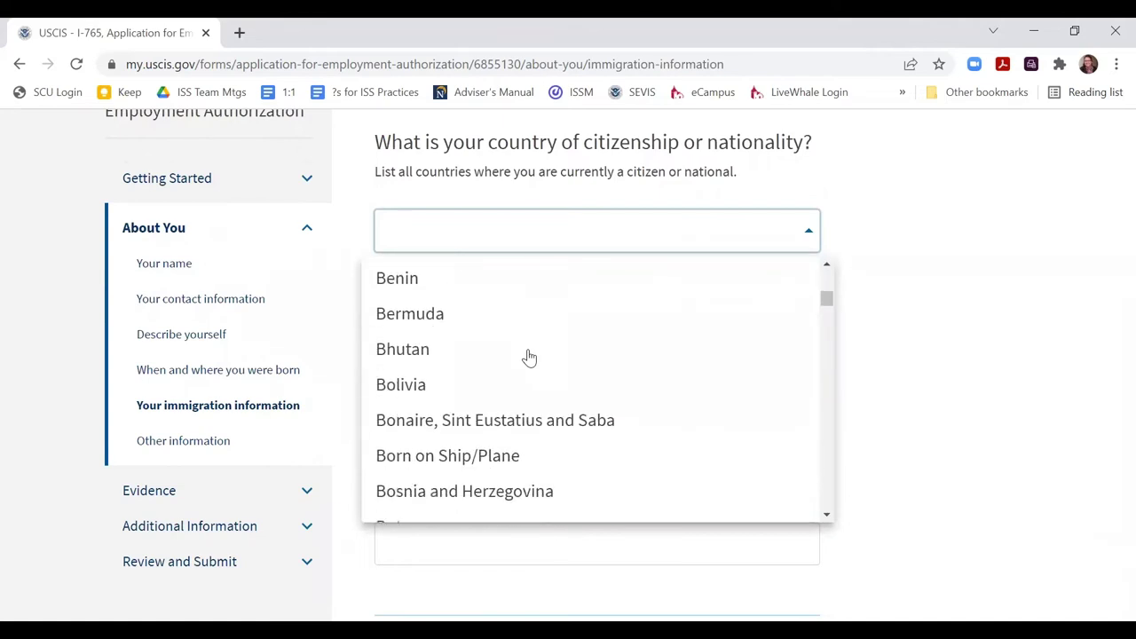
scroll(529, 357, down, 3)
scroll(529, 357, up, 3)
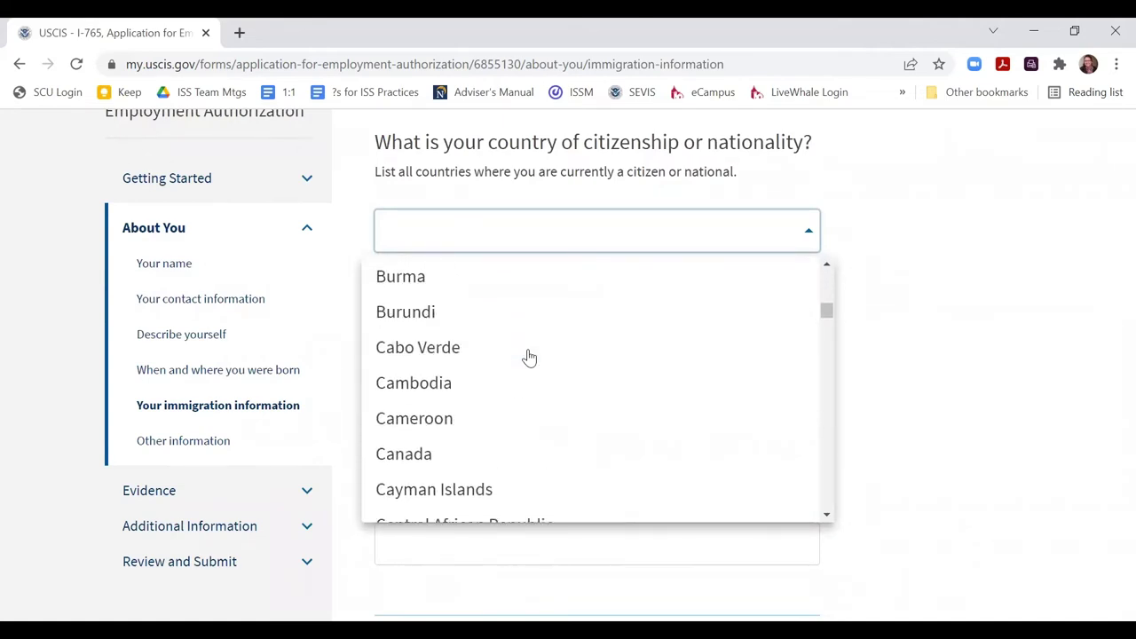
scroll(529, 356, up, 1)
key(Up)
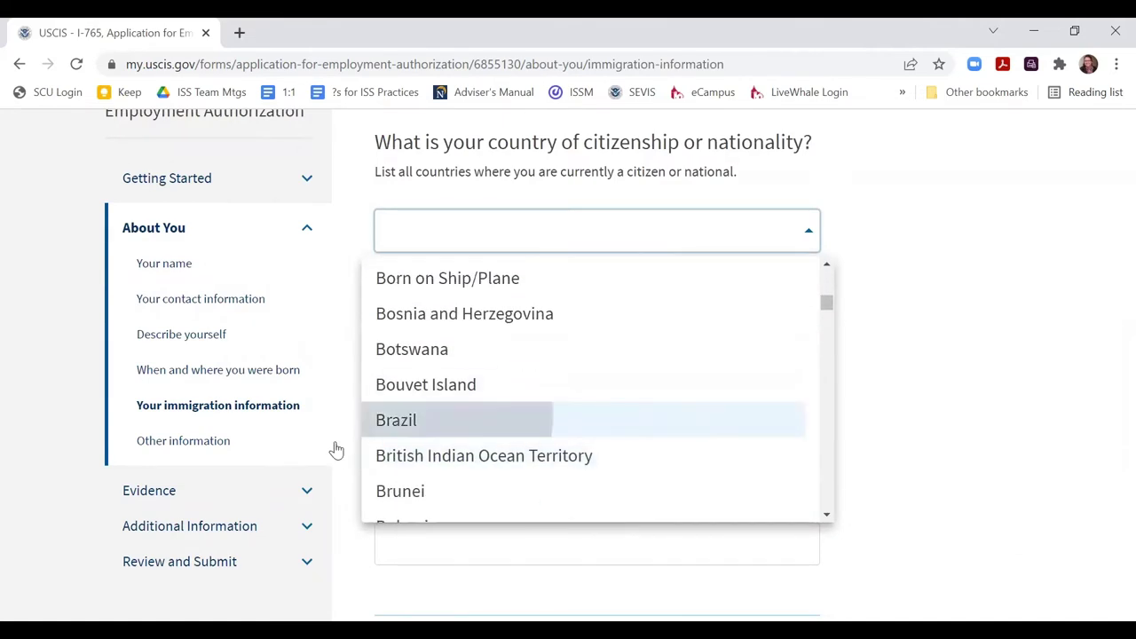
key(Return)
click(893, 299)
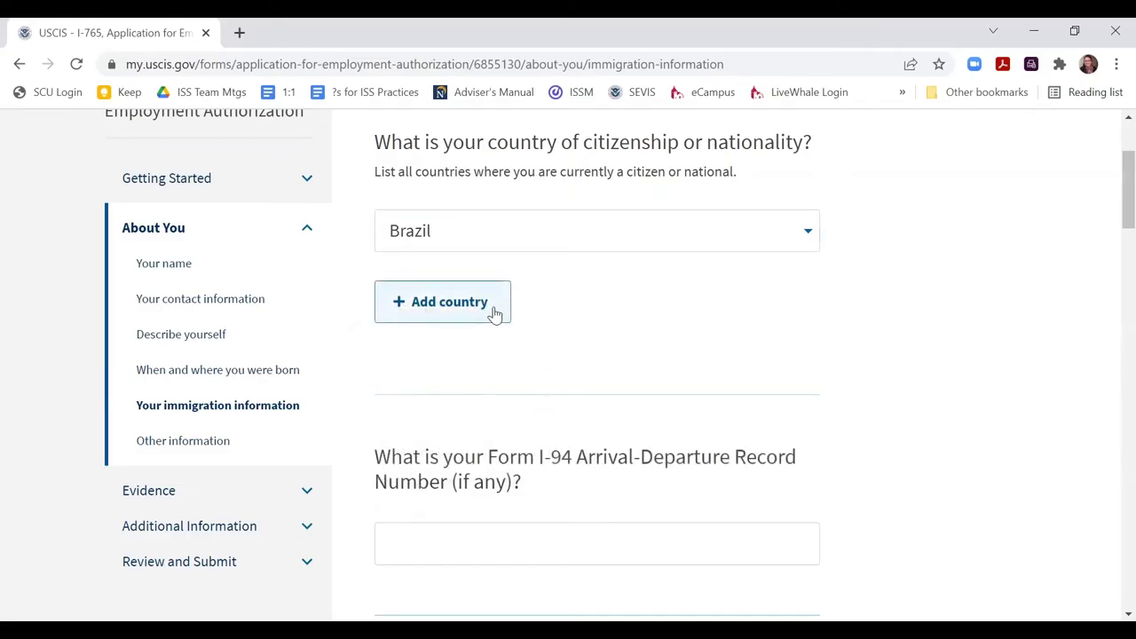
scroll(495, 315, down, 2)
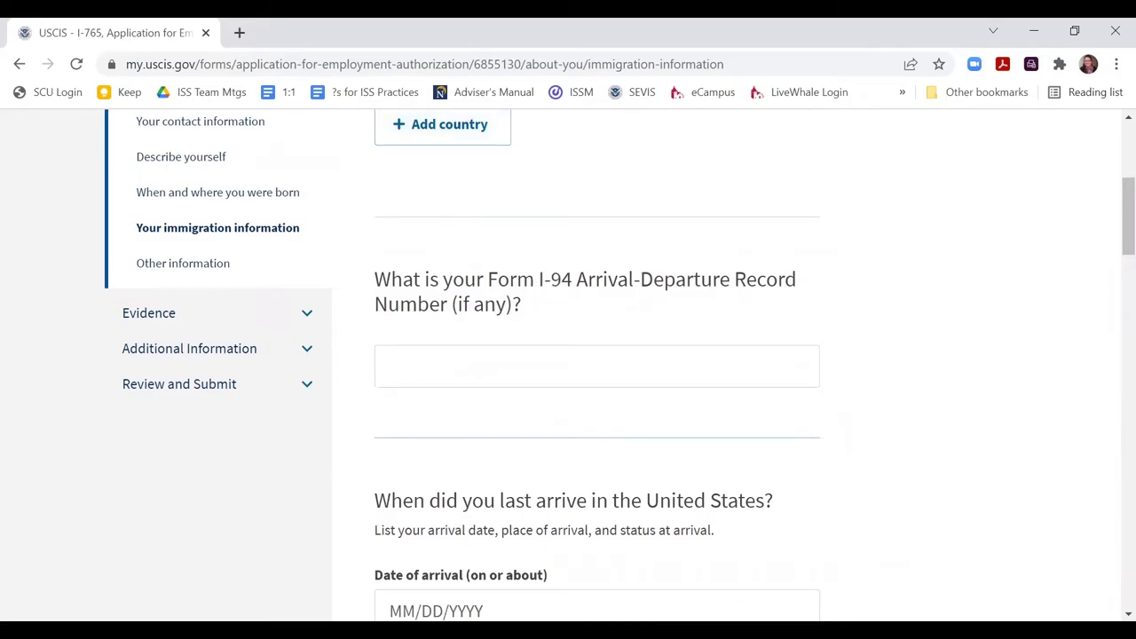
Enter the I-94 record number and the arrival date 01/13/2019.
click(439, 348)
text(12345678910)
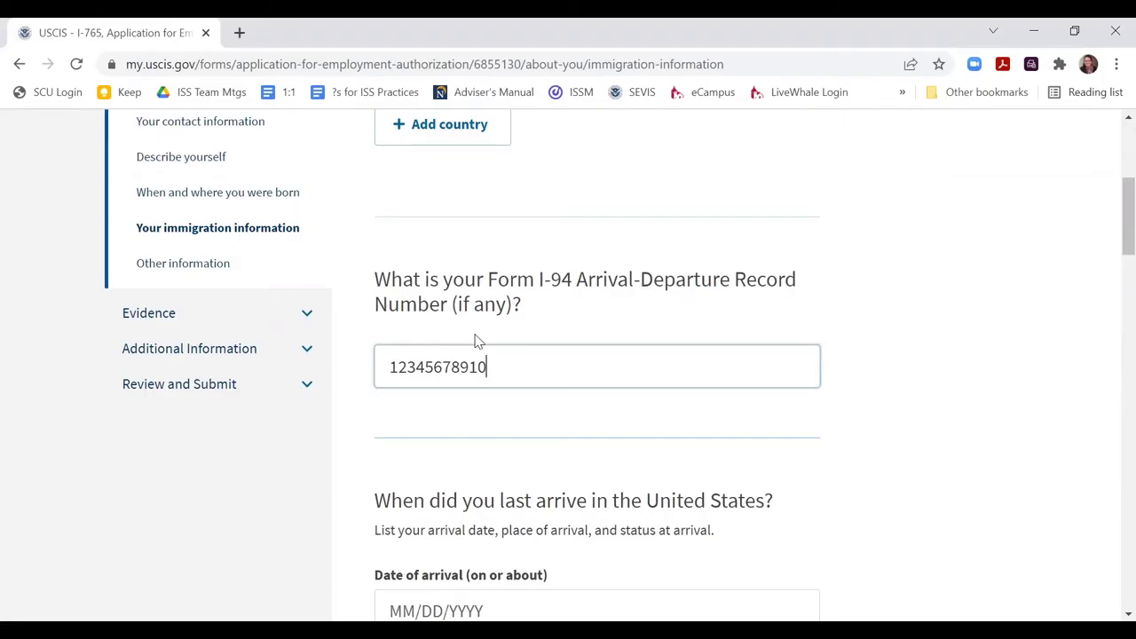
scroll(478, 340, down, 2)
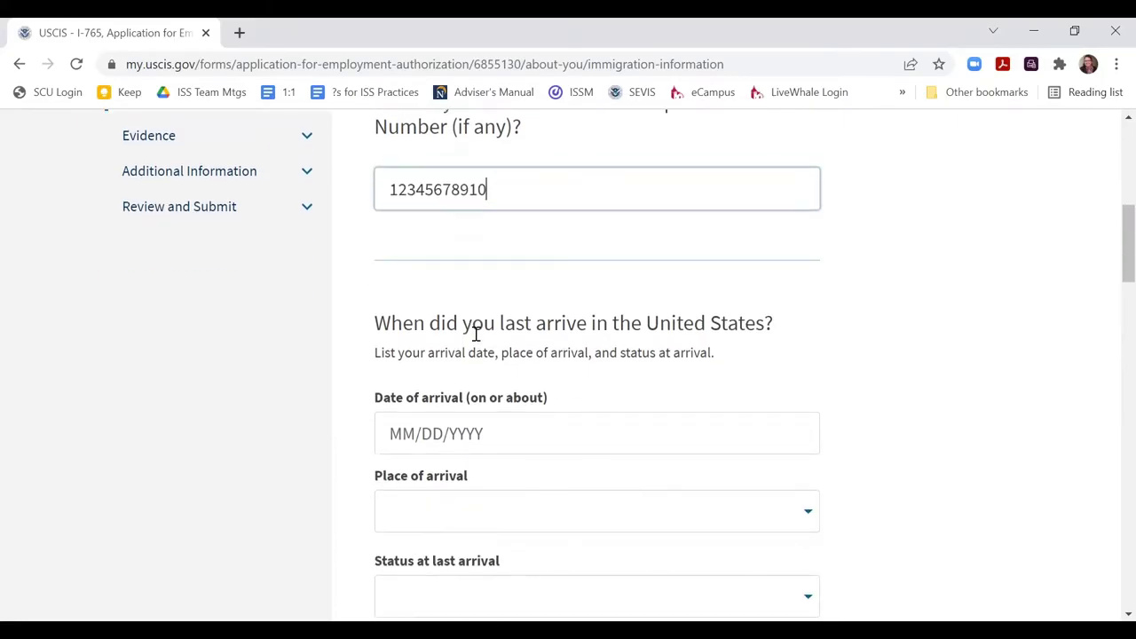
scroll(476, 334, down, 2)
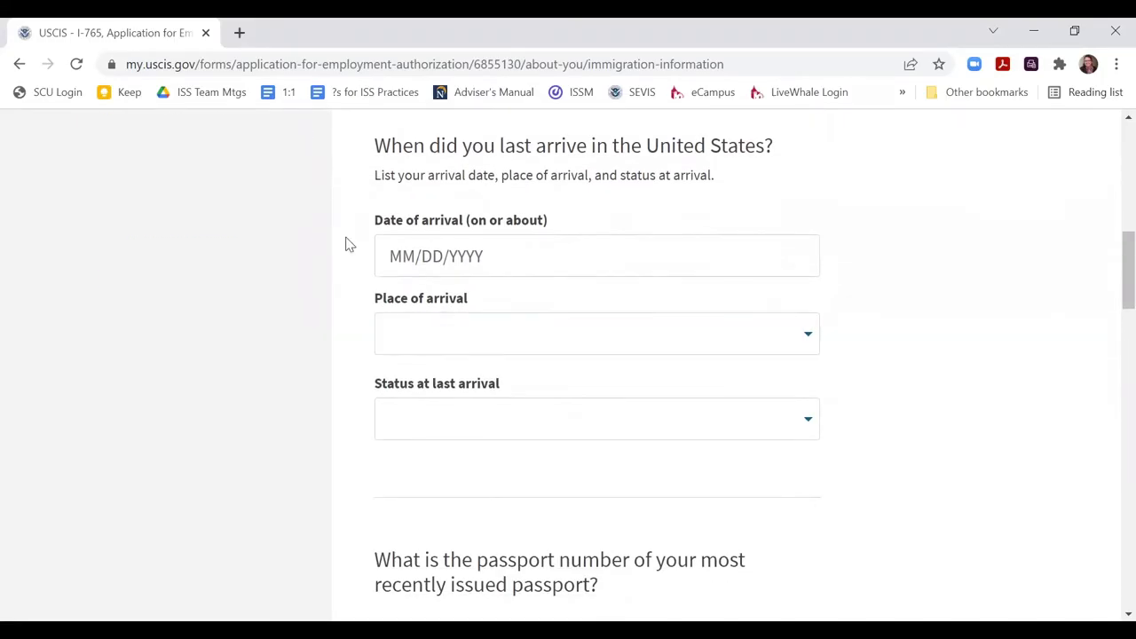
click(536, 251)
click(395, 258)
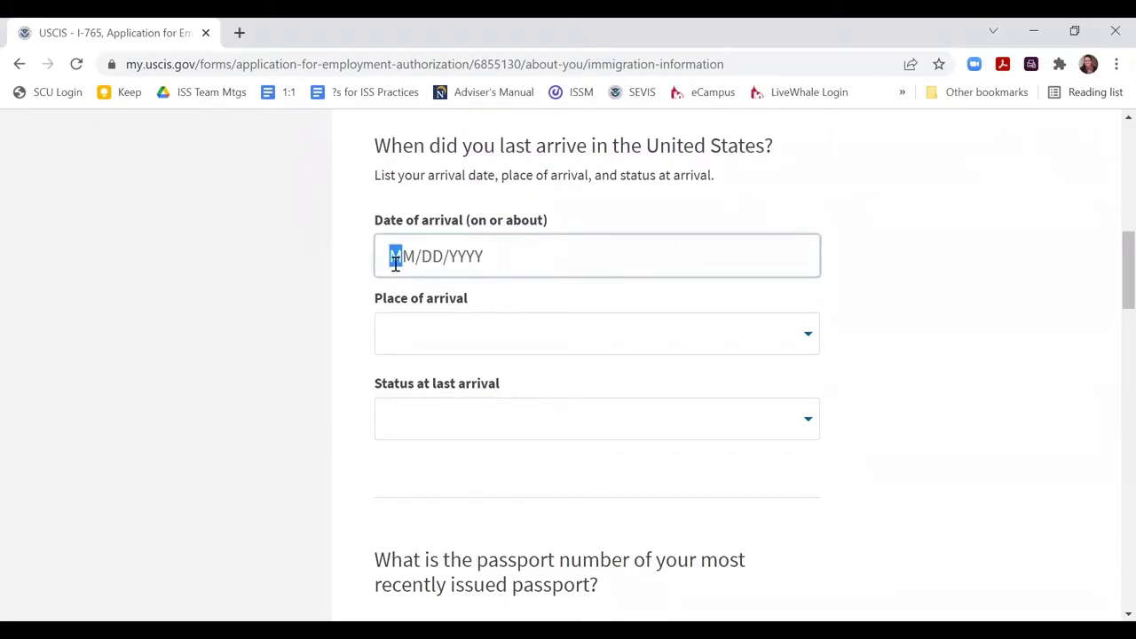
text(01/)
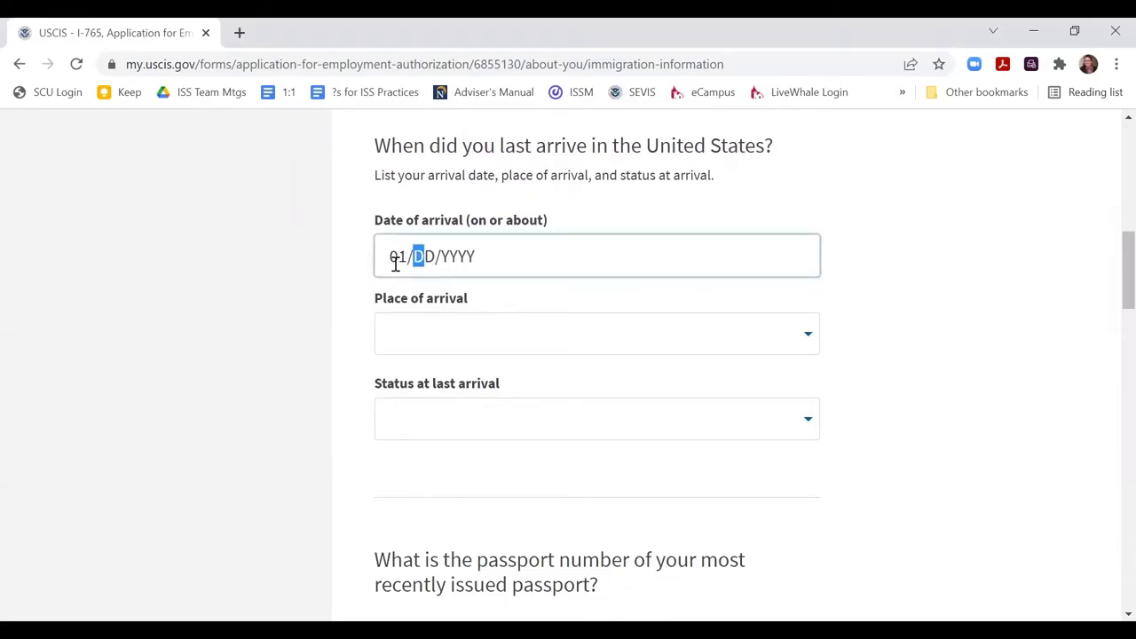
text(13/2019)
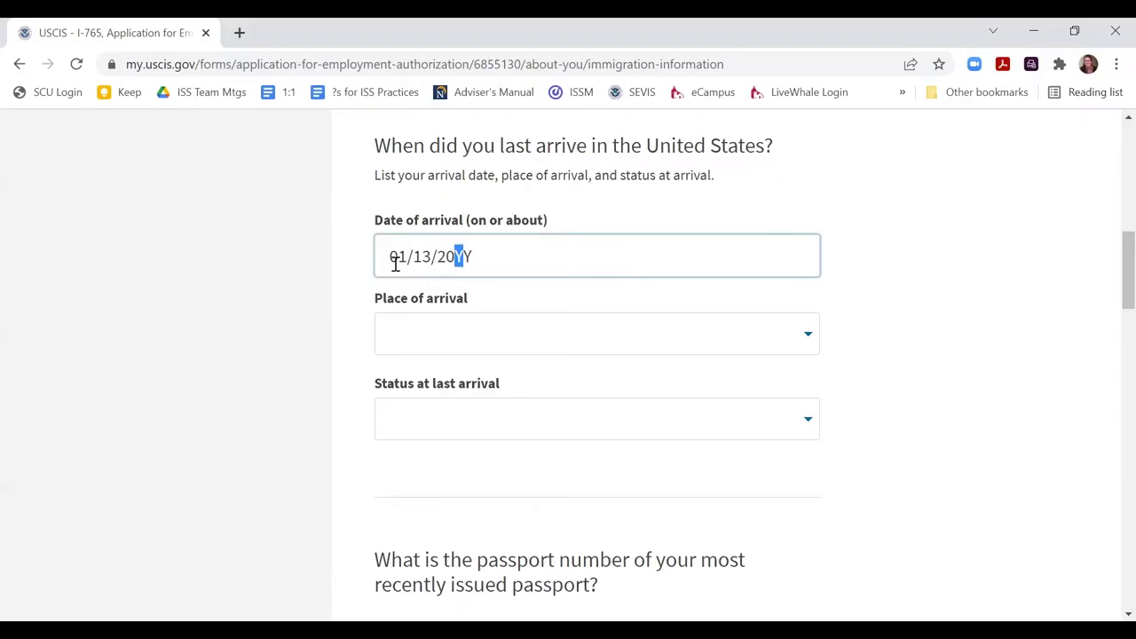
Select SAN FRANCISCO INTL as the place of last arrival.
click(426, 341)
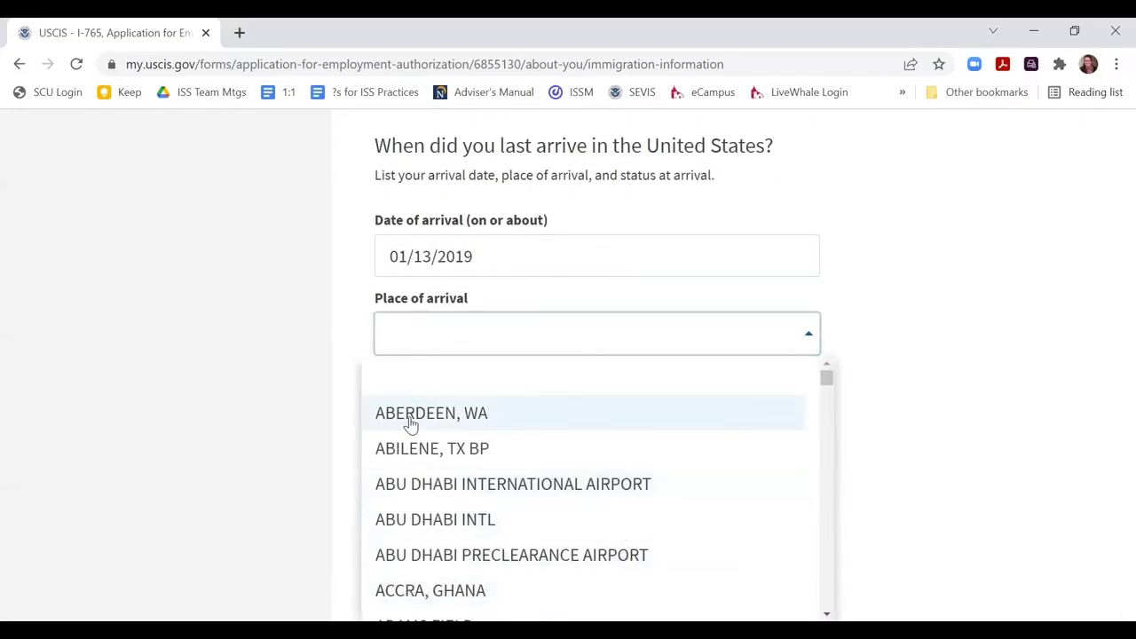
scroll(539, 418, down, 2)
scroll(540, 418, down, 10)
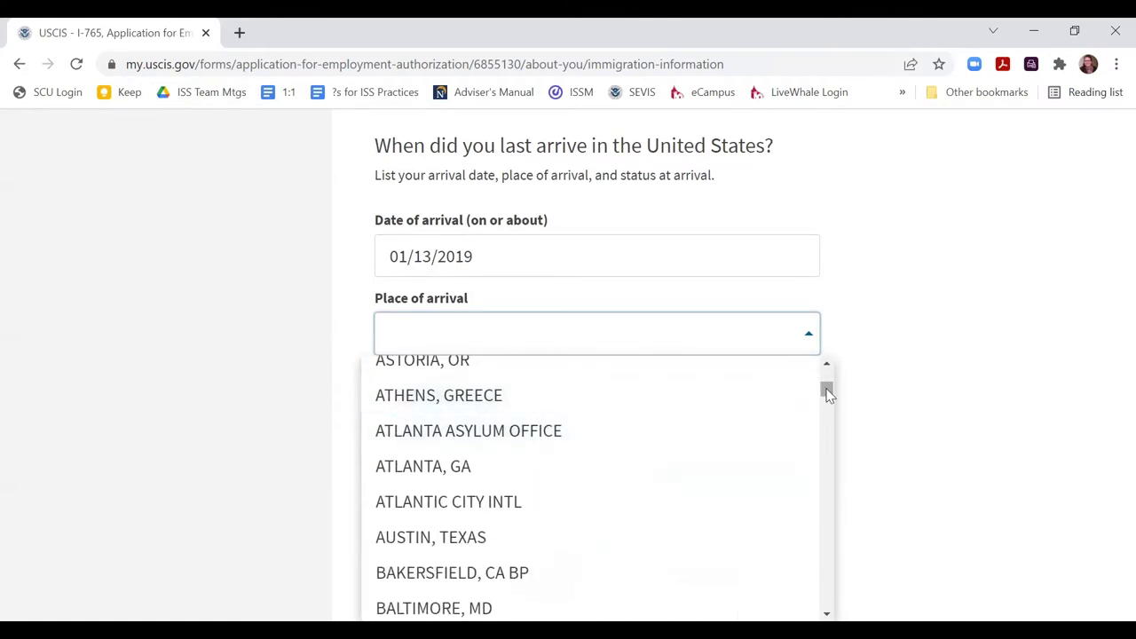
drag(826, 393, 806, 577)
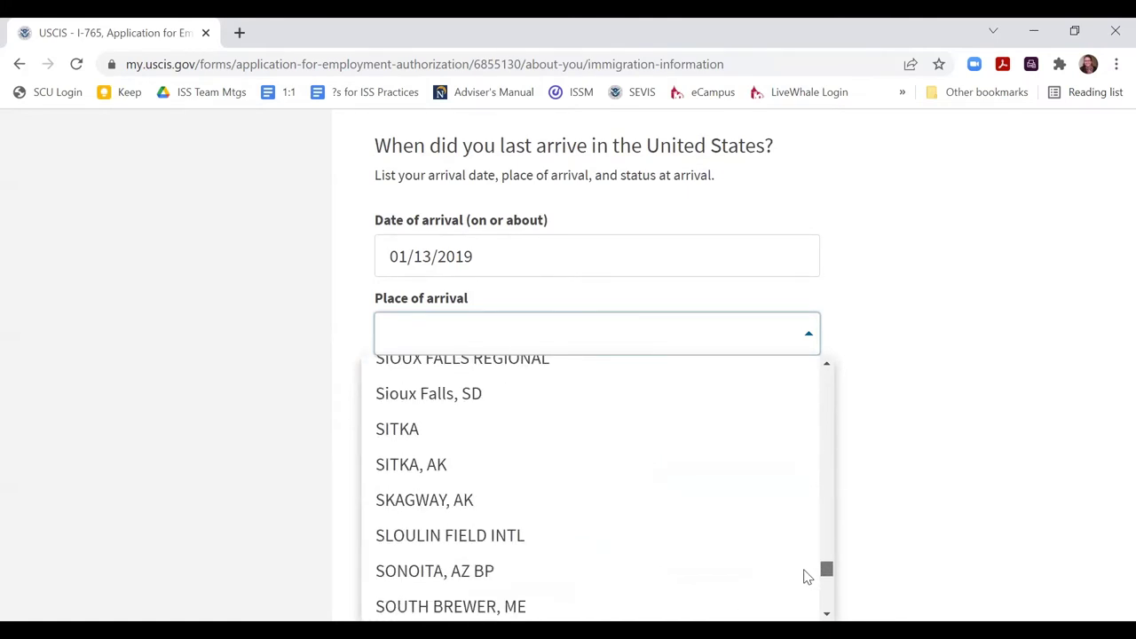
scroll(500, 537, down, 3)
scroll(499, 530, up, 10)
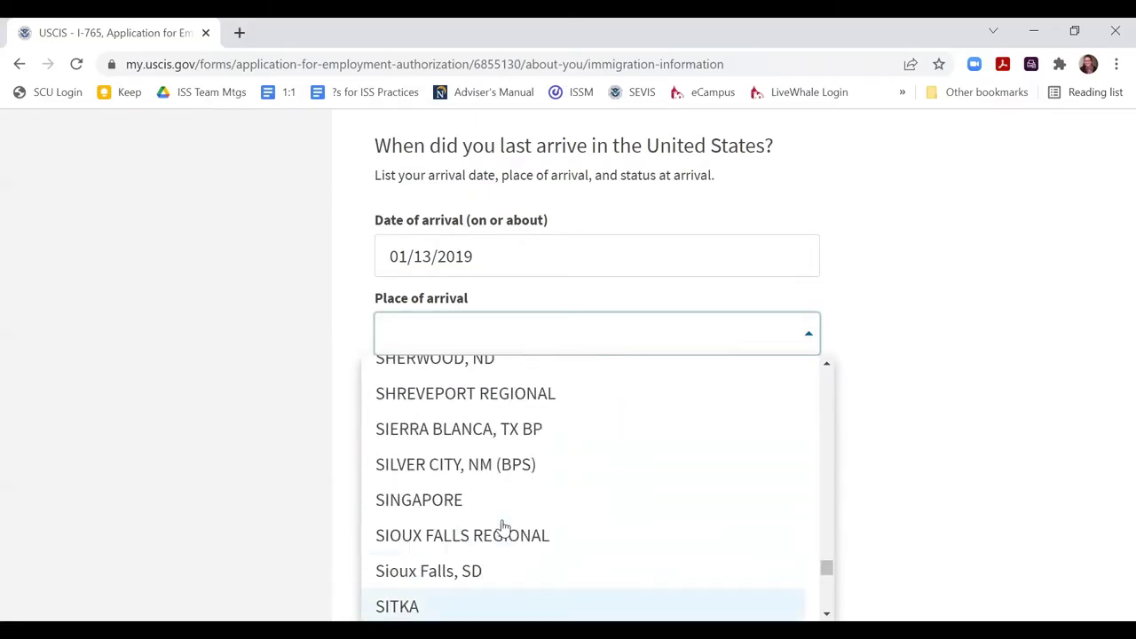
scroll(504, 523, up, 3)
scroll(505, 519, up, 3)
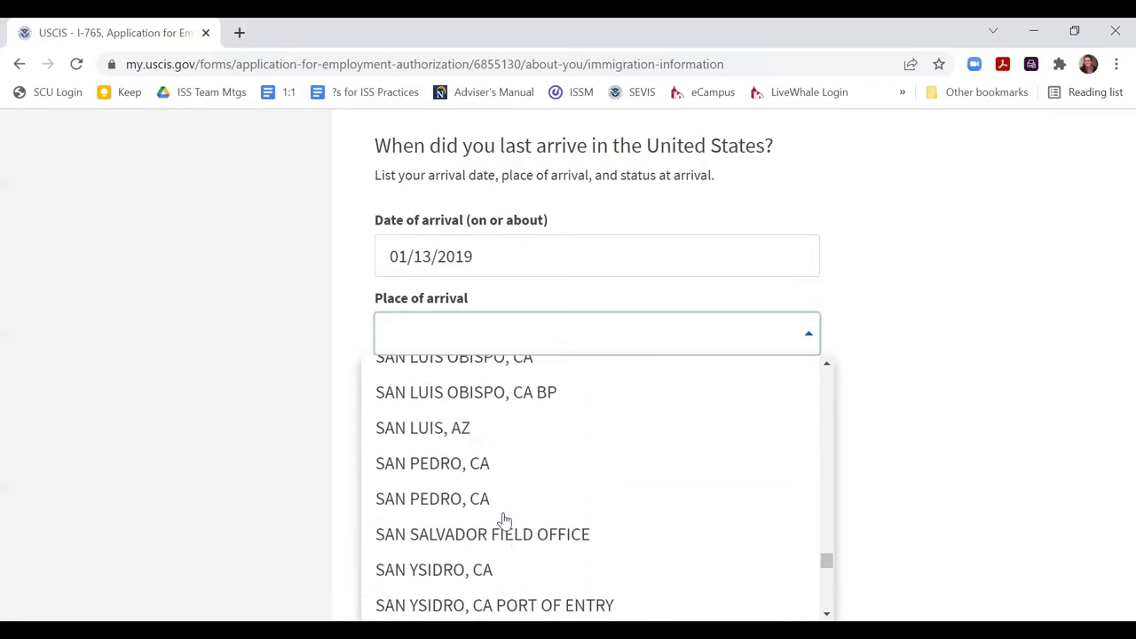
scroll(503, 519, up, 2)
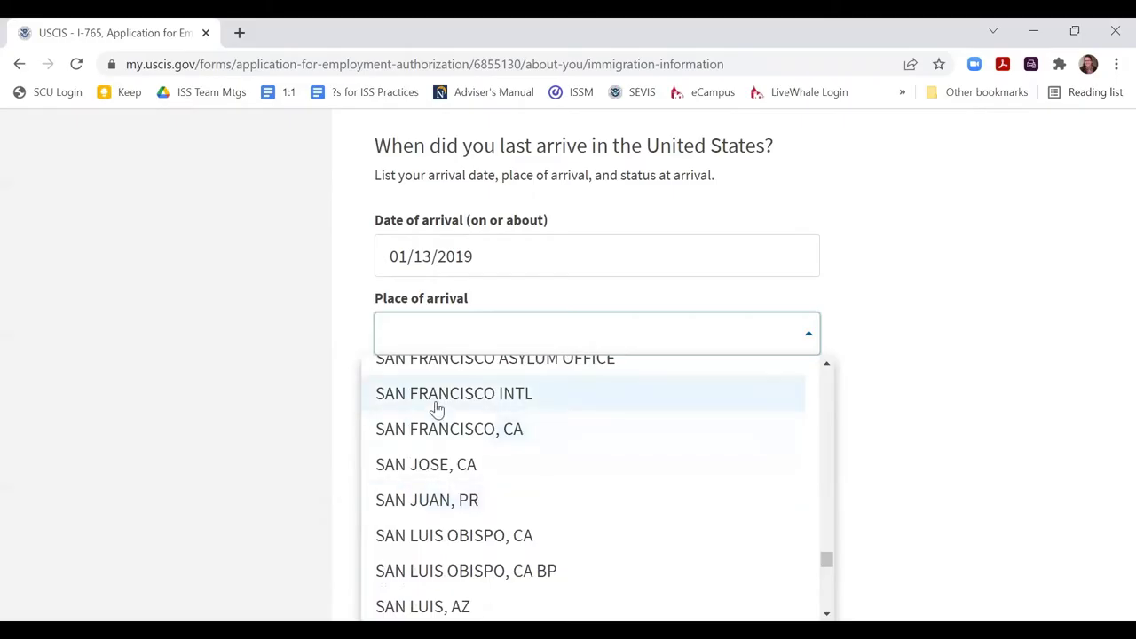
click(528, 397)
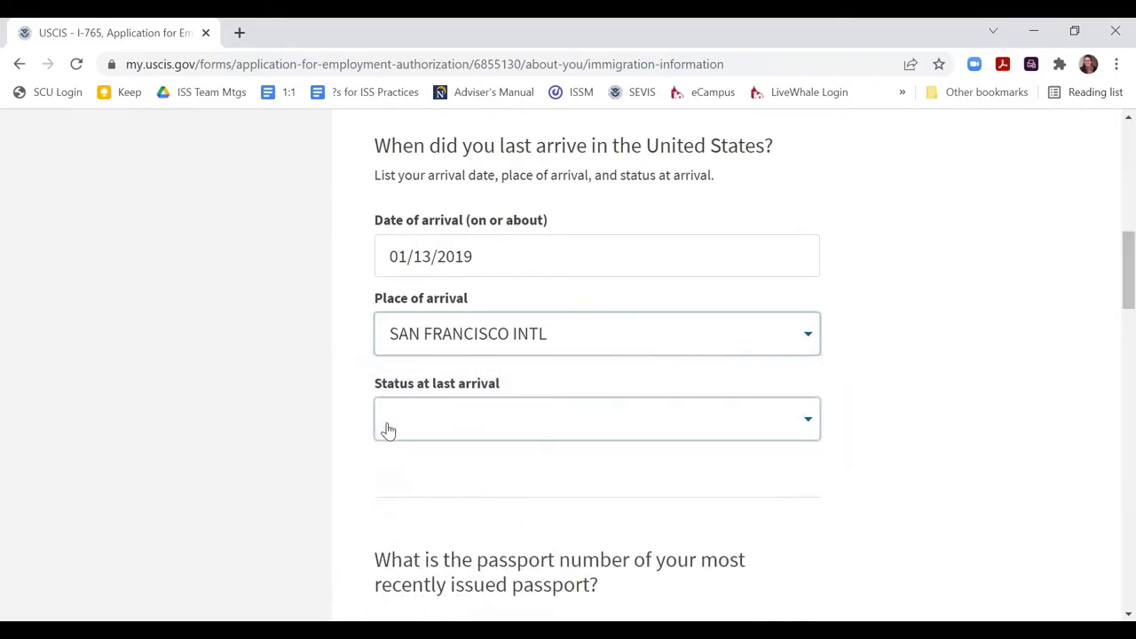
Choose F1 - Student, Academic Or Language Program from the Status at last arrival list.
click(501, 419)
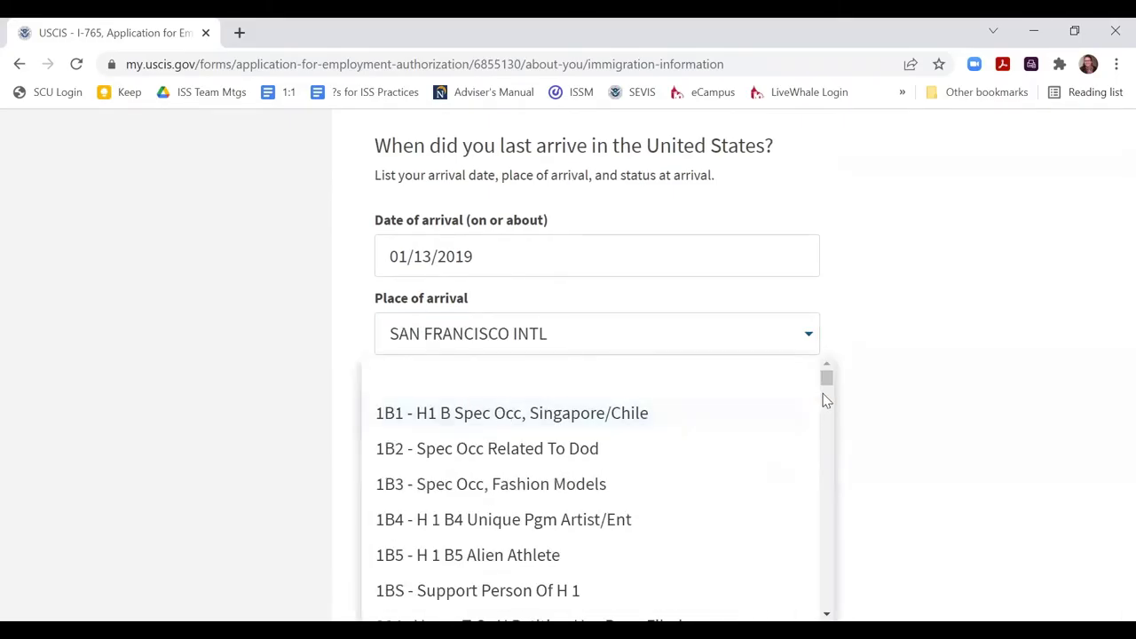
scroll(830, 399, down, 1)
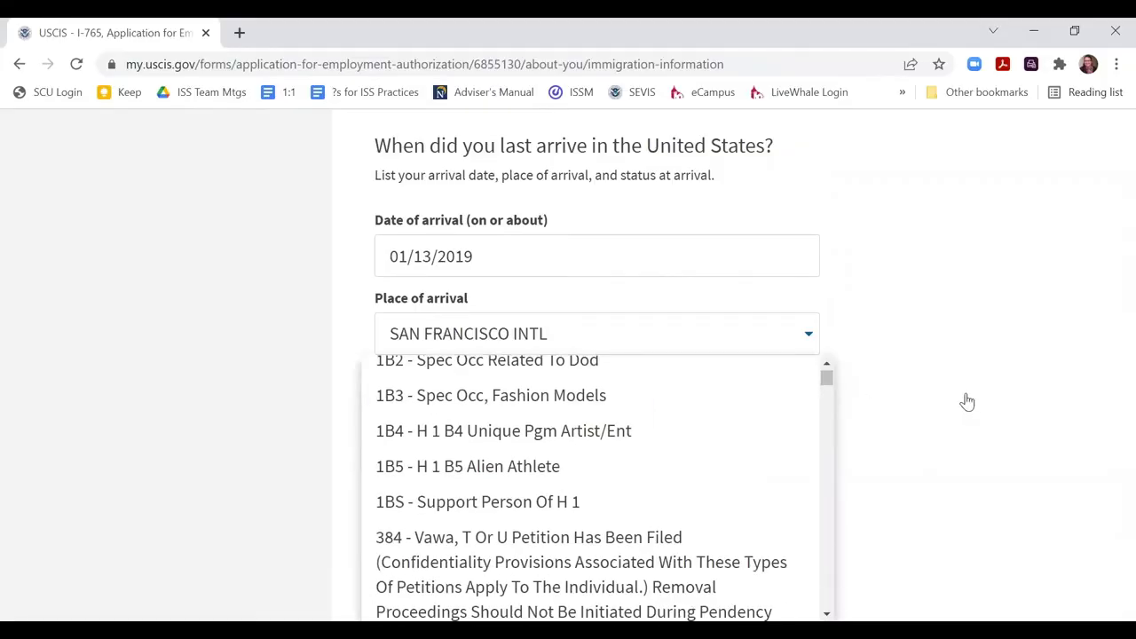
scroll(967, 402, down, 2)
click(657, 152)
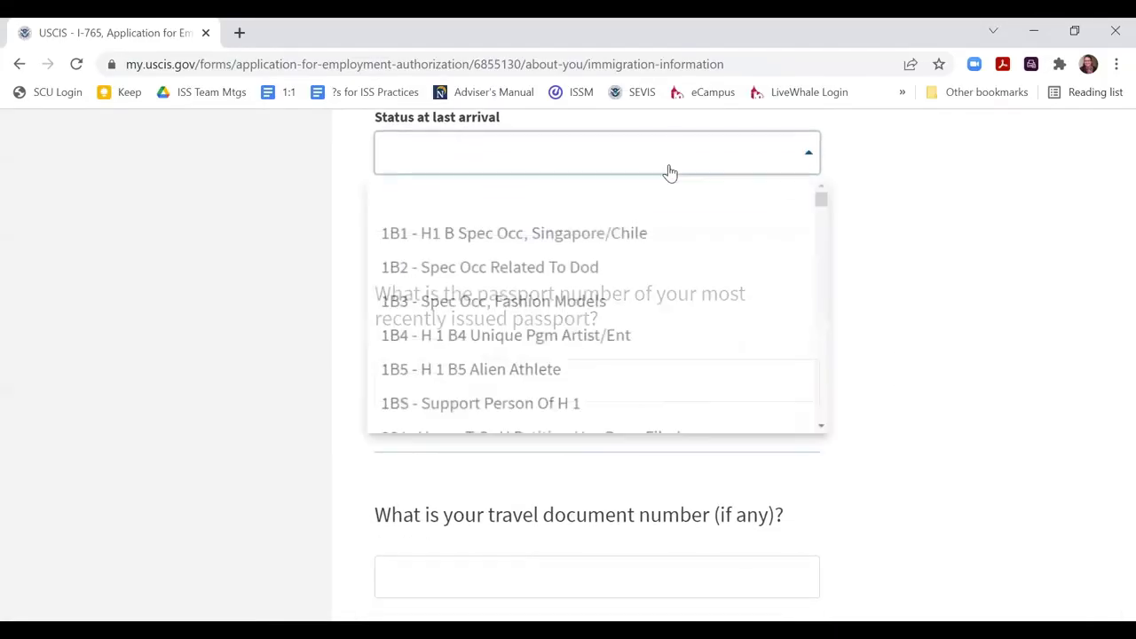
drag(826, 207, 814, 296)
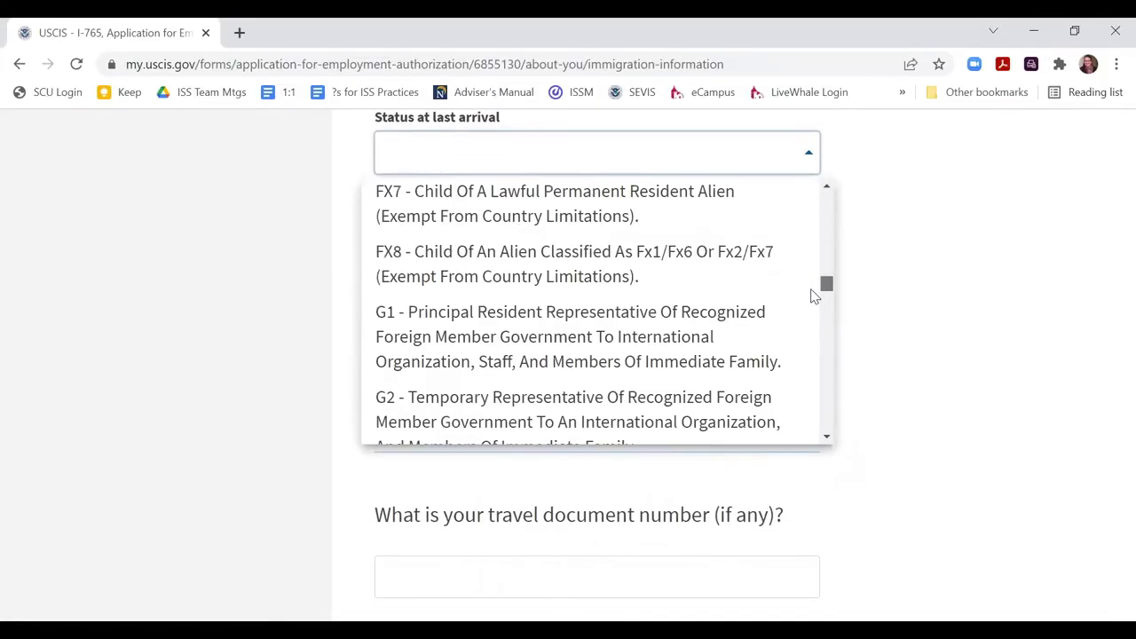
scroll(435, 346, up, 6)
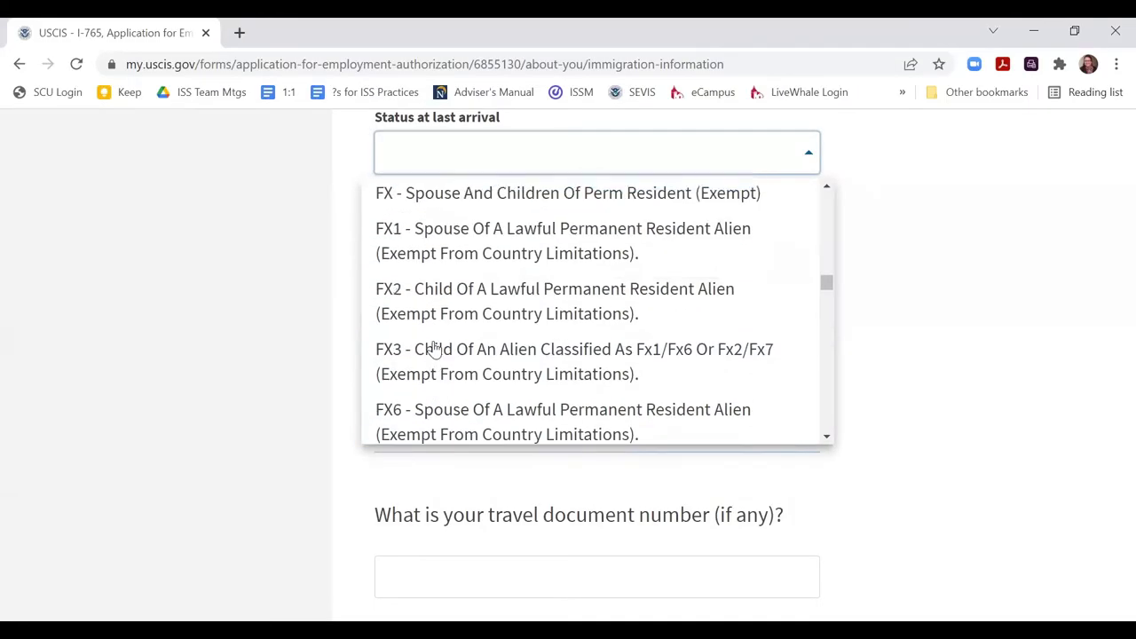
scroll(434, 347, up, 10)
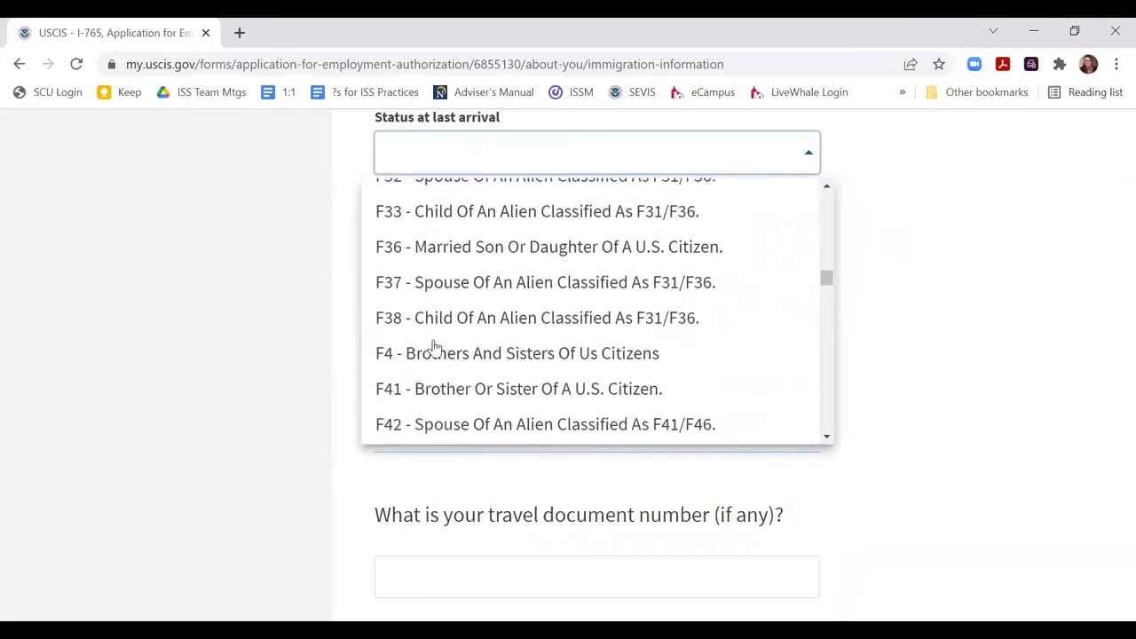
scroll(435, 346, up, 10)
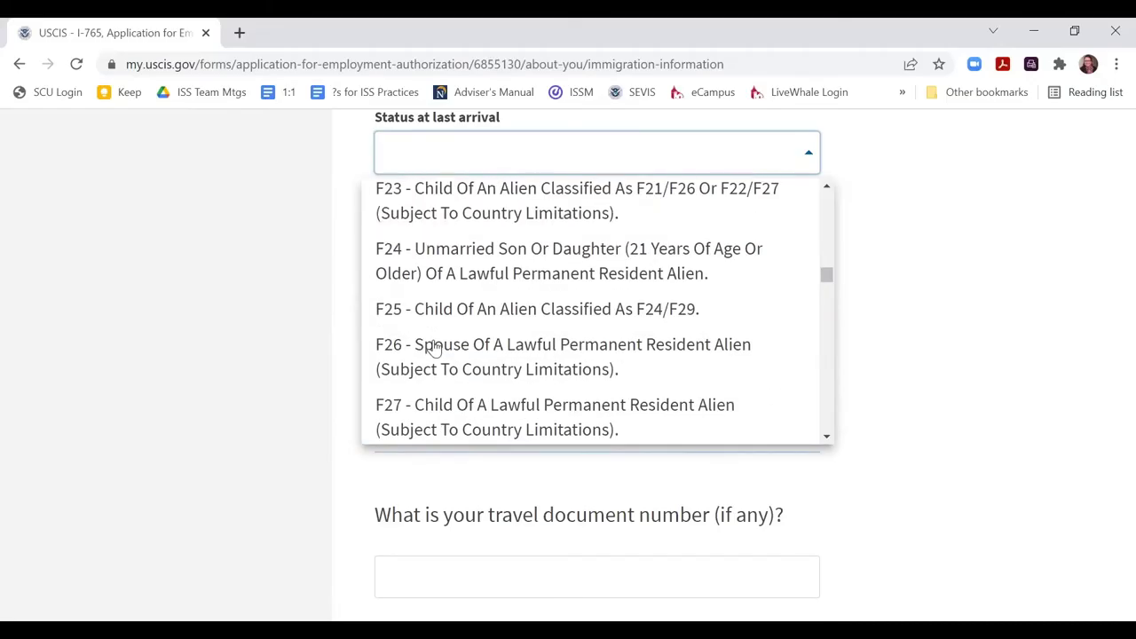
scroll(435, 346, up, 8)
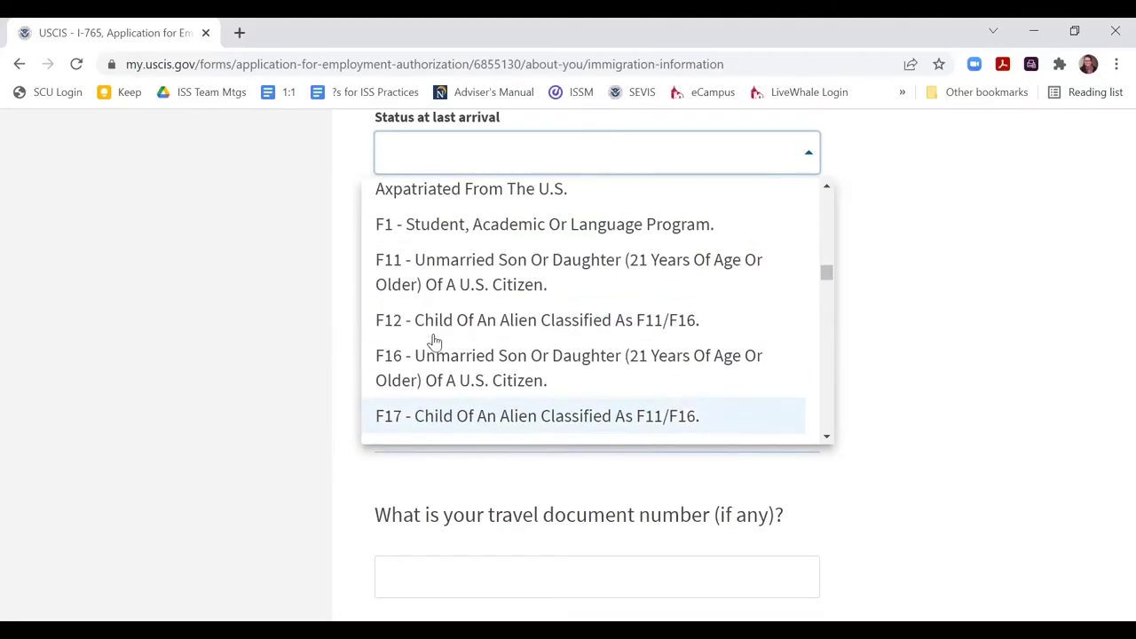
click(434, 338)
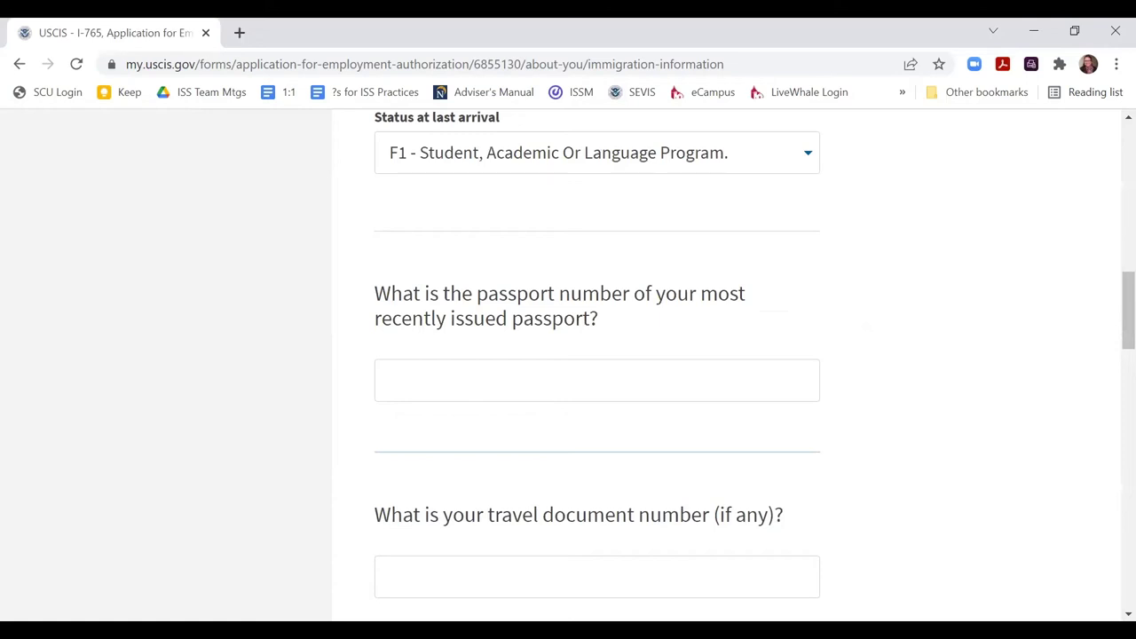
Enter the passport number and a passport expiration date of 01/13/2030.
click(426, 390)
text(P1234567)
scroll(426, 391, down, 1)
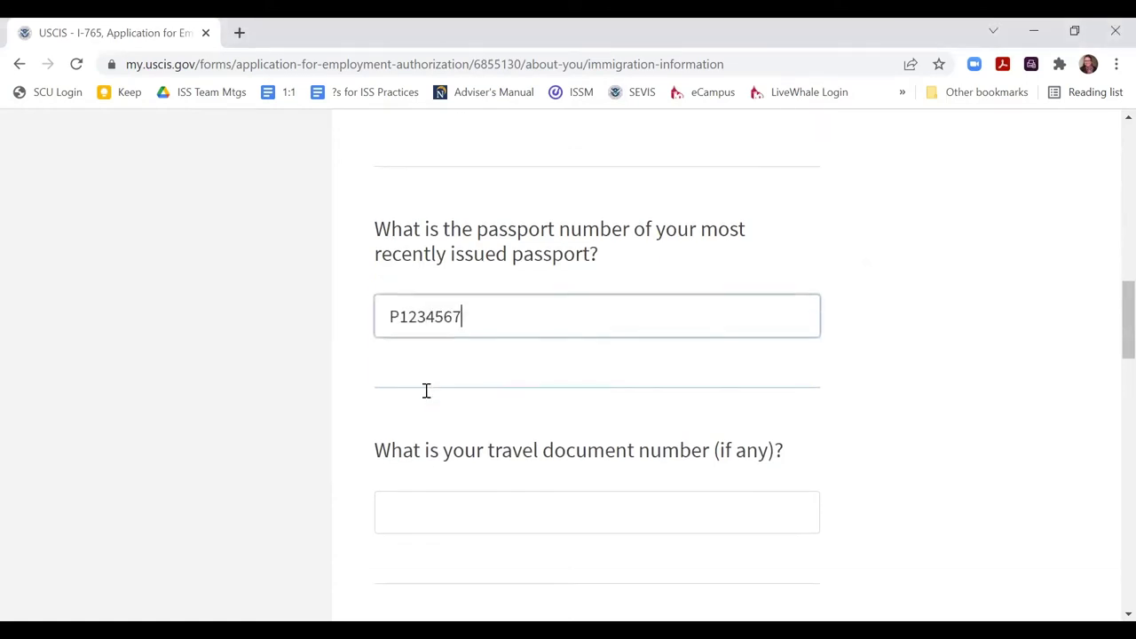
scroll(426, 391, down, 2)
drag(373, 337, 893, 340)
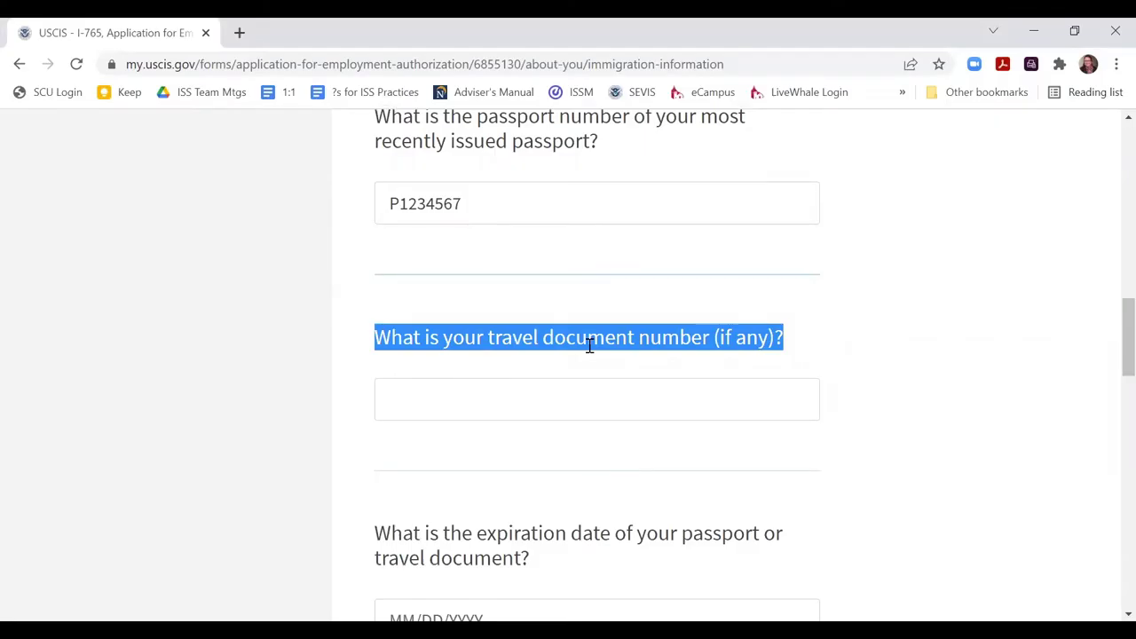
scroll(426, 241, down, 3)
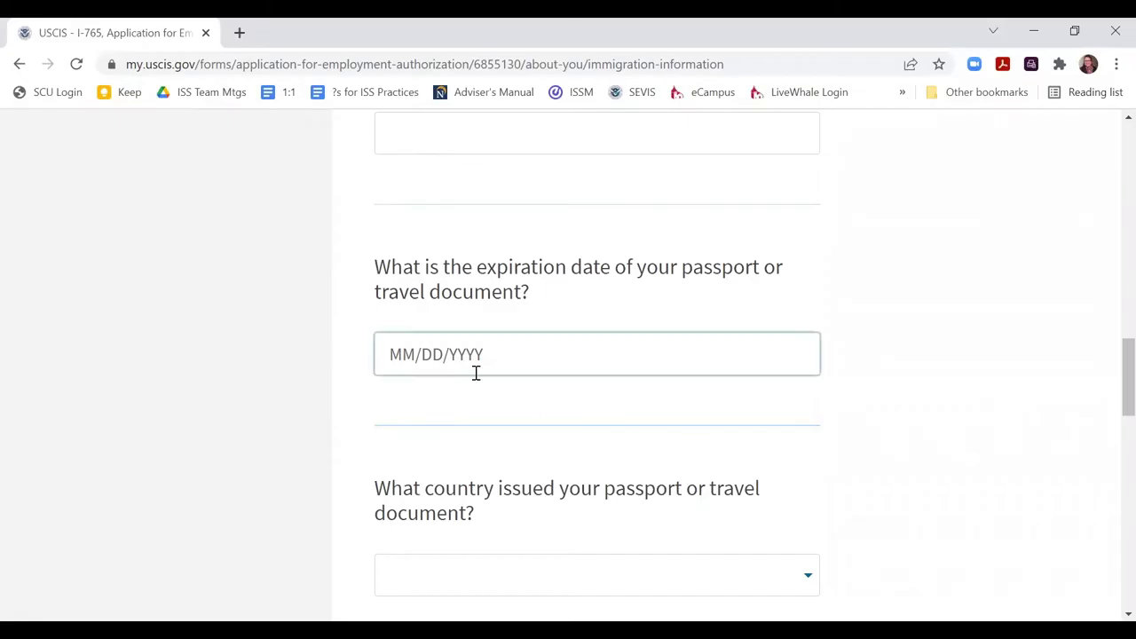
click(412, 355)
text(01/DD/YYYY)
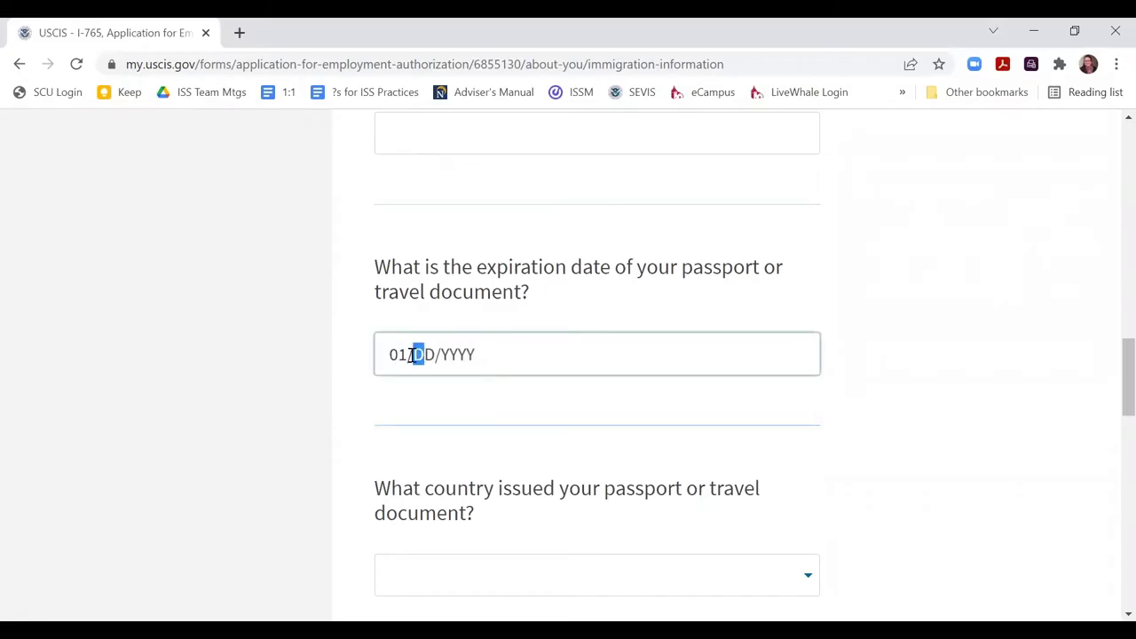
text(13/)
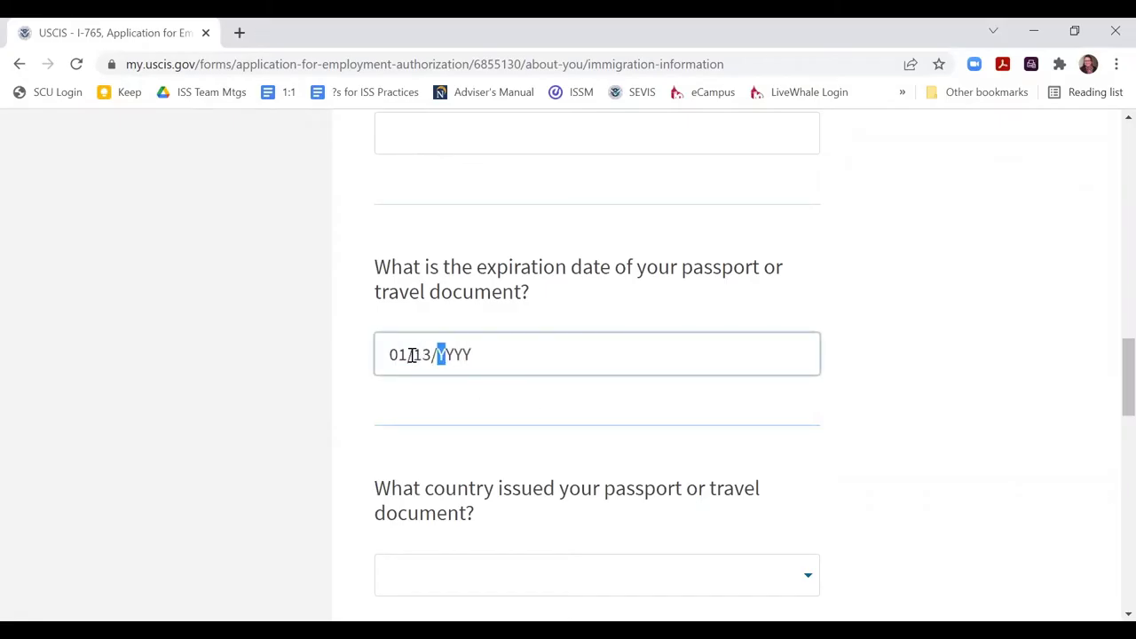
text(2030)
Select Brazil as the passport's issuing country.
scroll(417, 357, down, 3)
click(497, 319)
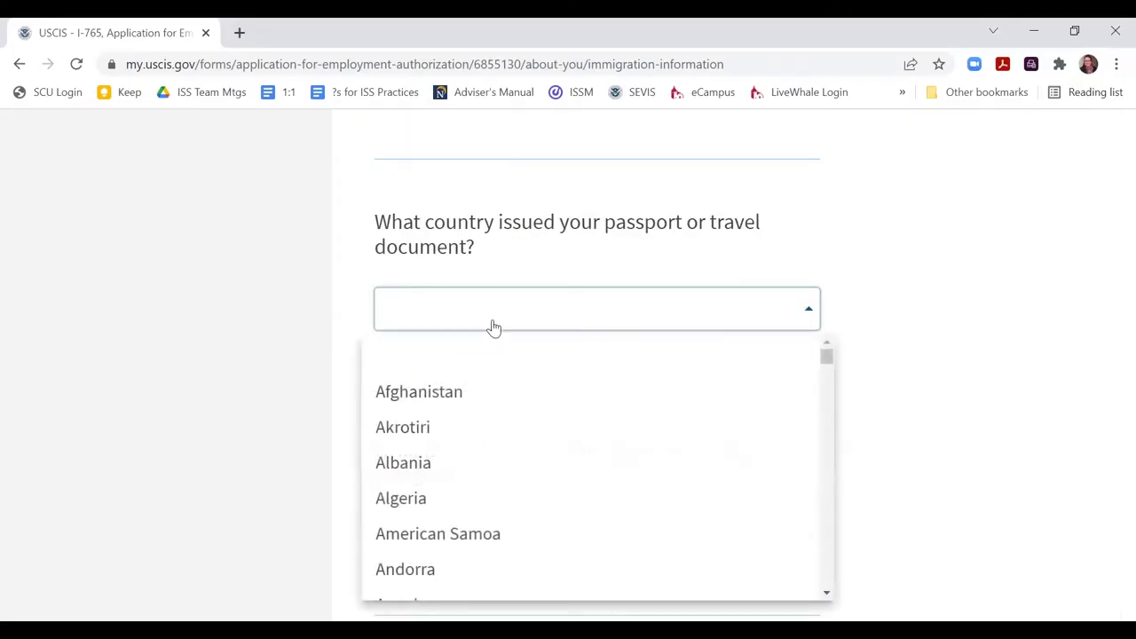
scroll(558, 452, down, 8)
scroll(568, 467, down, 4)
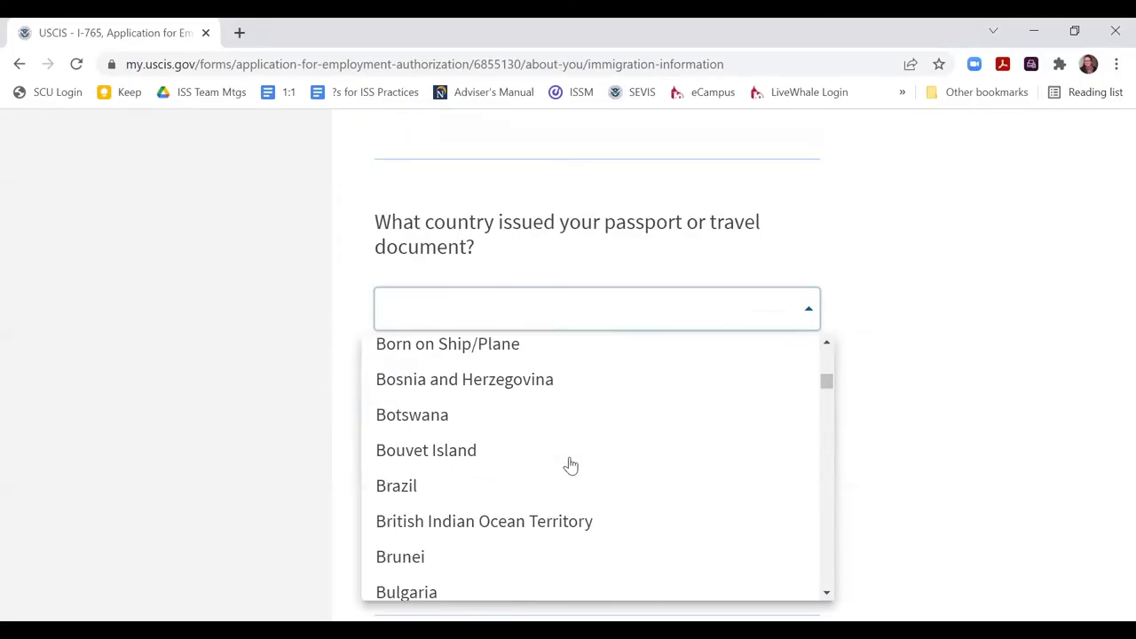
click(408, 411)
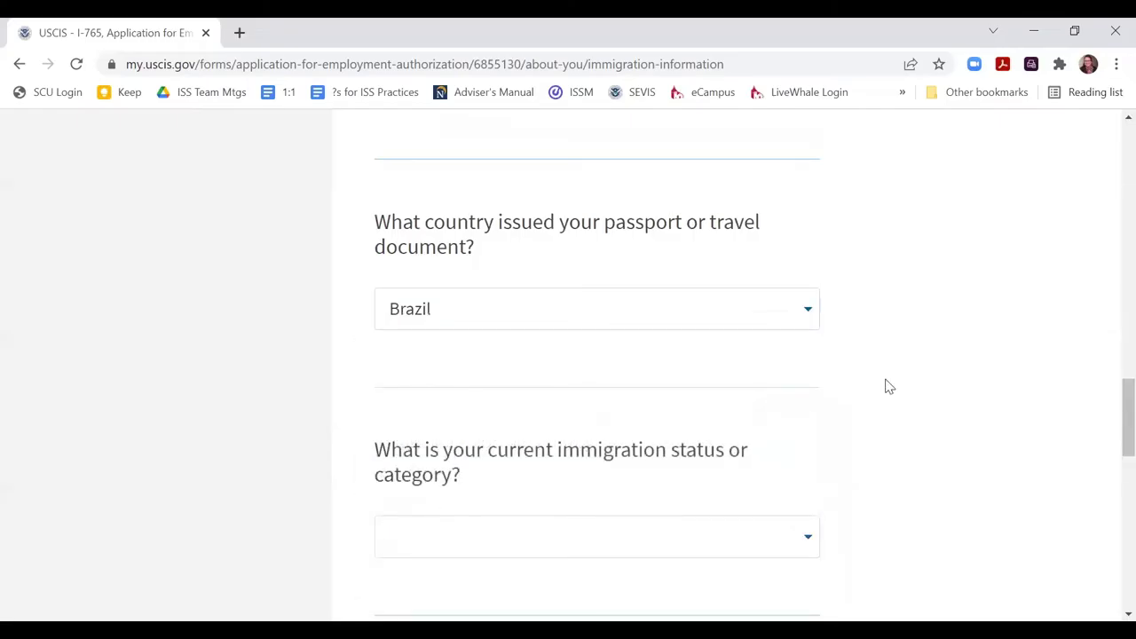
scroll(888, 385, down, 2)
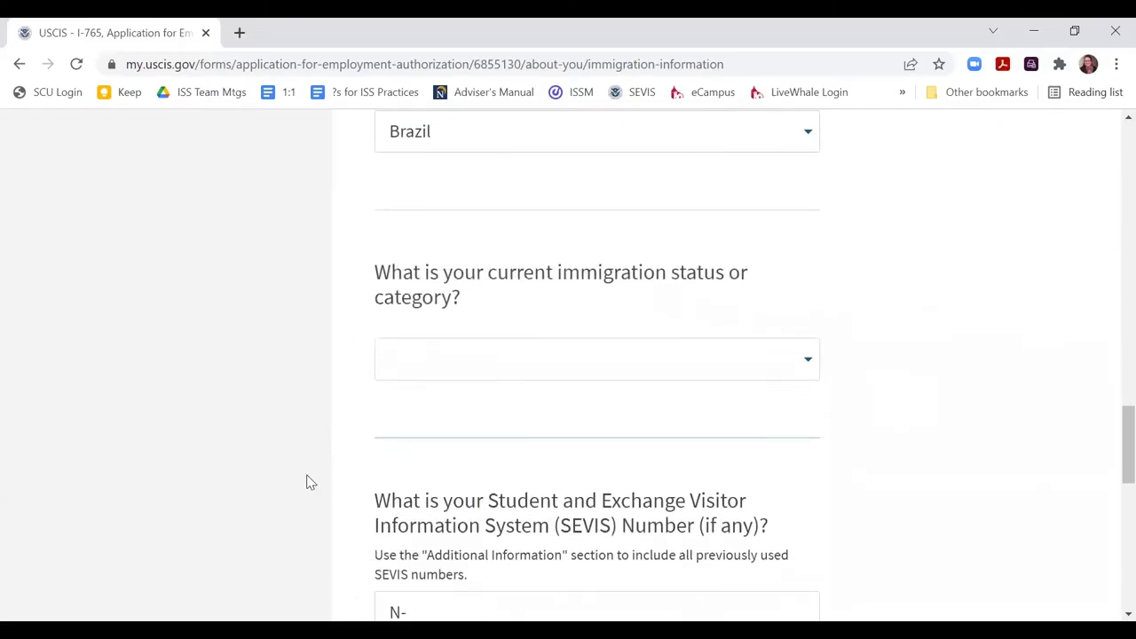
Select F1 - Student, Academic Or Language Program as the current immigration status.
scroll(488, 408, down, 1)
click(506, 279)
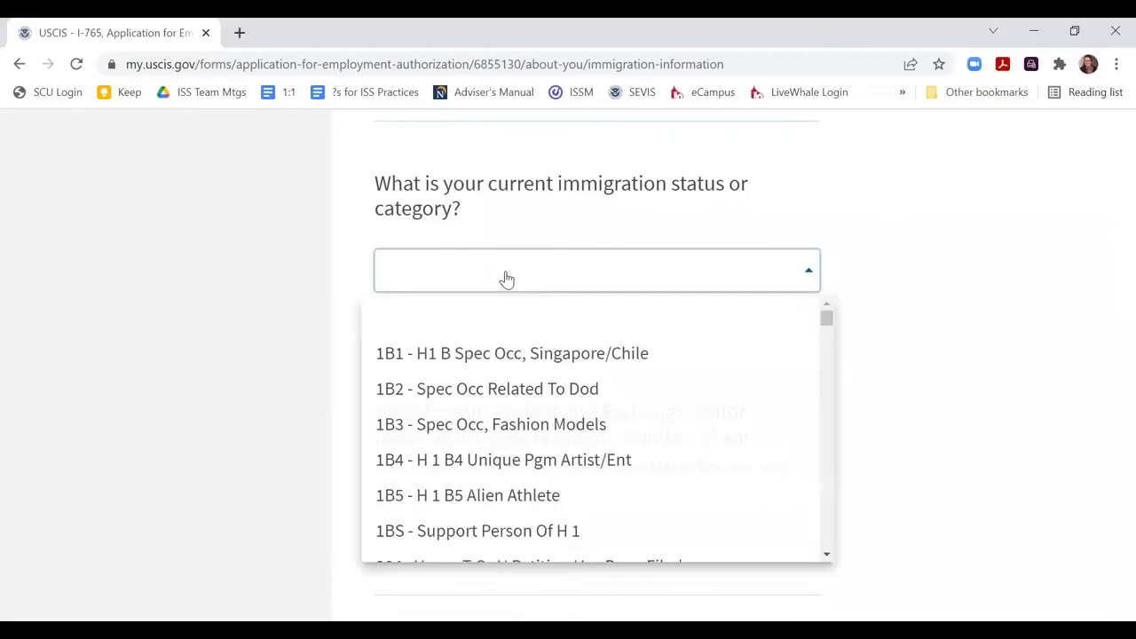
scroll(828, 374, down, 5)
scroll(811, 479, down, 20)
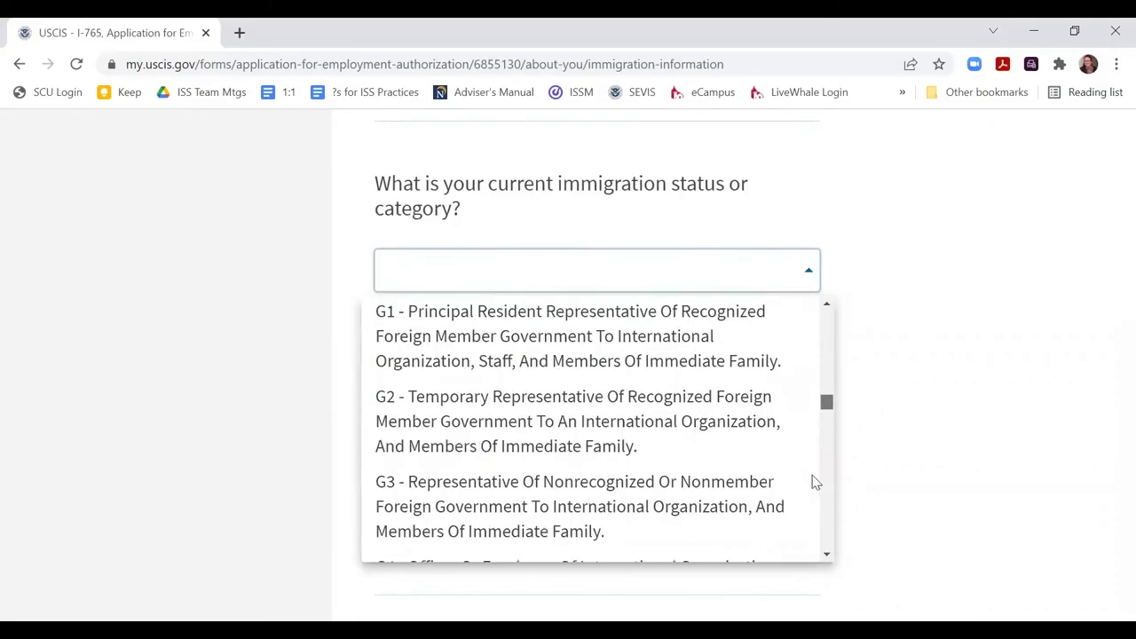
scroll(801, 453, up, 10)
scroll(798, 417, up, 10)
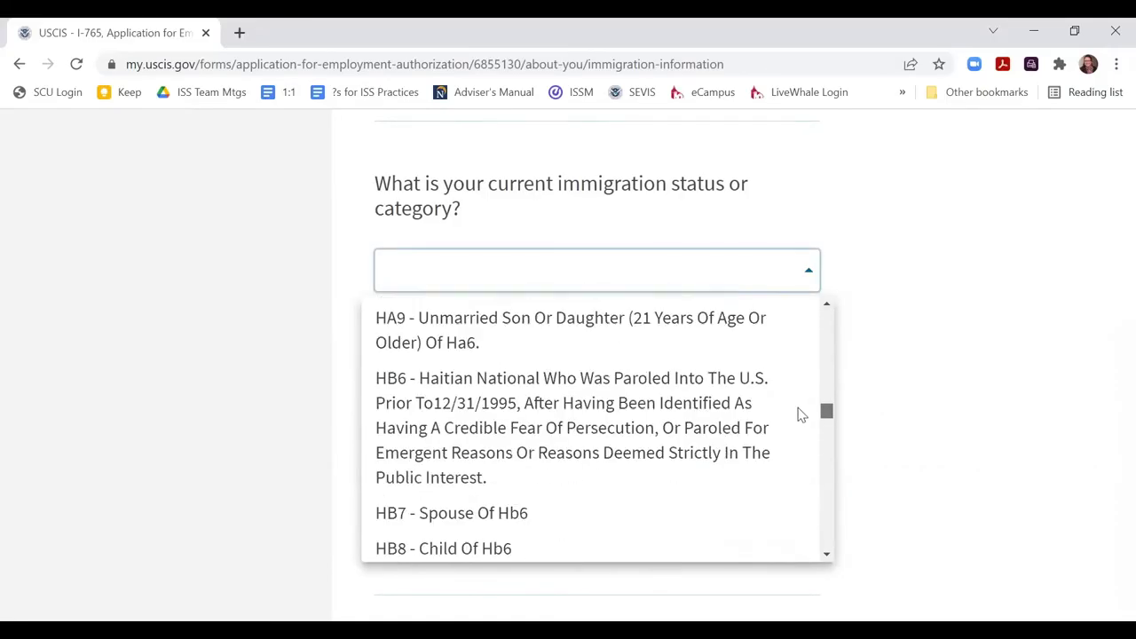
scroll(563, 440, up, 8)
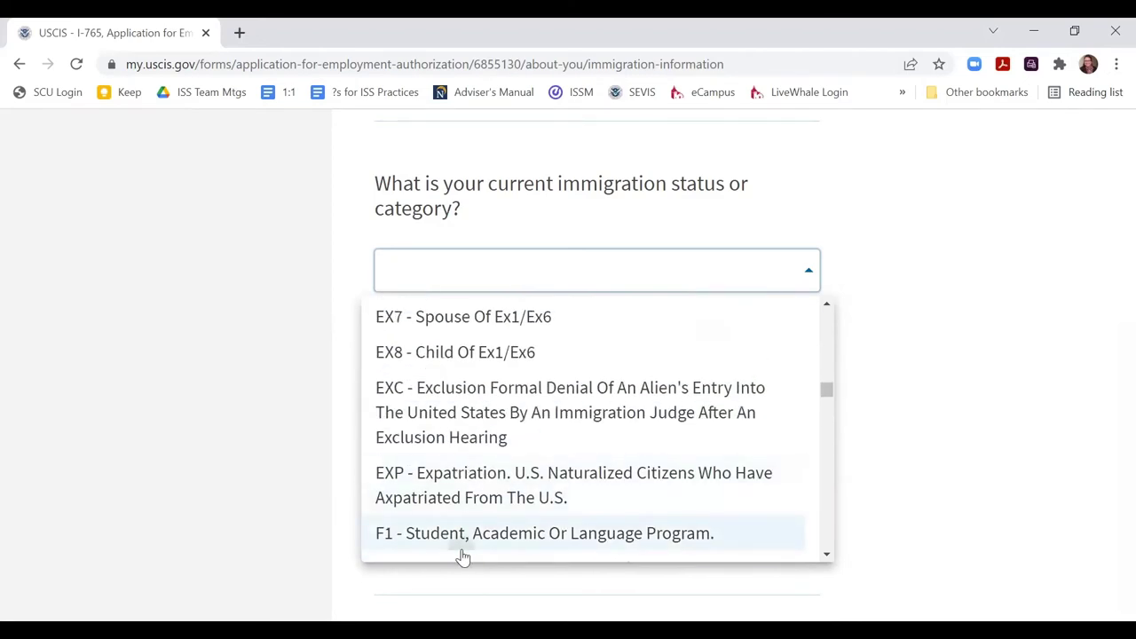
click(459, 540)
Paste the SEVIS number and highlight the note about previously used SEVIS numbers.
scroll(770, 382, down, 3)
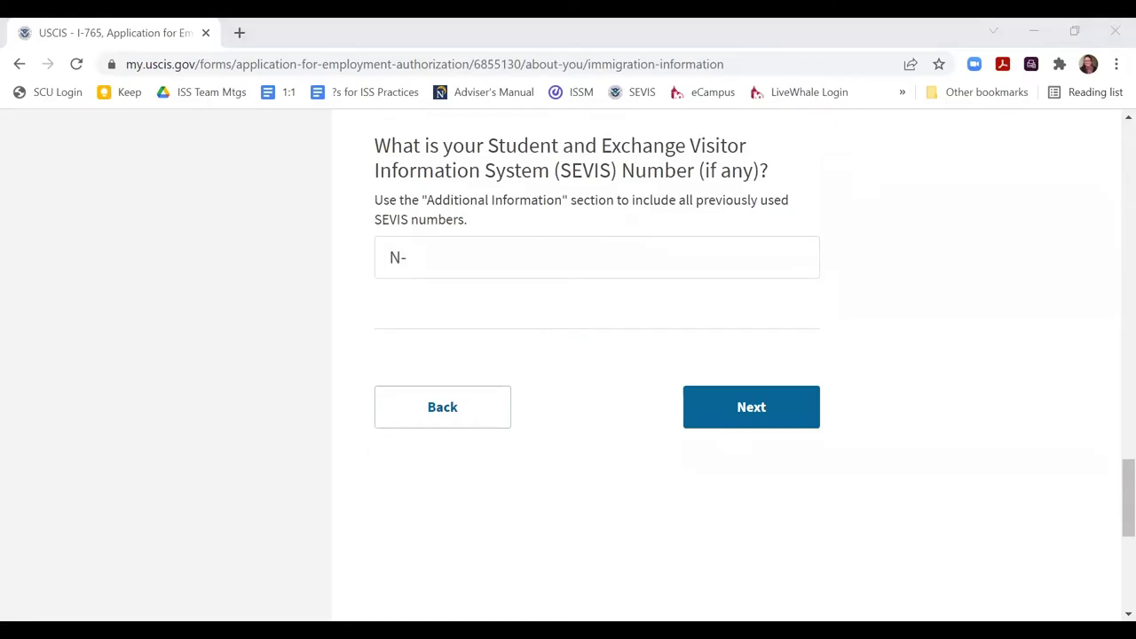
click(459, 252)
key(ctrl+v)
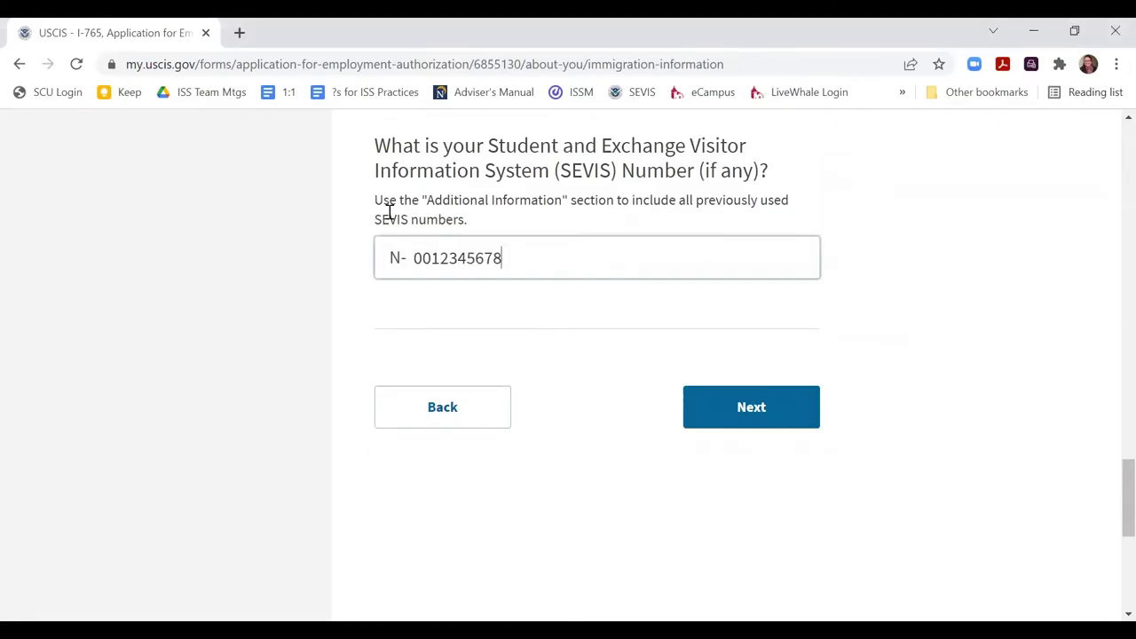
drag(379, 200, 559, 236)
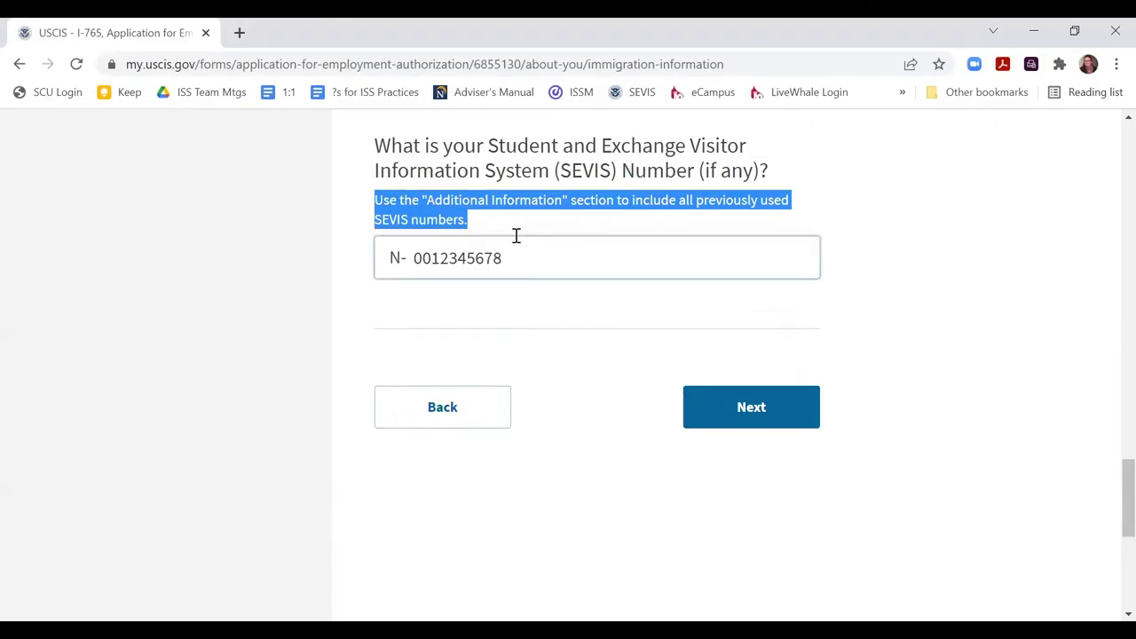
On the other information page, answer No to having an A-Number or USCIS Online Account Number.
click(725, 414)
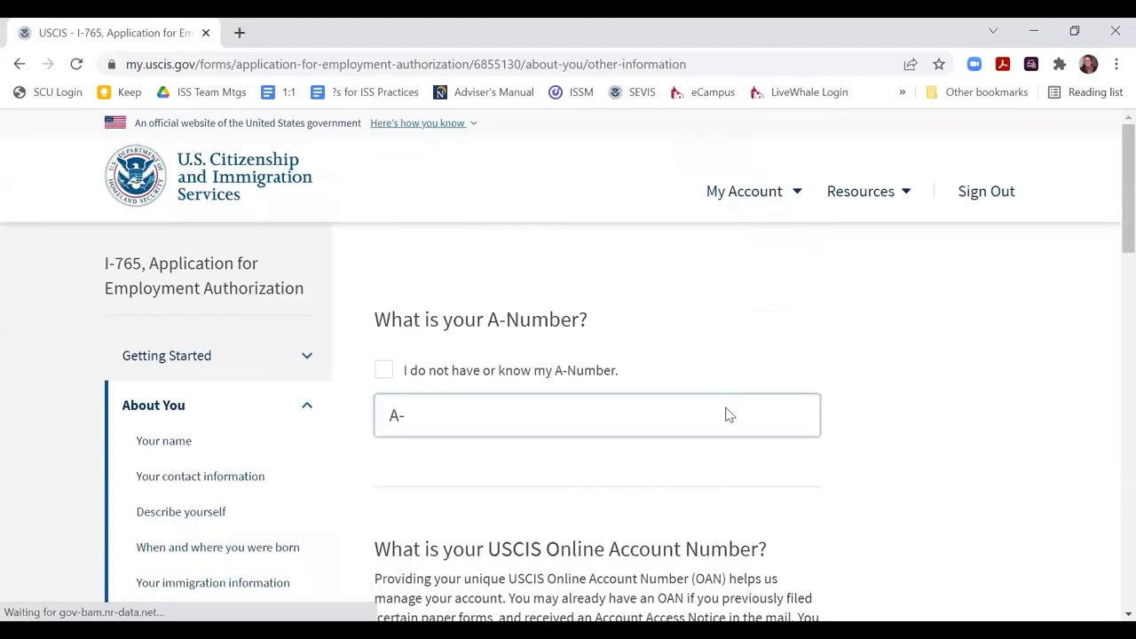
click(383, 371)
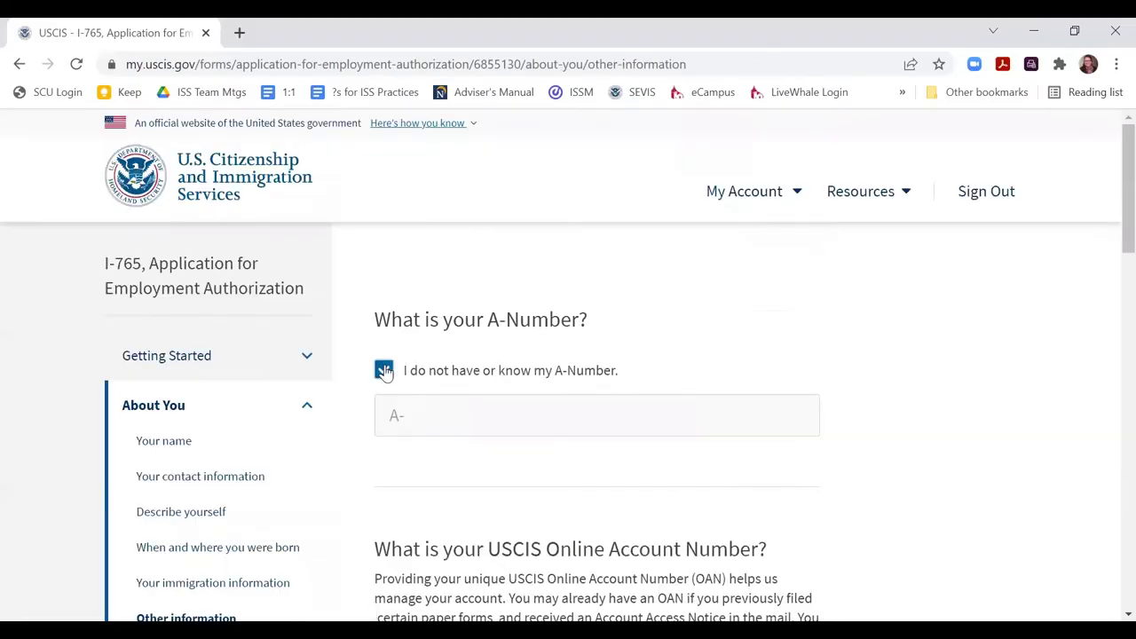
scroll(384, 371, down, 3)
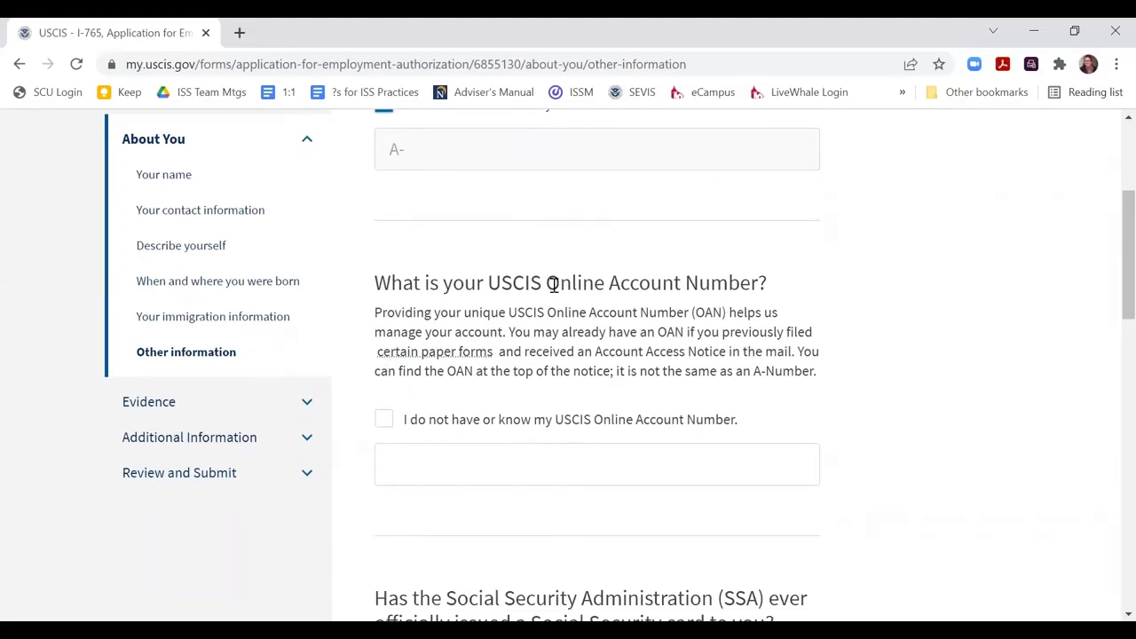
scroll(553, 284, down, 1)
click(383, 328)
scroll(389, 338, down, 1)
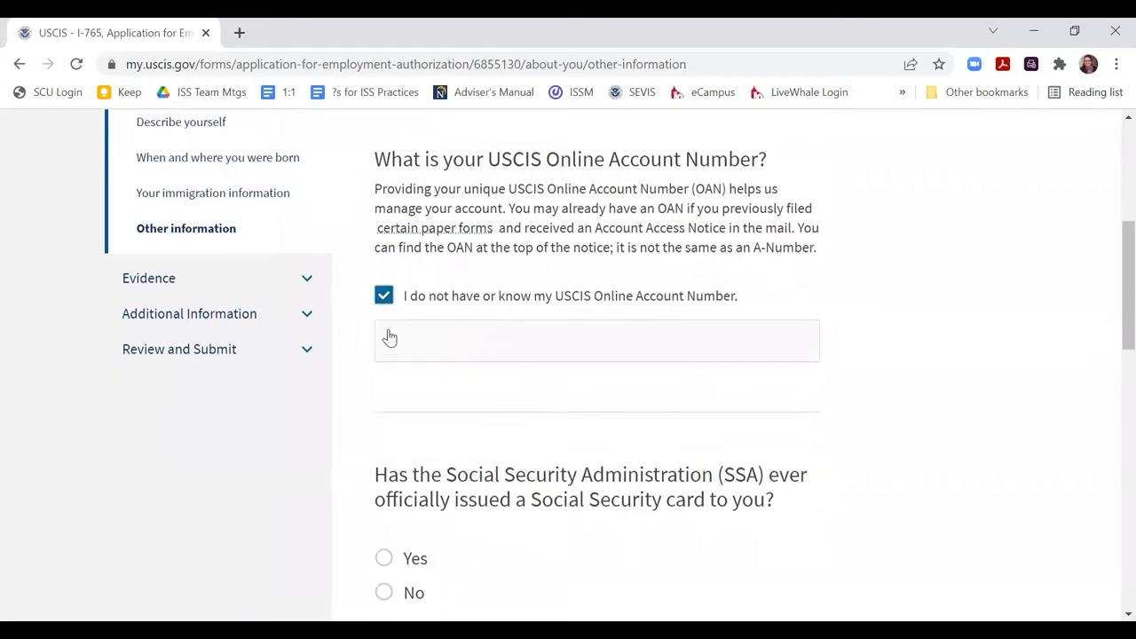
scroll(388, 337, down, 4)
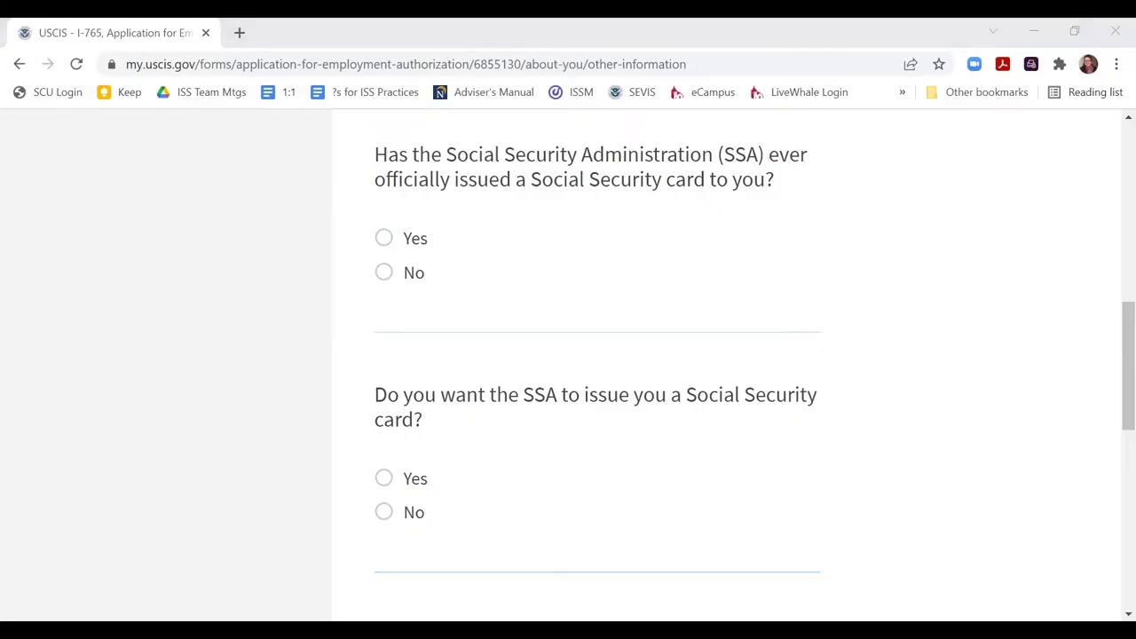
Report a previously issued Social Security card with its number, decline a new card, and continue.
click(383, 238)
click(518, 456)
text(123-45-6789)
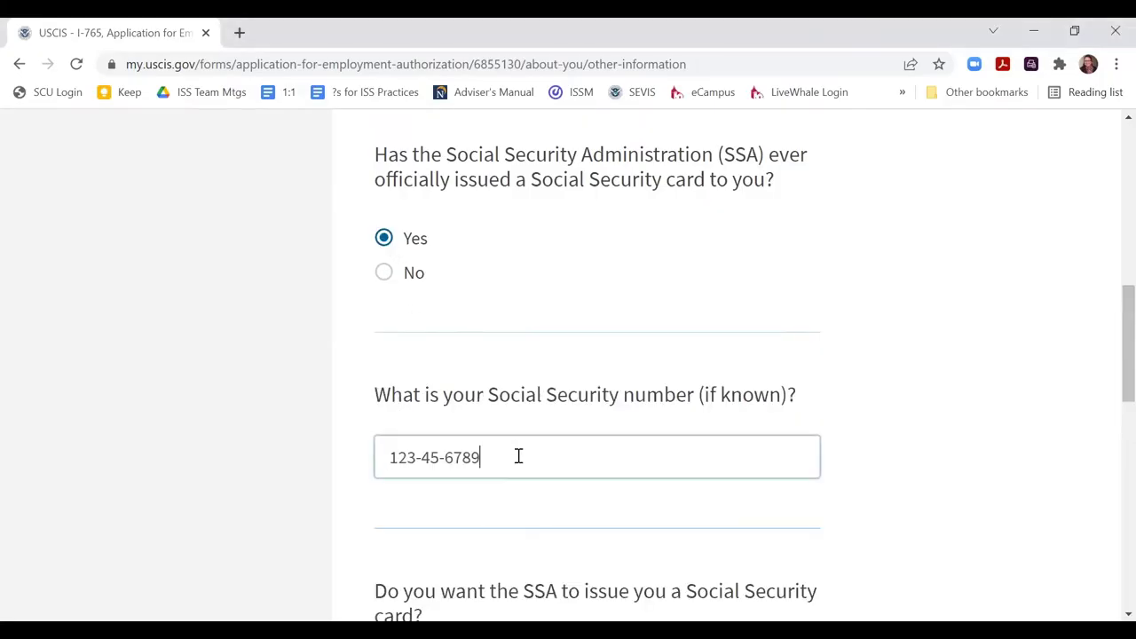
scroll(519, 457, down, 3)
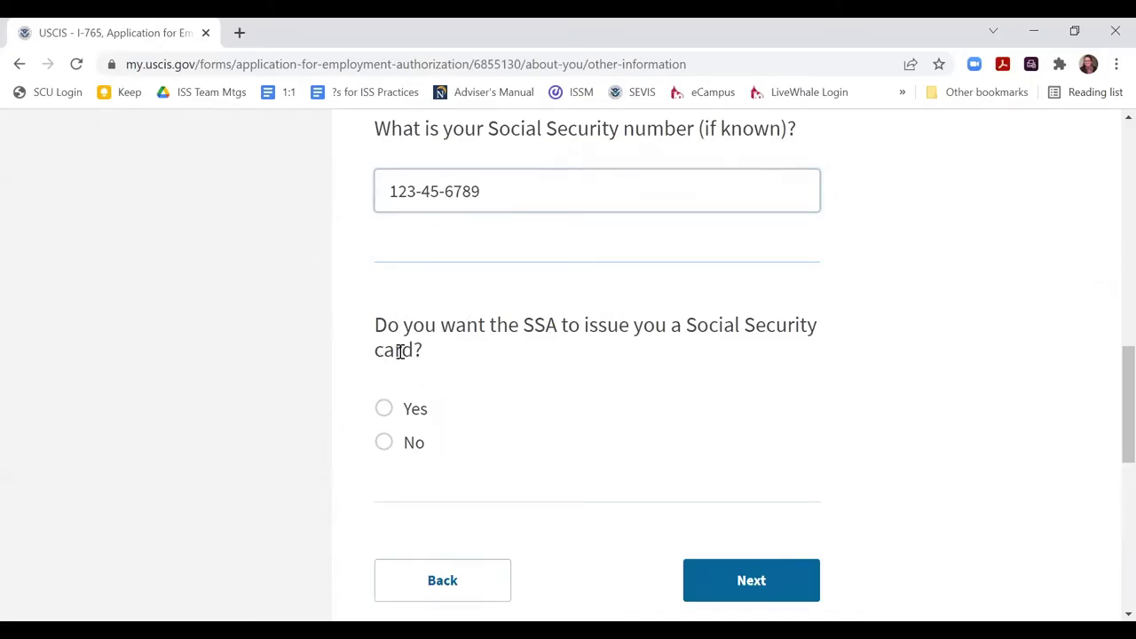
drag(450, 355, 380, 325)
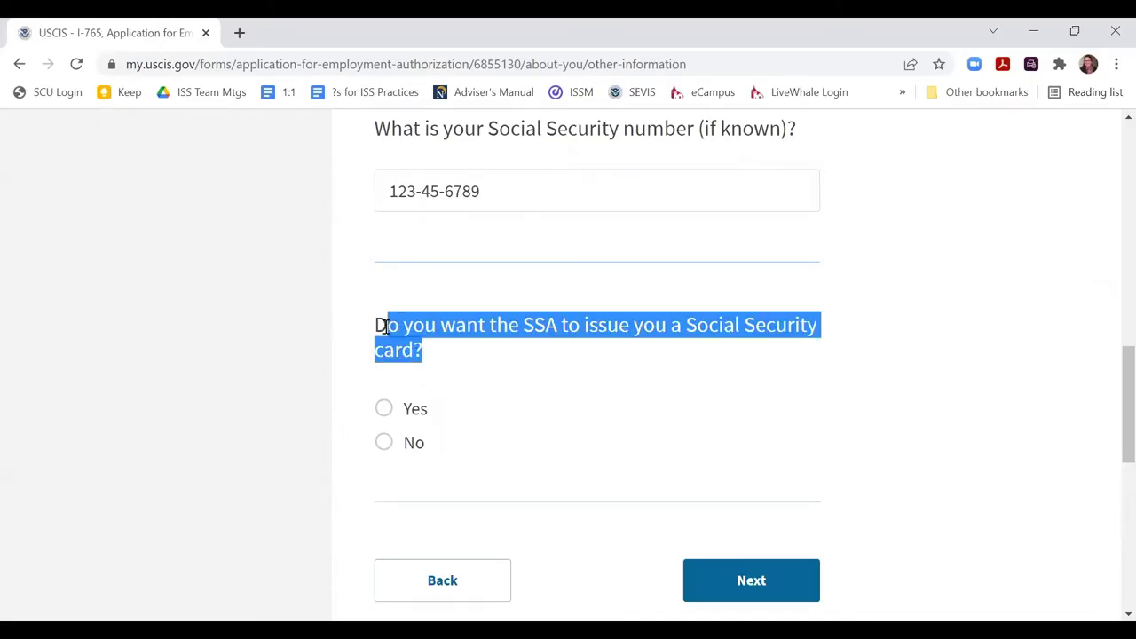
click(380, 449)
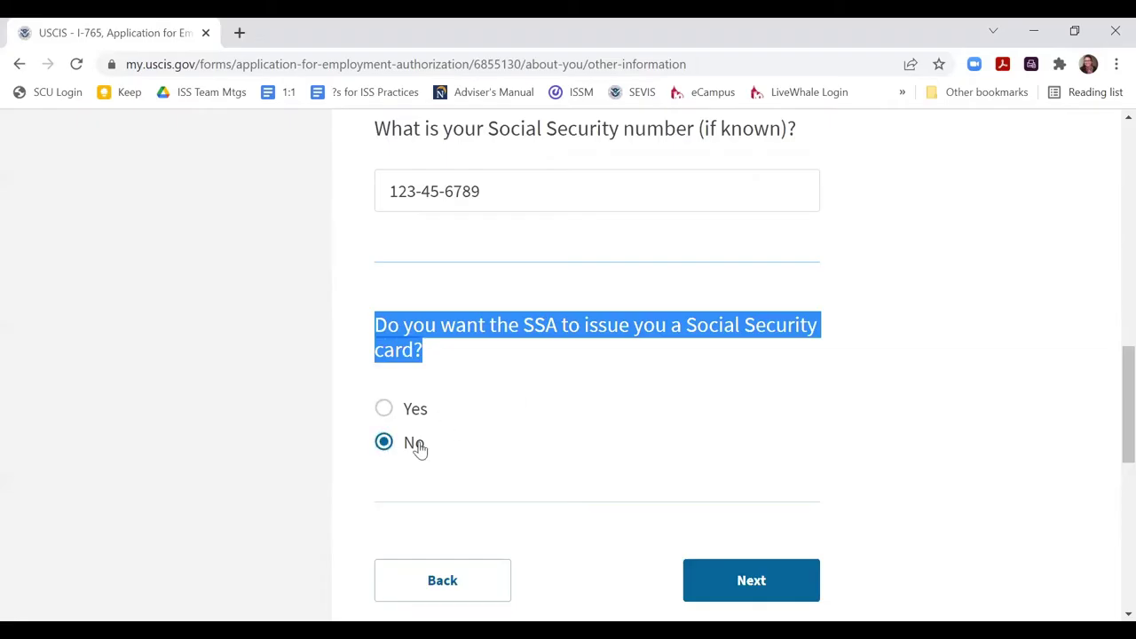
click(778, 589)
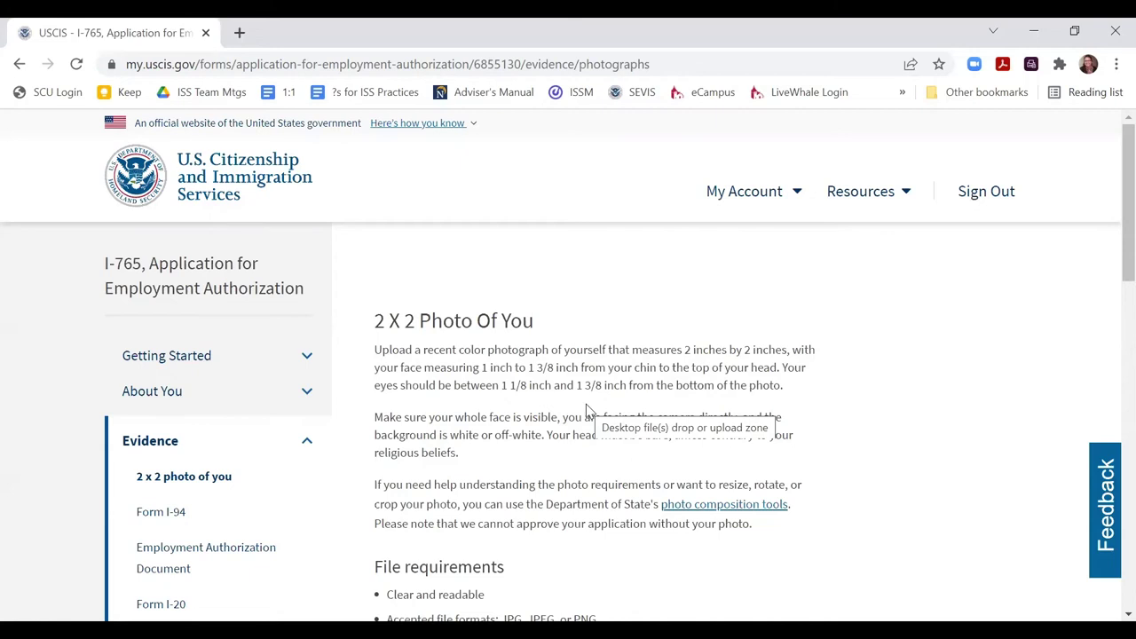
Upload Photo.PNG as the 2 x 2 passport-style photo.
scroll(585, 408, down, 2)
scroll(586, 407, down, 1)
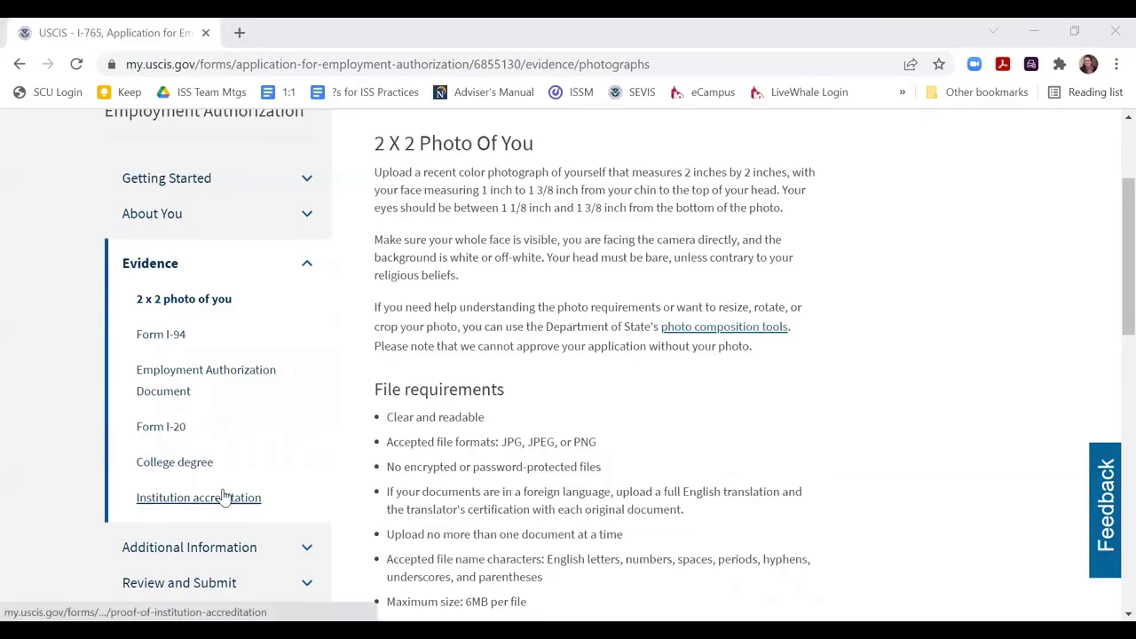
scroll(718, 346, down, 3)
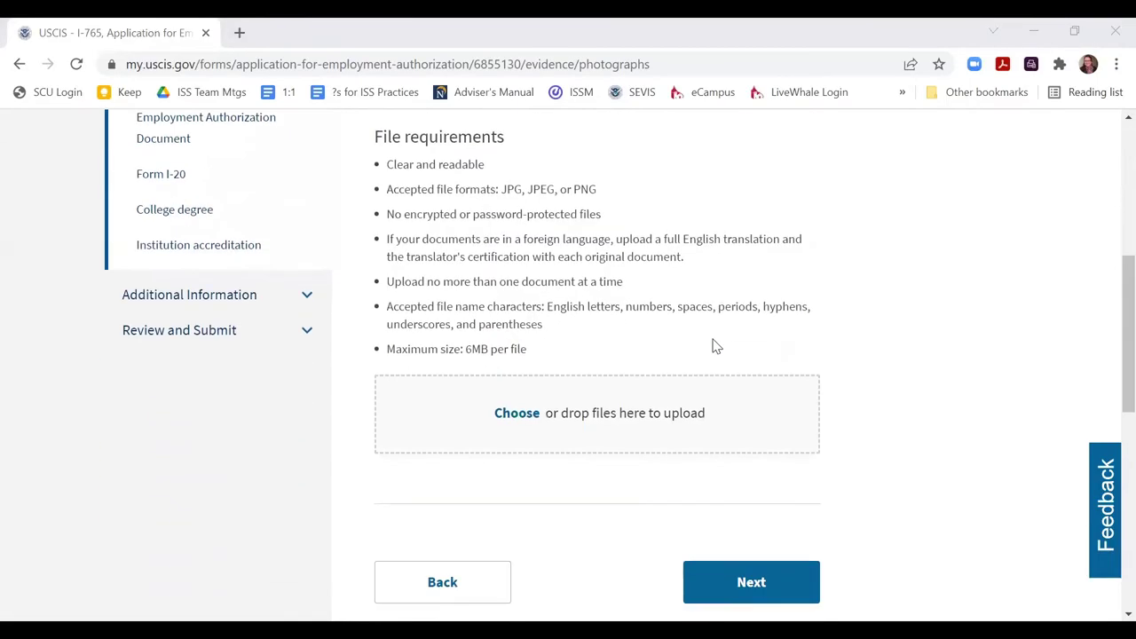
click(520, 401)
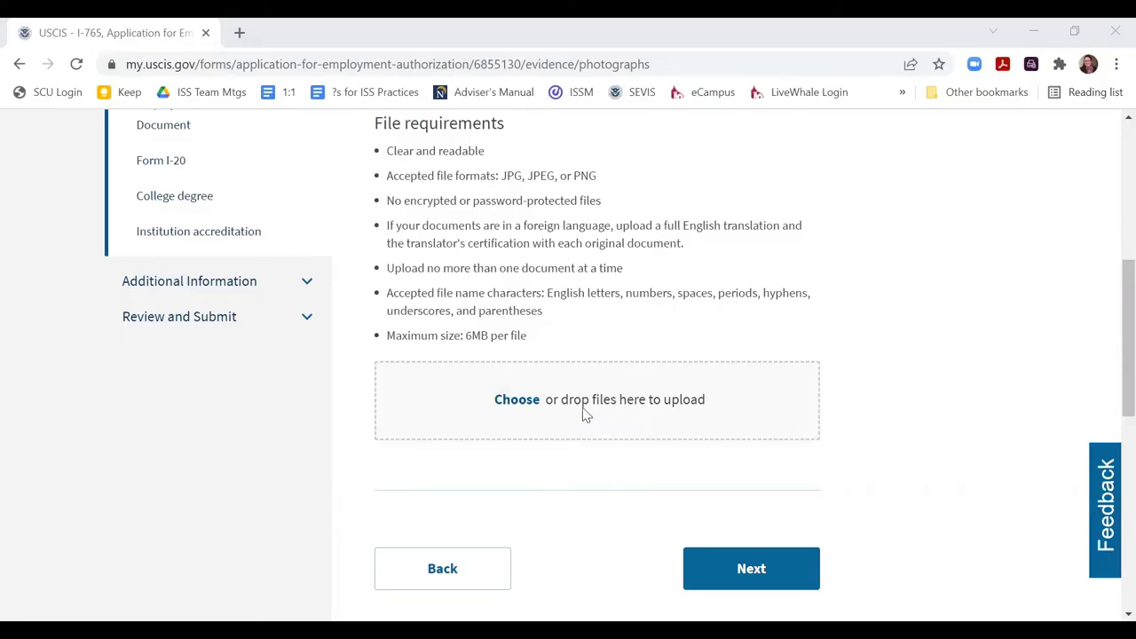
scroll(583, 408, up, 3)
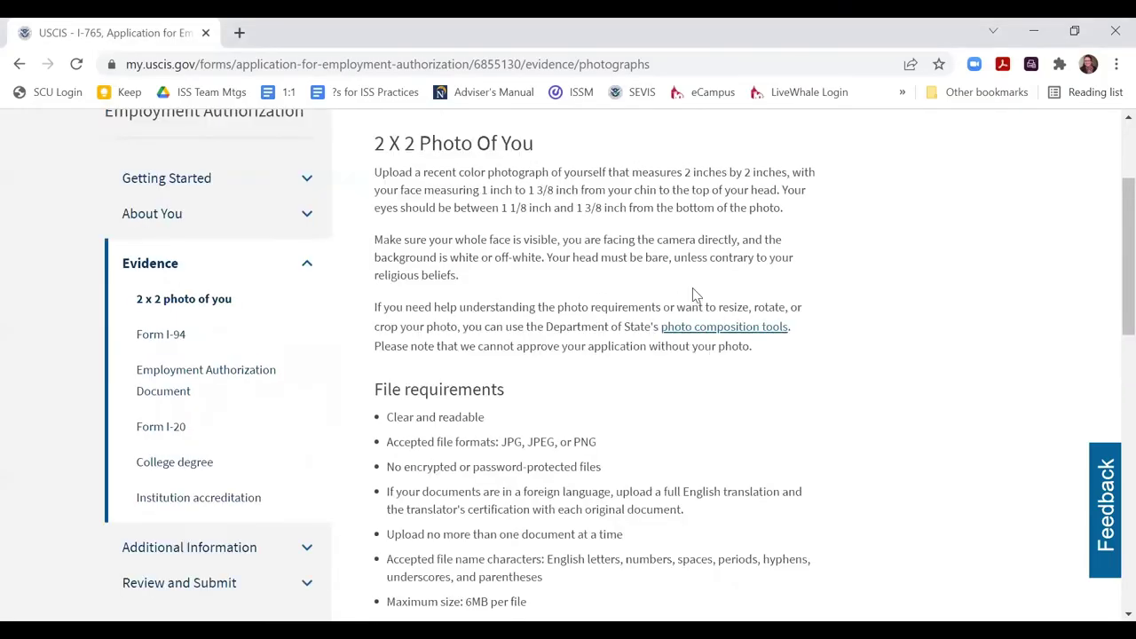
click(743, 336)
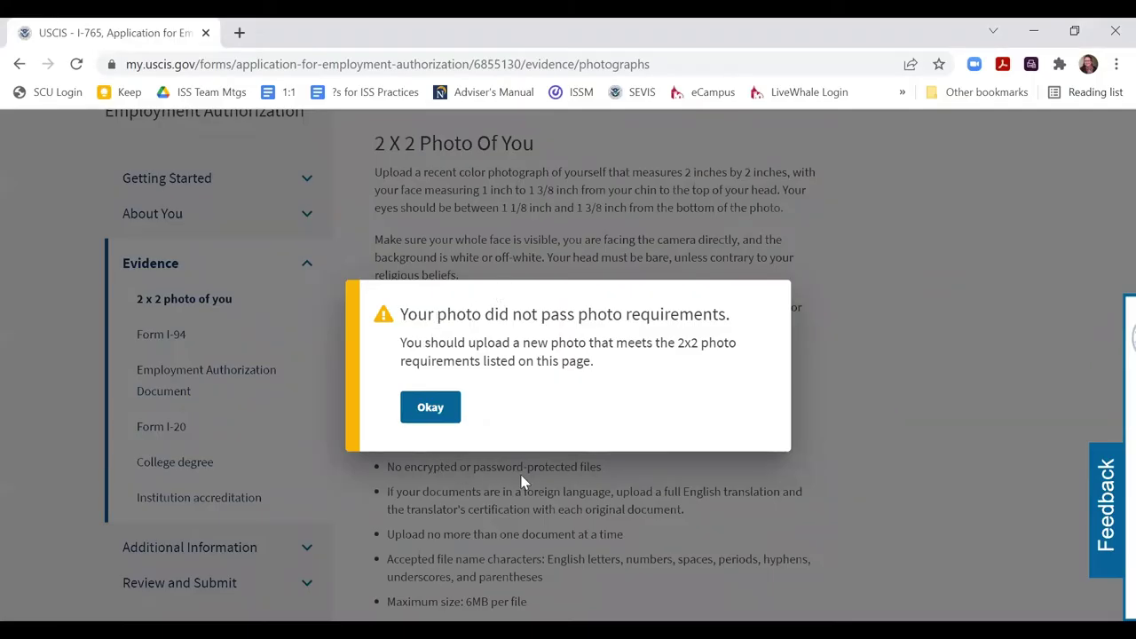
Dismiss the failed photo-requirements warning and continue to the I-94 evidence page.
click(424, 414)
scroll(453, 404, down, 5)
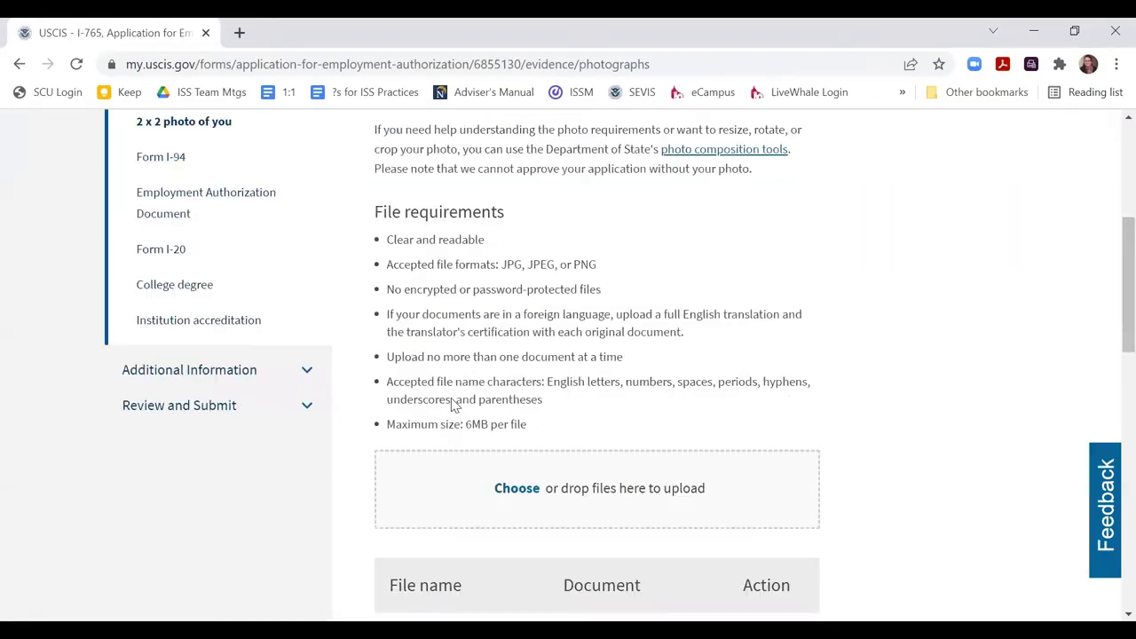
scroll(453, 404, down, 1)
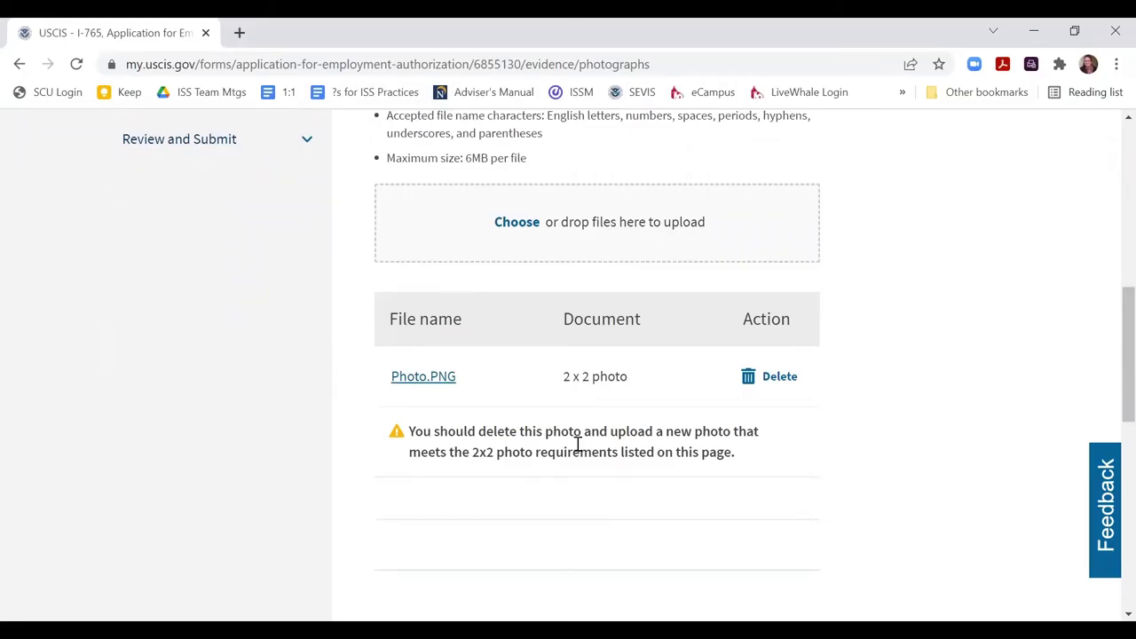
scroll(577, 444, up, 3)
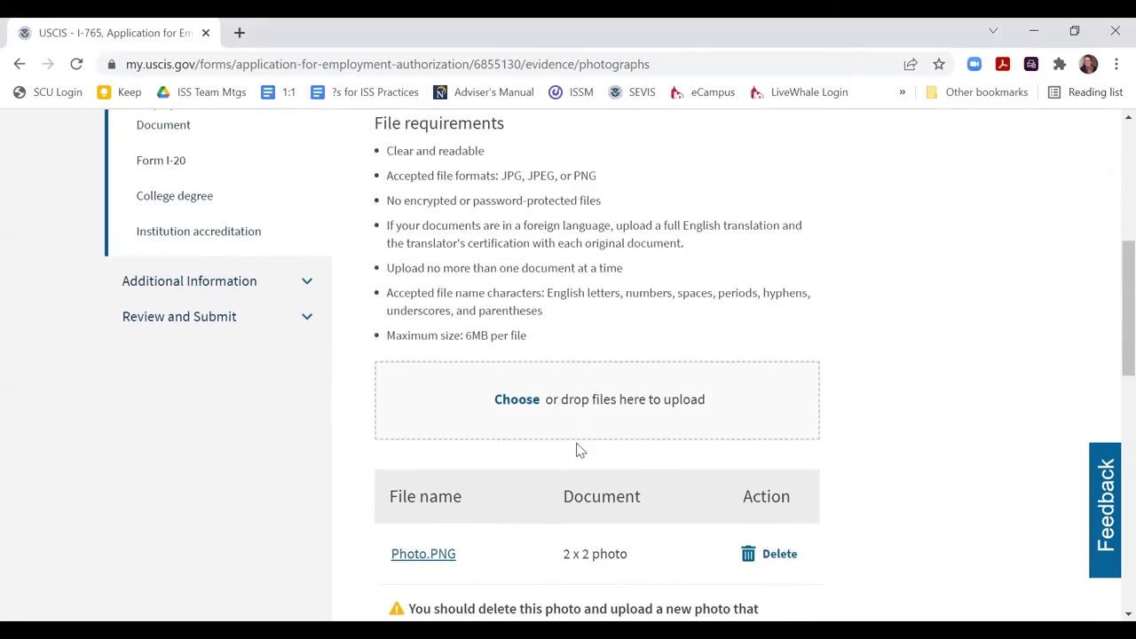
scroll(577, 450, up, 1)
scroll(621, 452, down, 5)
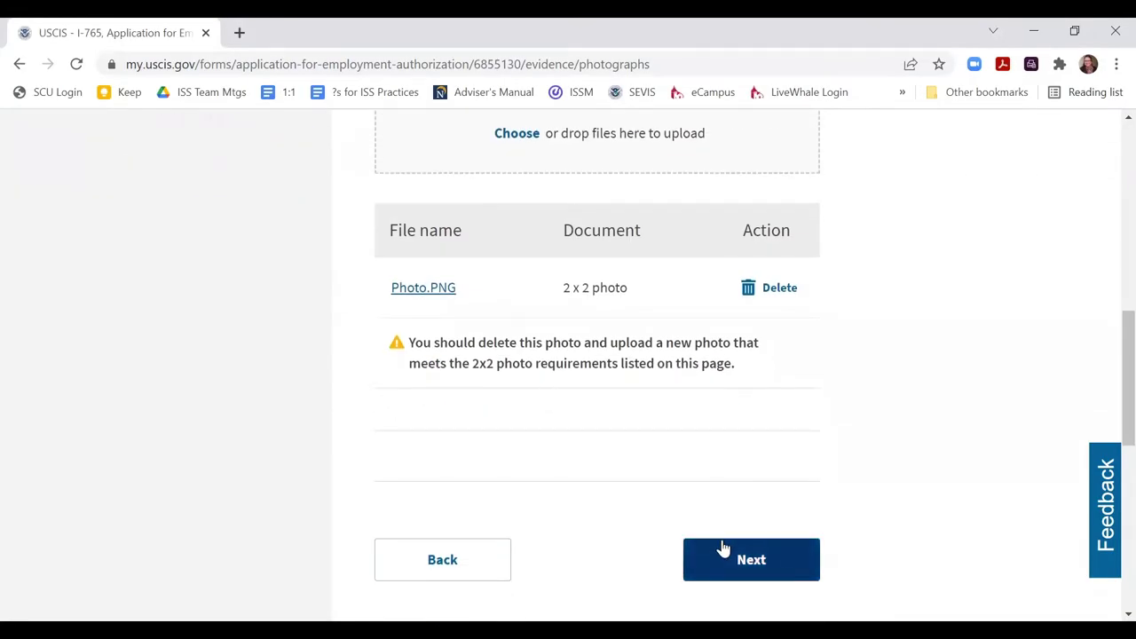
scroll(723, 543, up, 2)
scroll(723, 541, up, 2)
scroll(624, 503, down, 4)
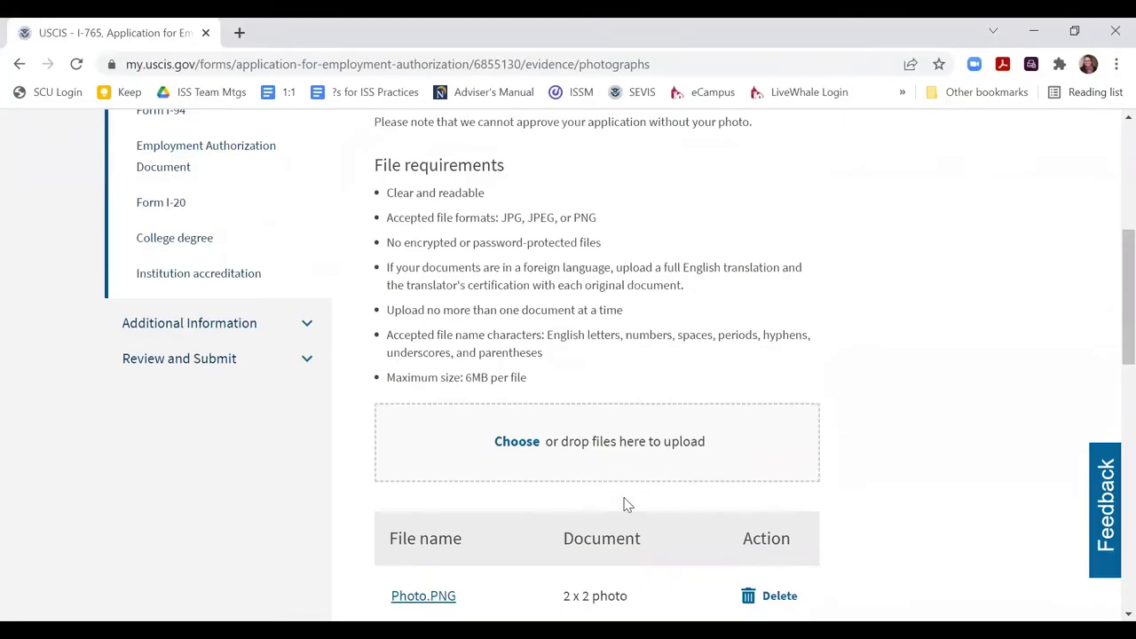
click(751, 550)
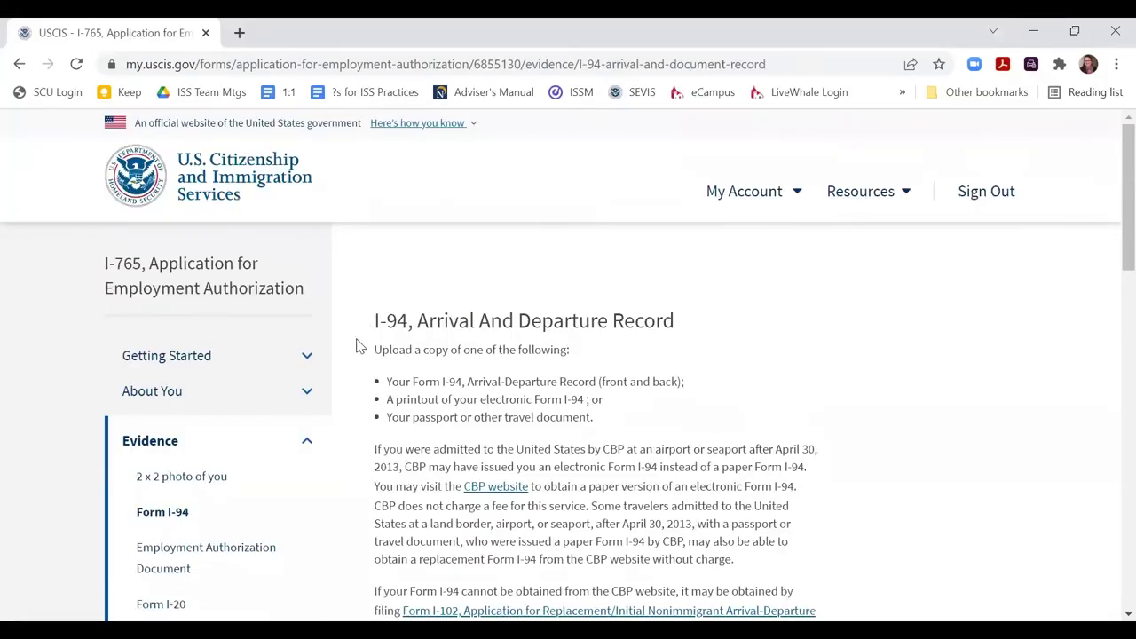
Attach I-94.pdf with document type 'Form I-94' and continue to the government ID page.
scroll(546, 487, down, 4)
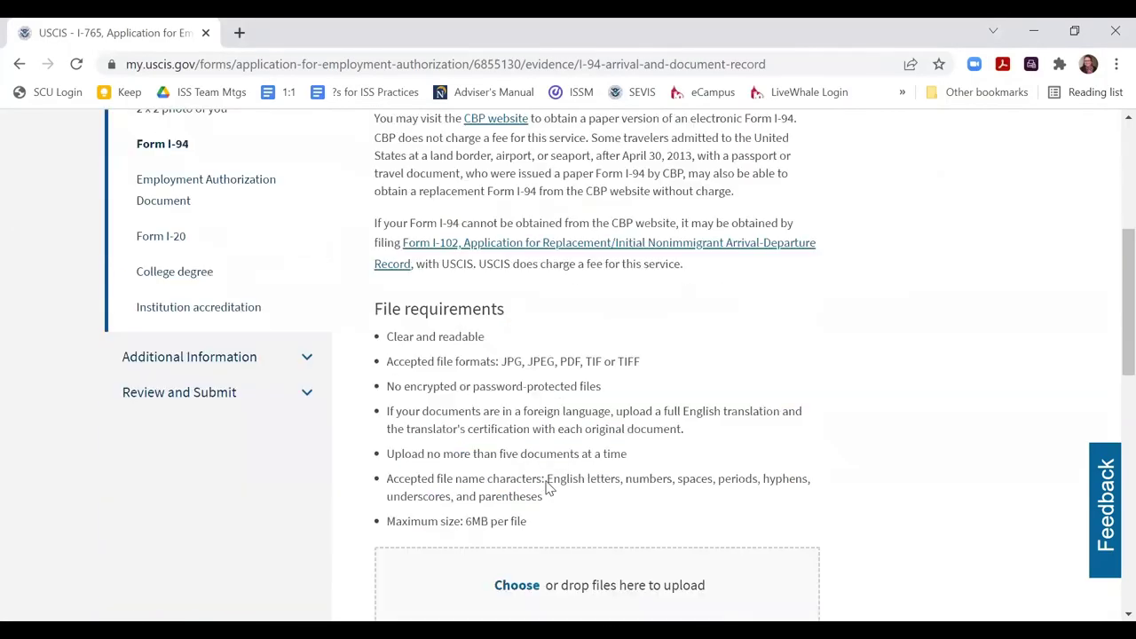
scroll(568, 355, down, 1)
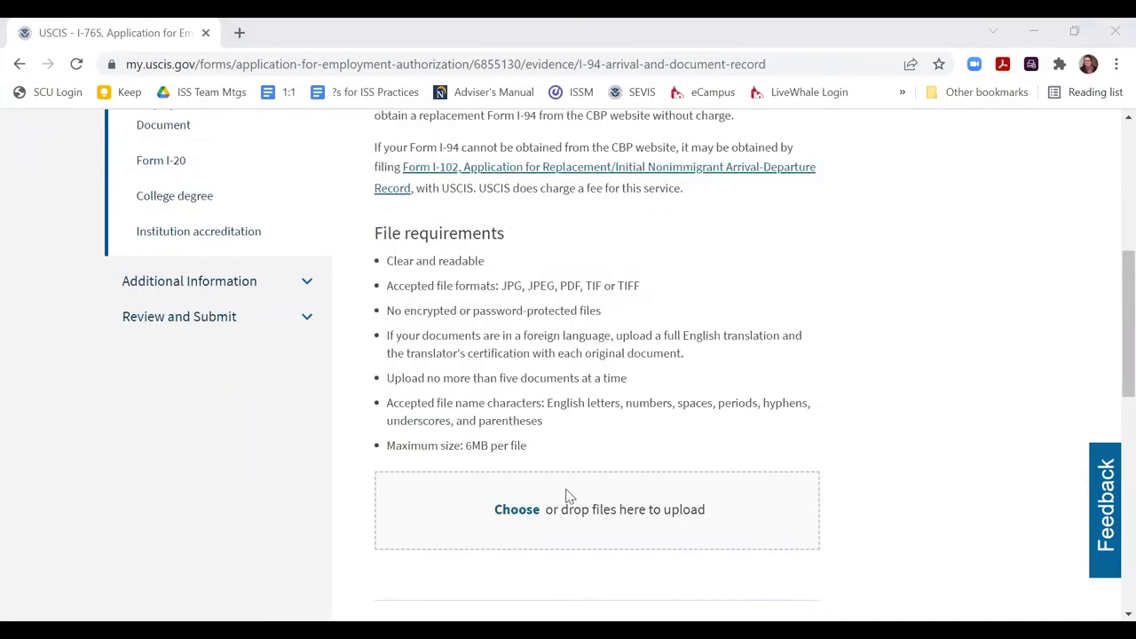
drag(568, 495, 568, 495)
scroll(621, 444, down, 4)
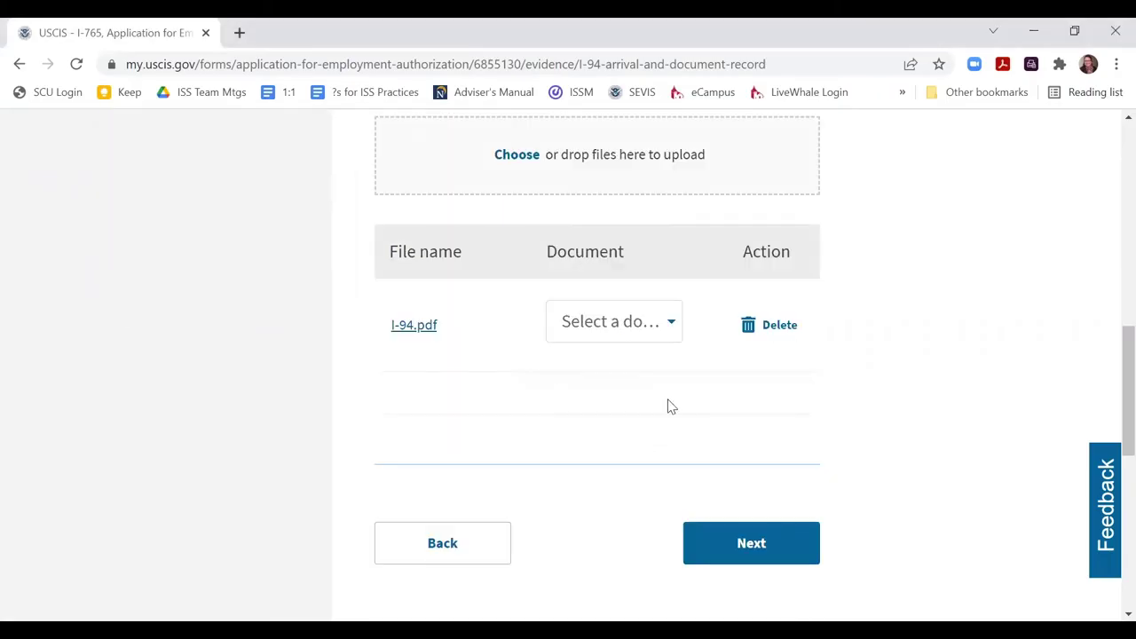
click(629, 315)
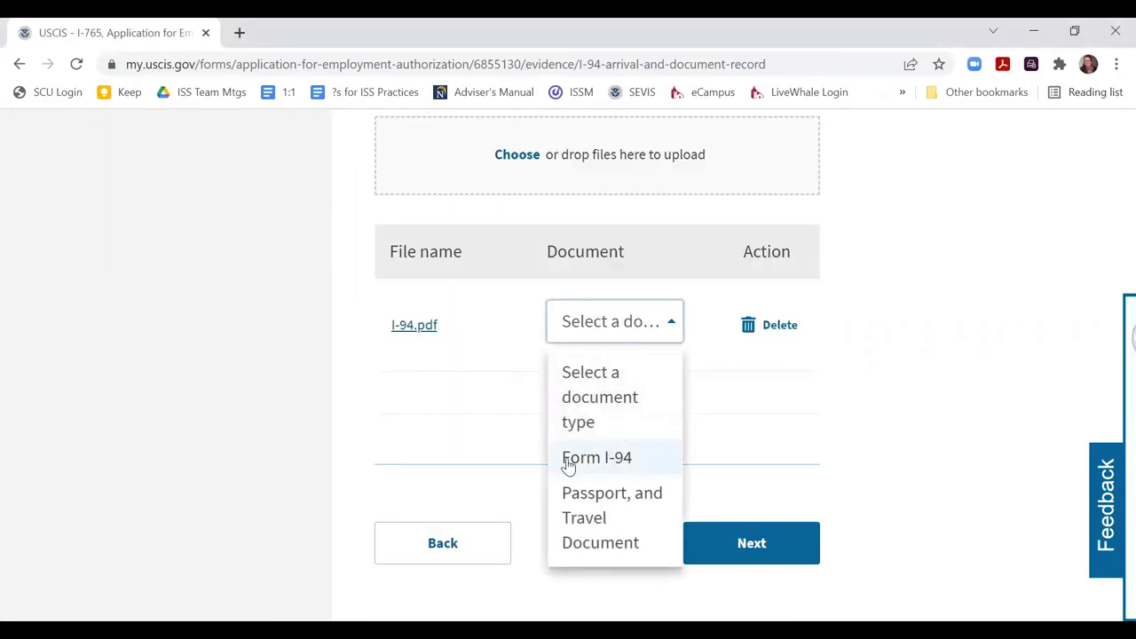
click(609, 463)
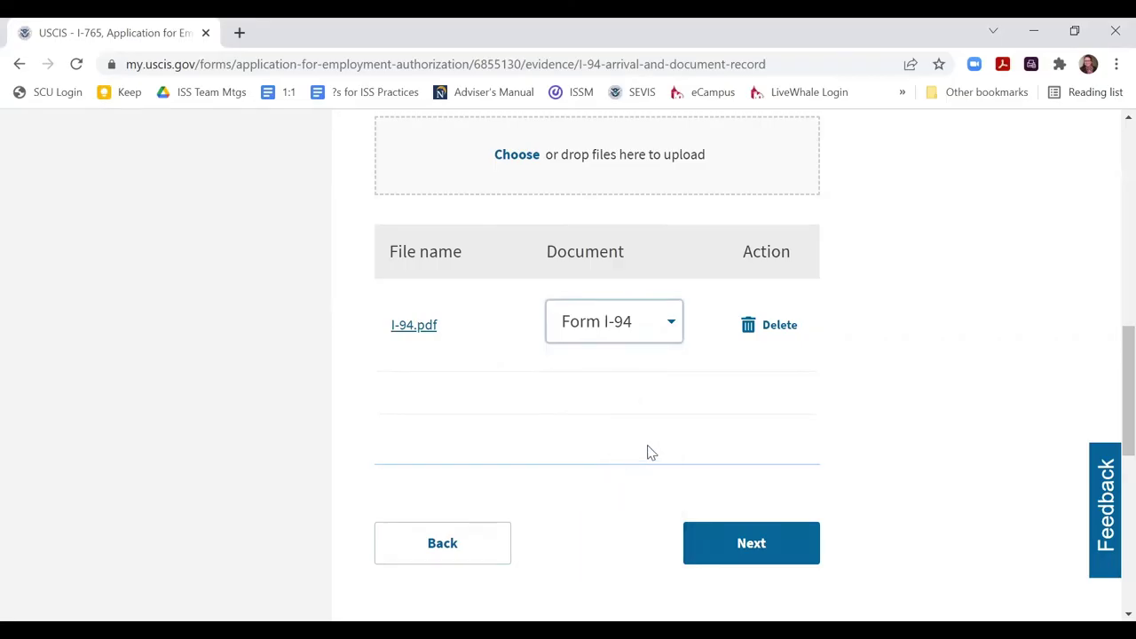
click(759, 550)
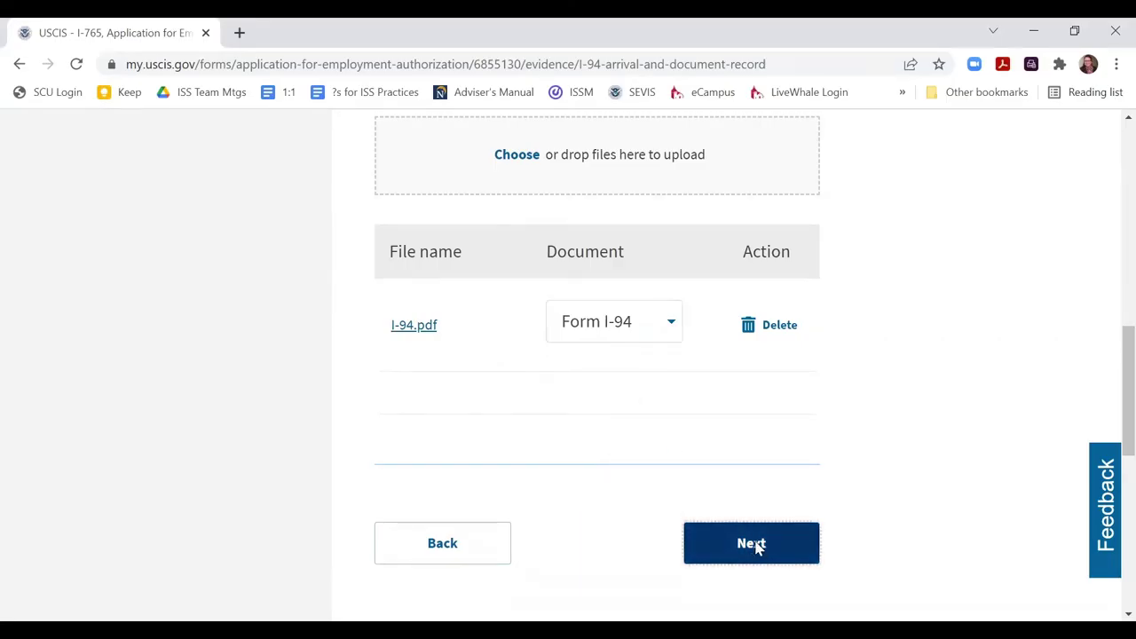
scroll(757, 539, down, 2)
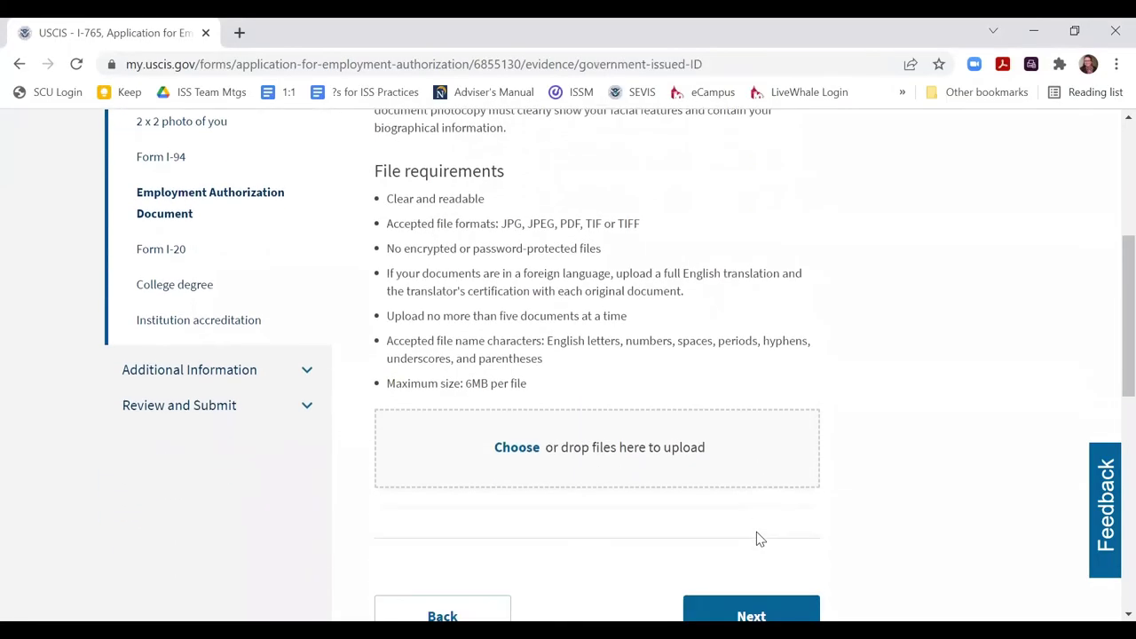
Add Passport.pdf and OPT EAD Card.pdf as ID evidence, then open the Form I-20 section.
scroll(757, 537, up, 2)
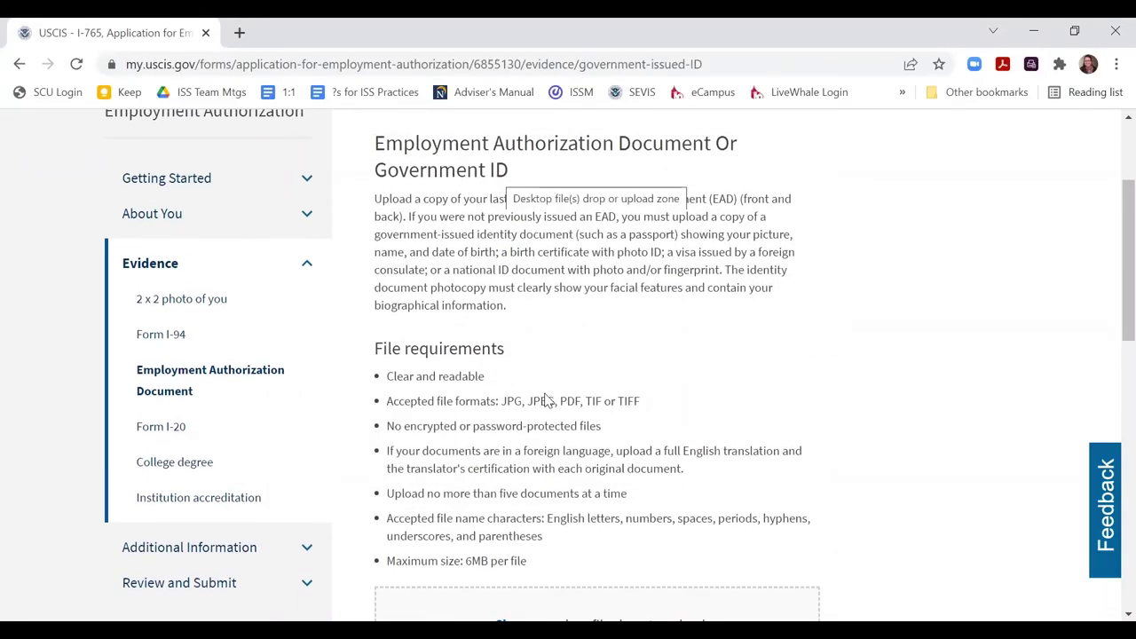
scroll(654, 432, down, 2)
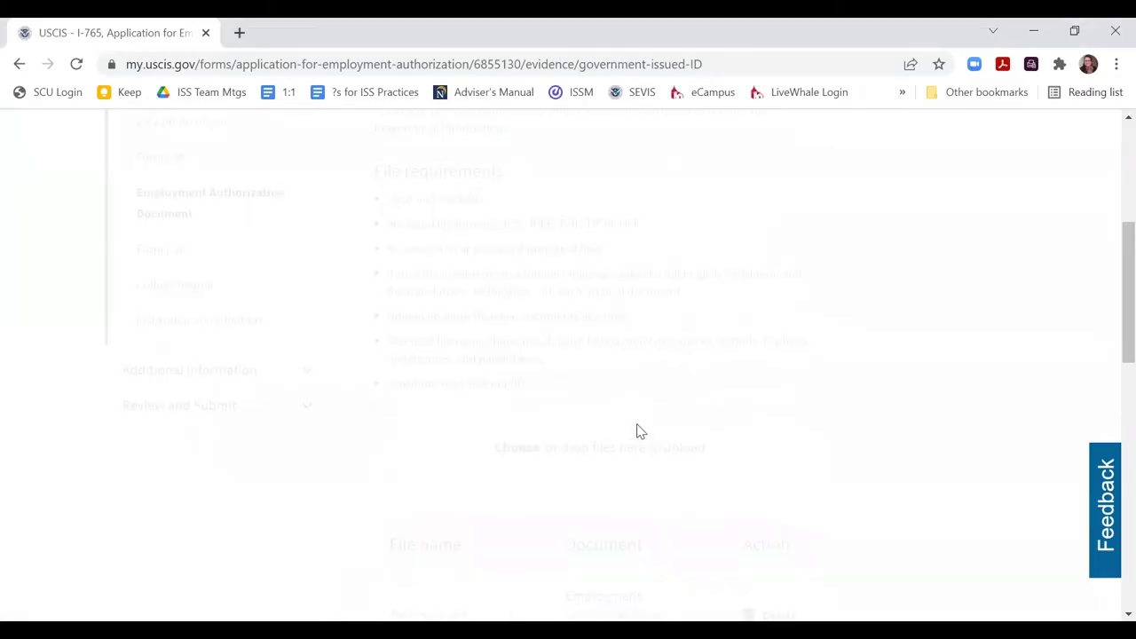
scroll(638, 435, down, 2)
scroll(638, 426, up, 2)
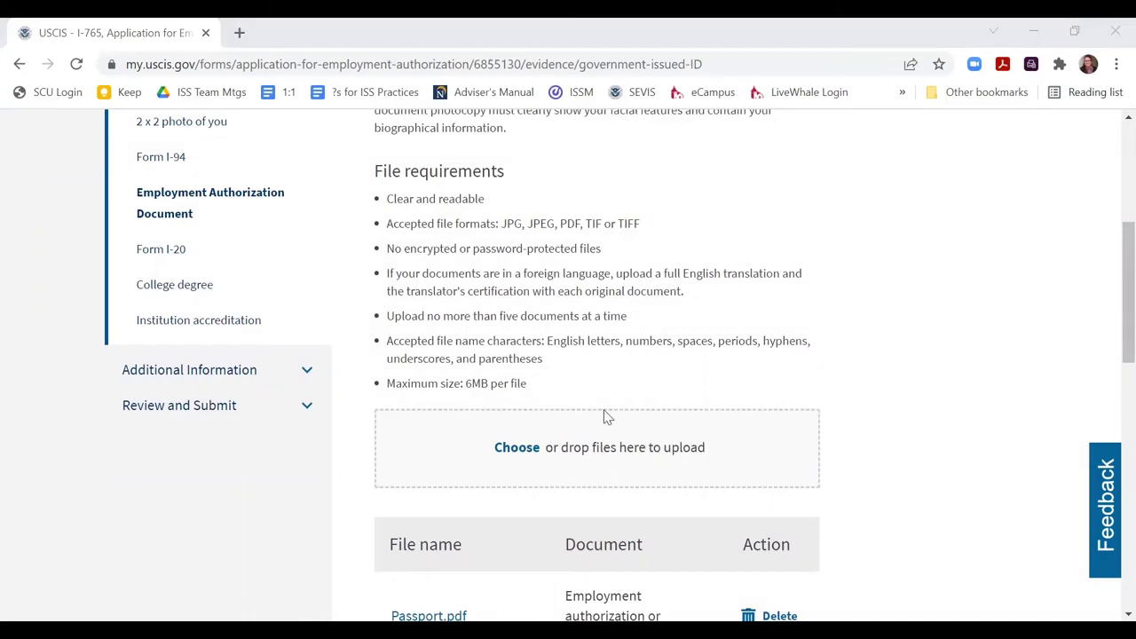
scroll(604, 414, down, 3)
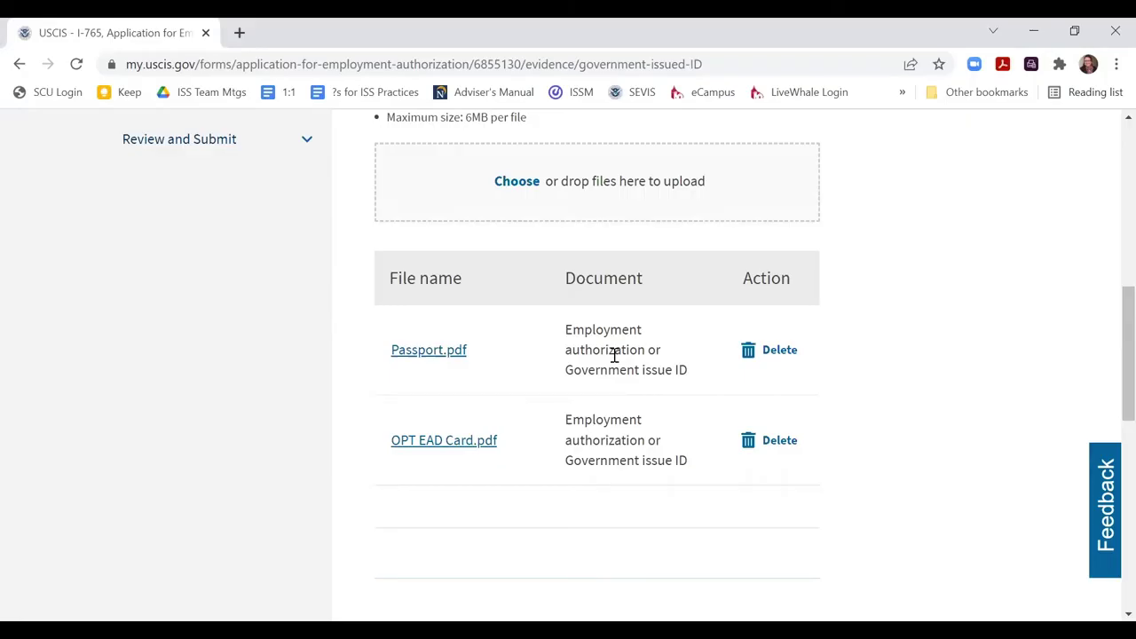
scroll(614, 355, up, 4)
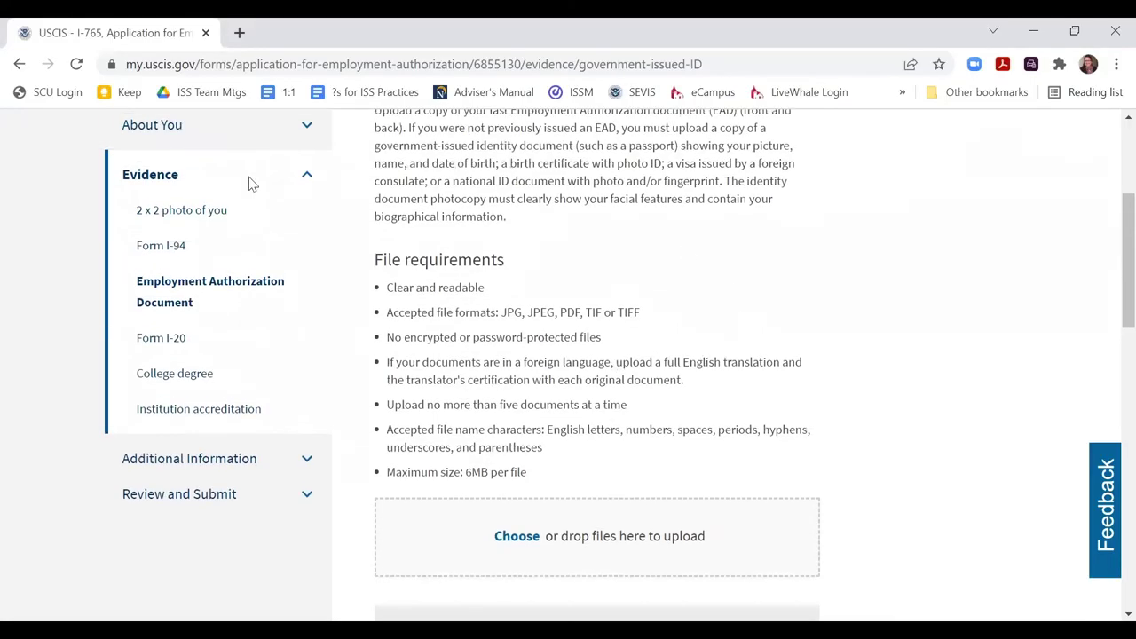
click(160, 341)
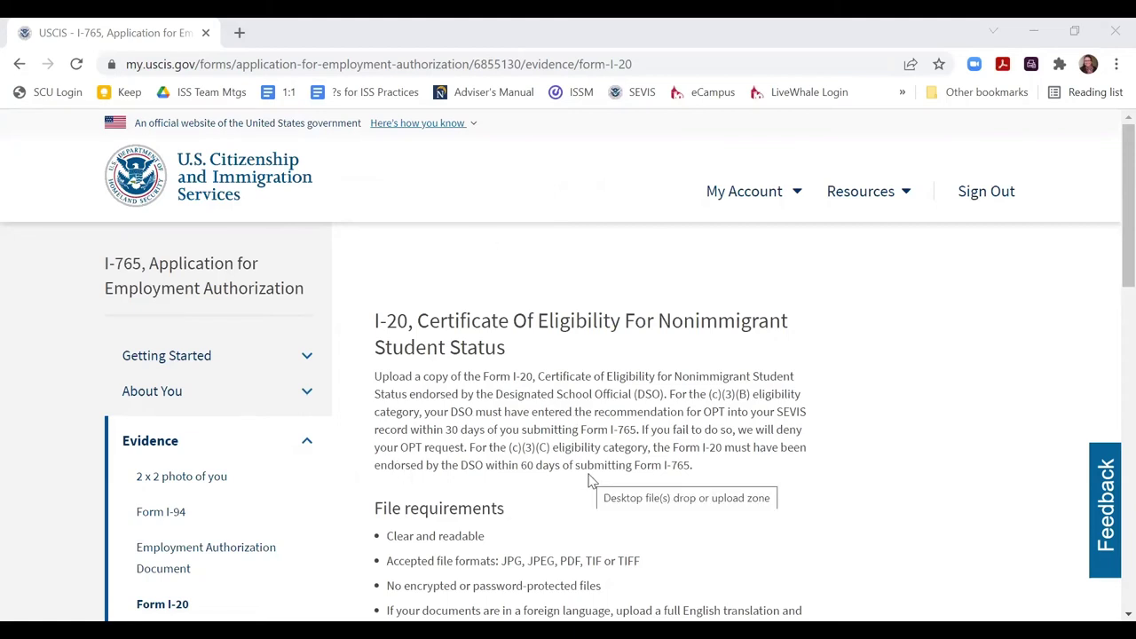
Upload STEM OPT I-20.pdf as Form I-20, then open the College Degree evidence page.
scroll(603, 443, down, 1)
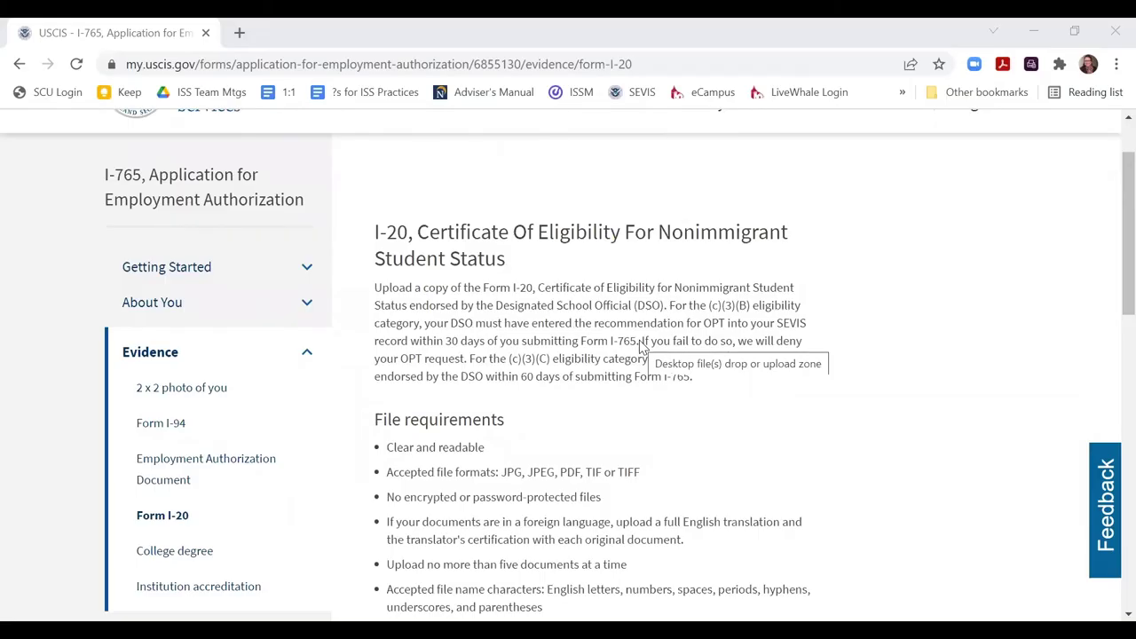
scroll(641, 346, down, 3)
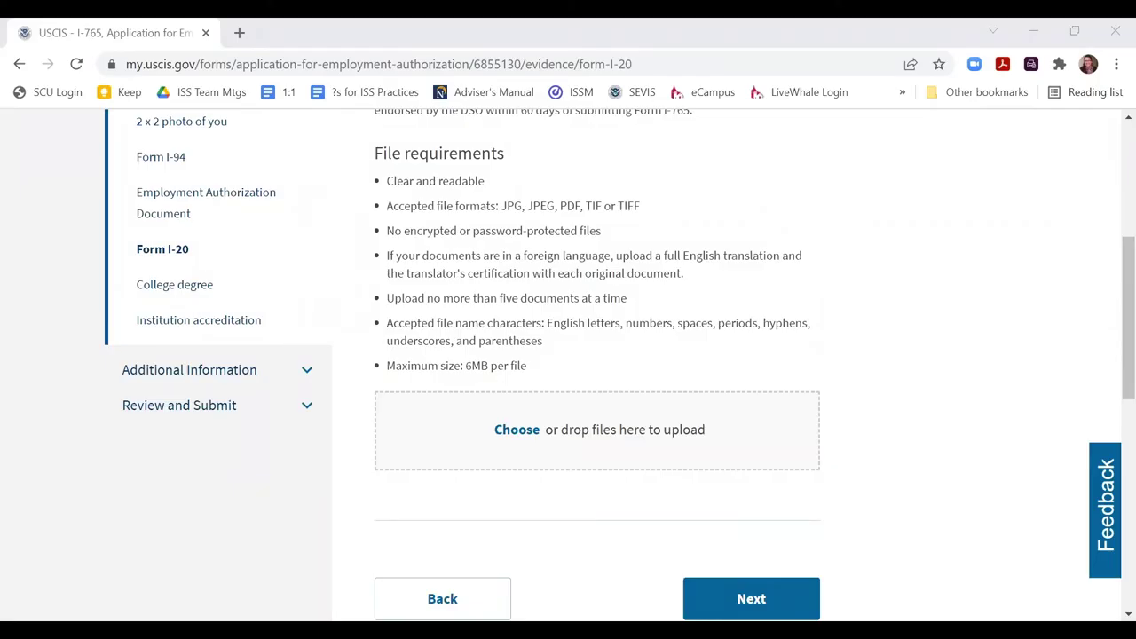
click(569, 430)
scroll(596, 426, down, 2)
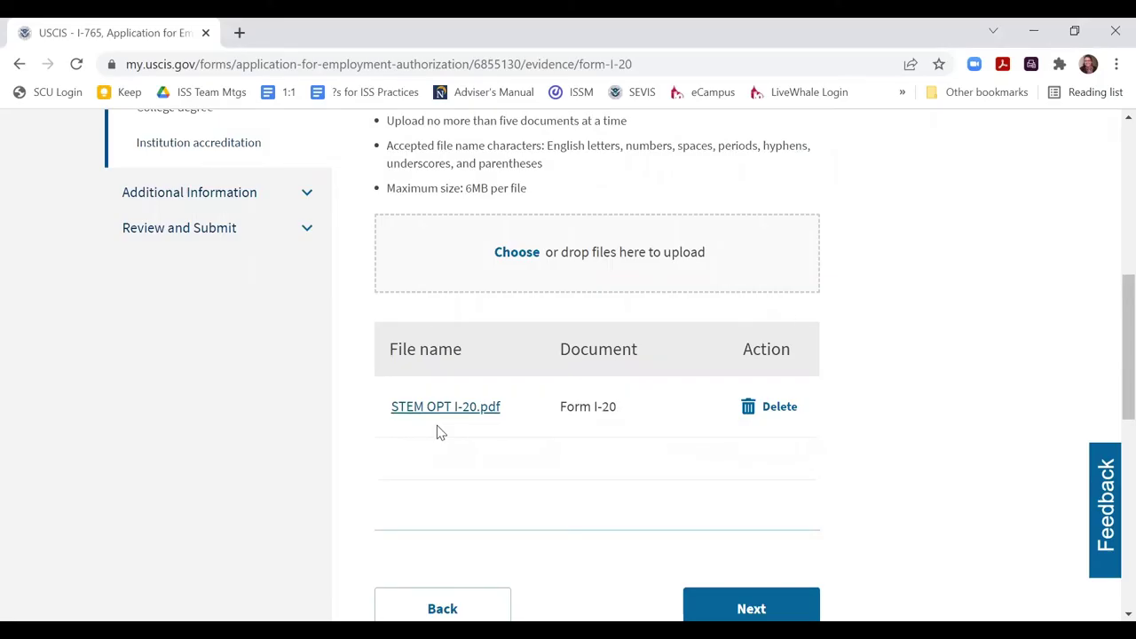
scroll(436, 426, up, 2)
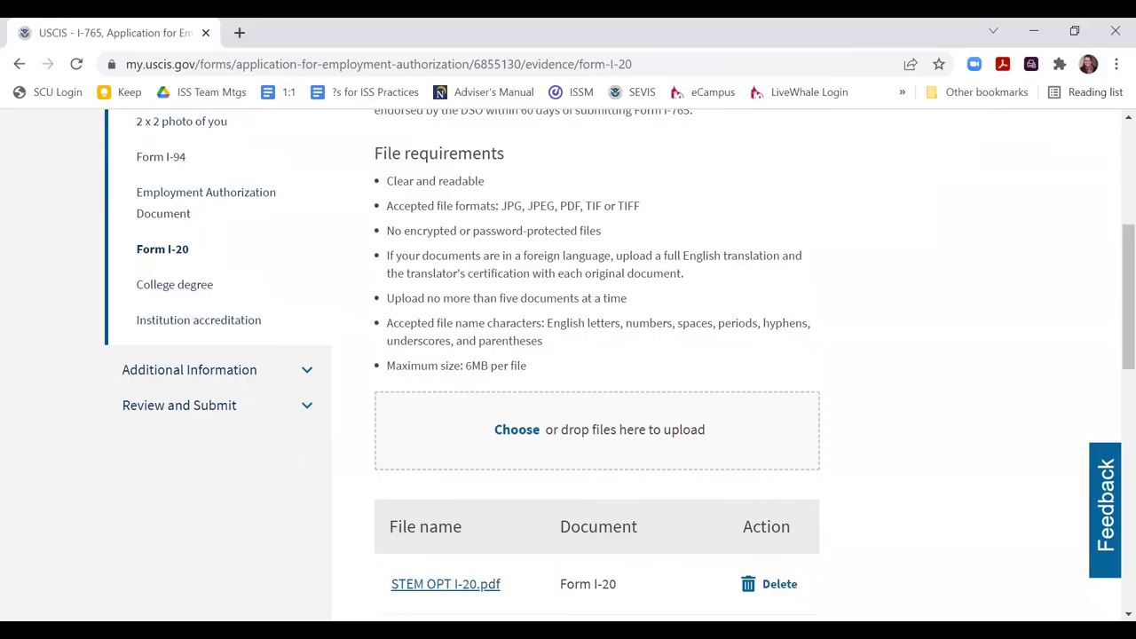
click(174, 285)
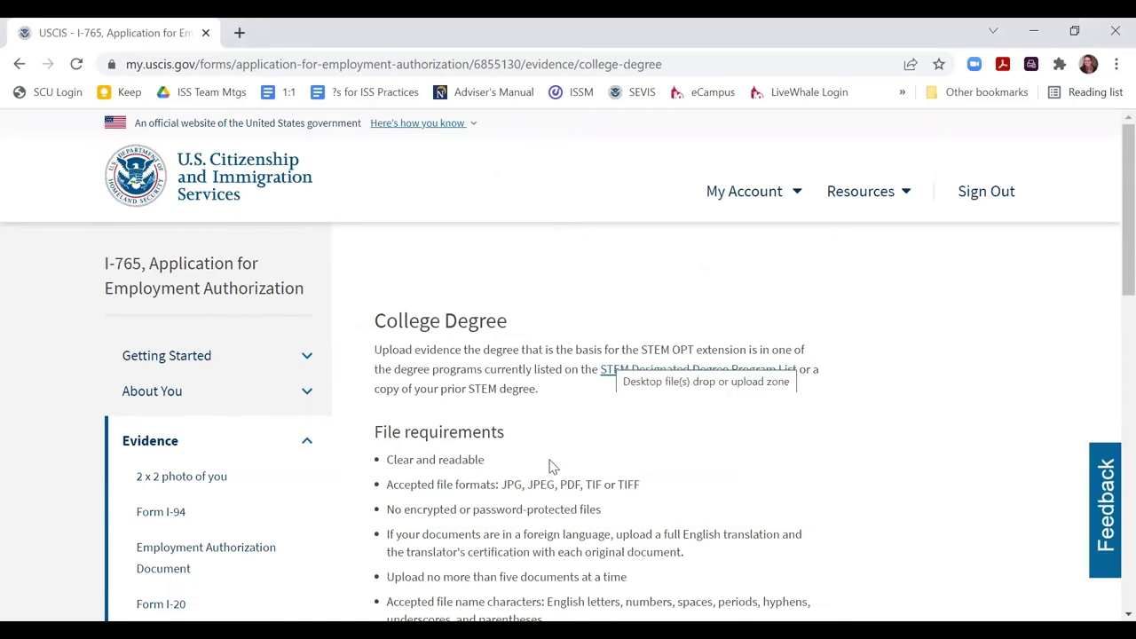
Drop Transcripts.pdf into the upload zone so it joins Diploma.pdf as degree evidence.
scroll(547, 464, down, 4)
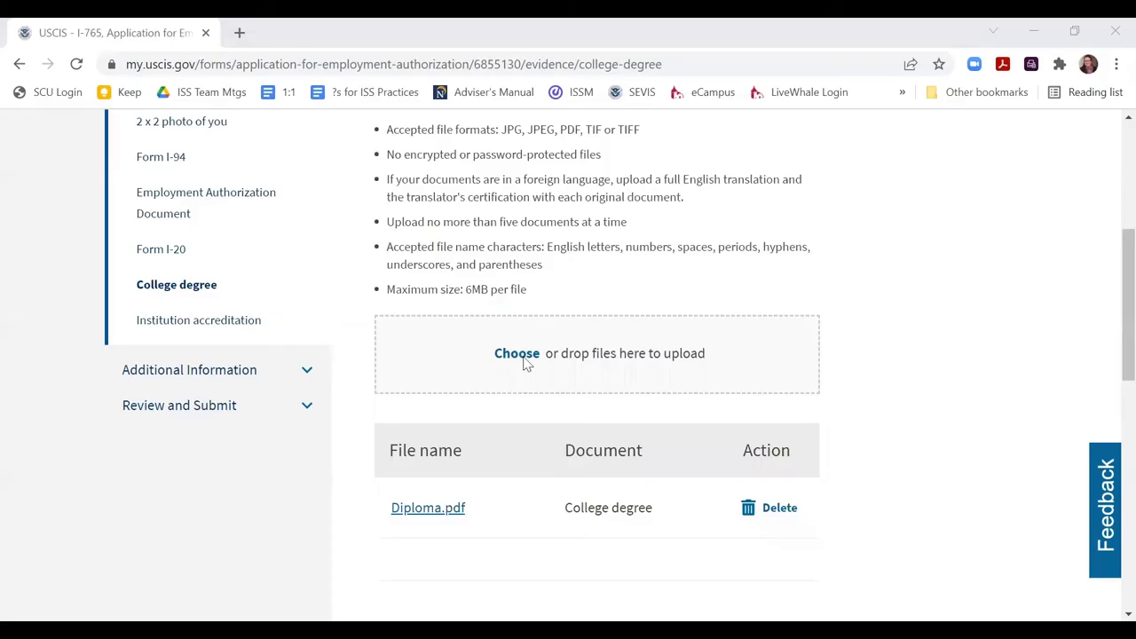
drag(524, 362, 523, 363)
scroll(551, 545, down, 3)
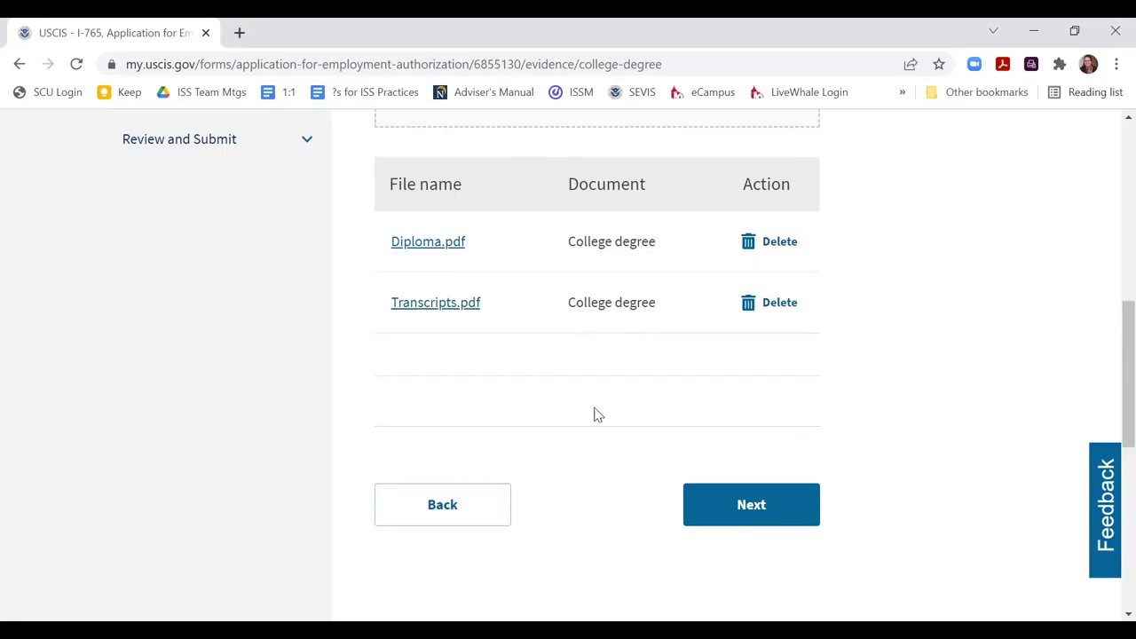
scroll(611, 443, up, 3)
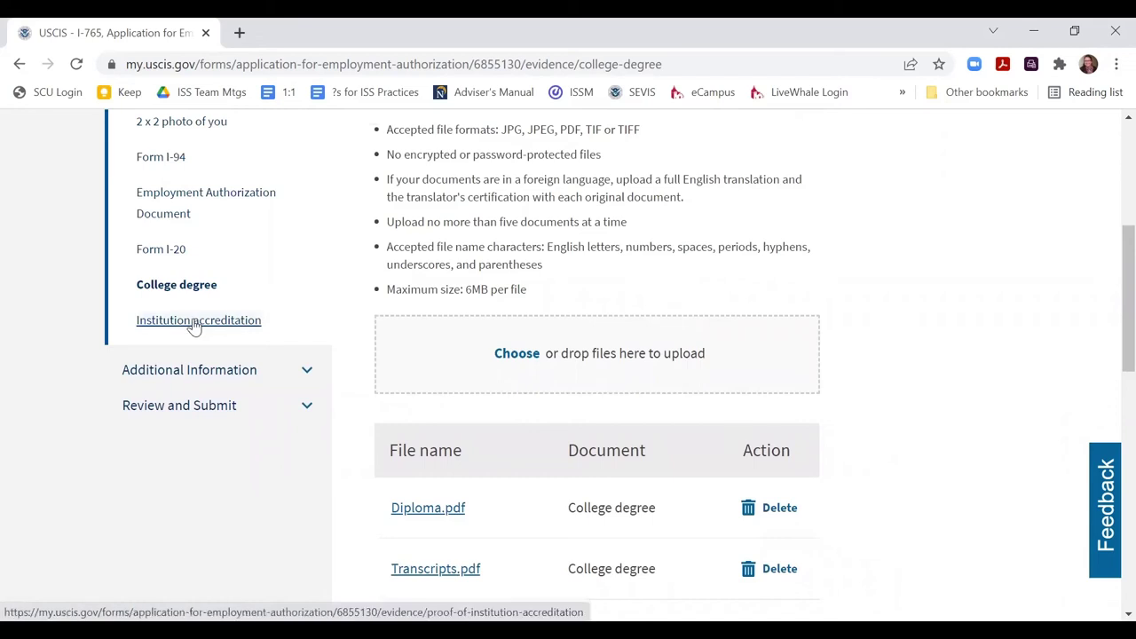
Look over Institution Accreditation without uploading anything and proceed to Additional Information.
click(194, 321)
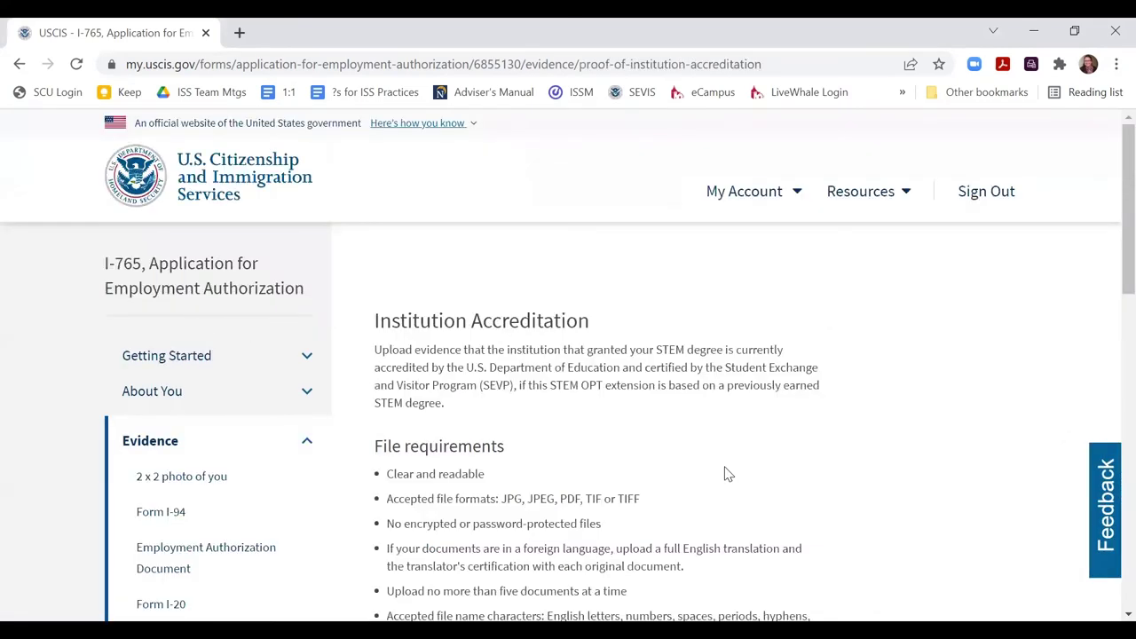
scroll(725, 474, down, 3)
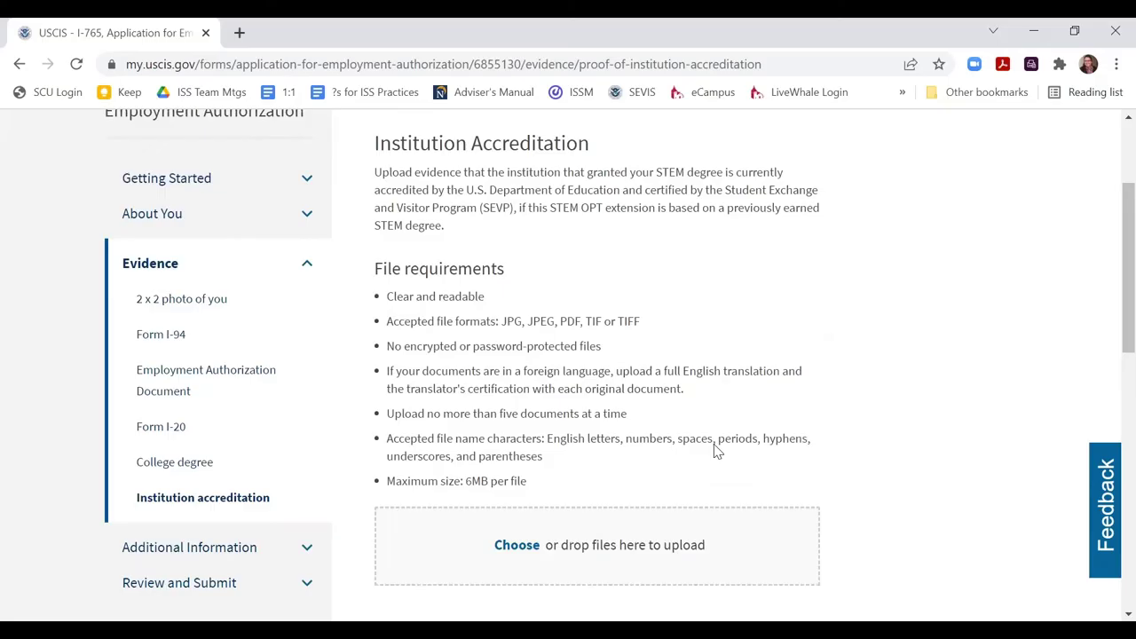
scroll(718, 451, down, 1)
scroll(728, 385, down, 1)
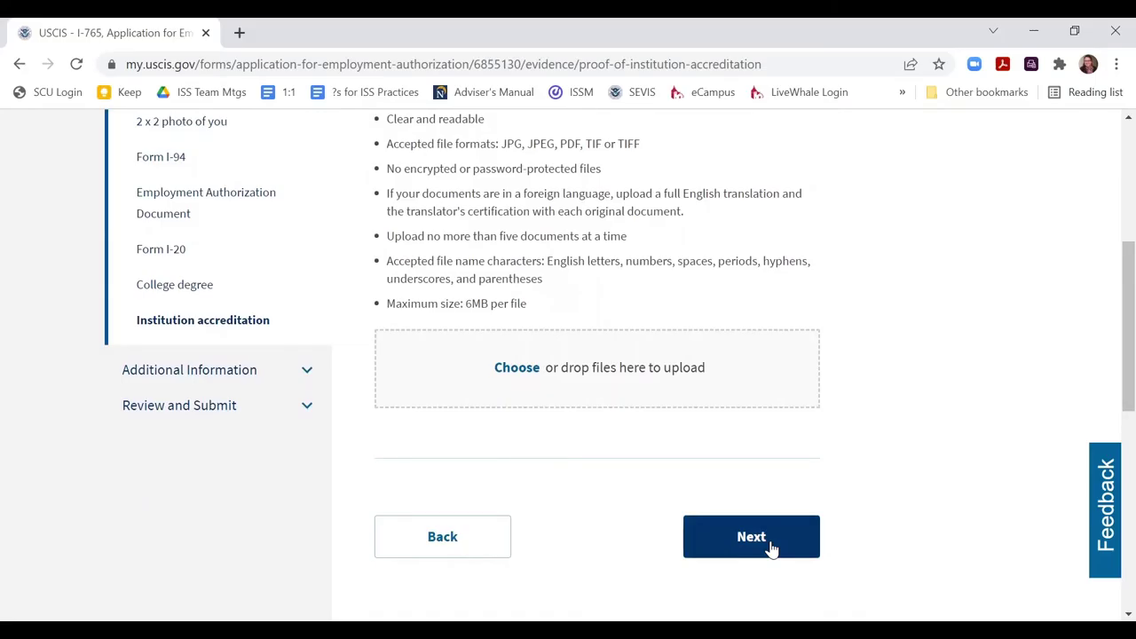
click(770, 549)
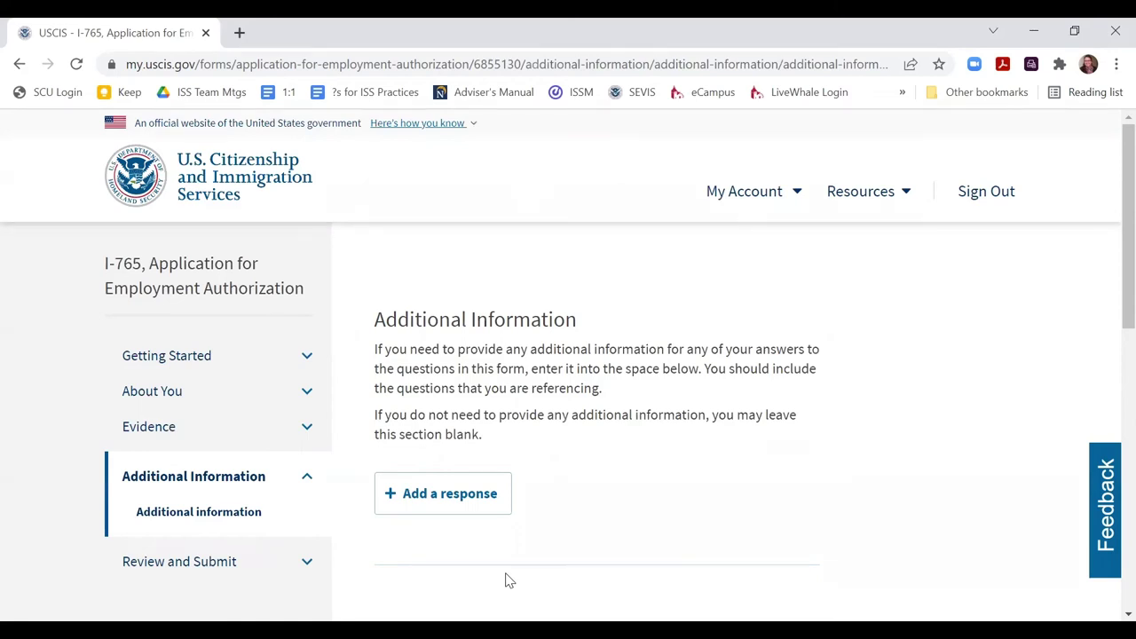
Skip Additional Information, confirm the review shows the $410 fee and no alerts, and continue.
scroll(508, 581, down, 1)
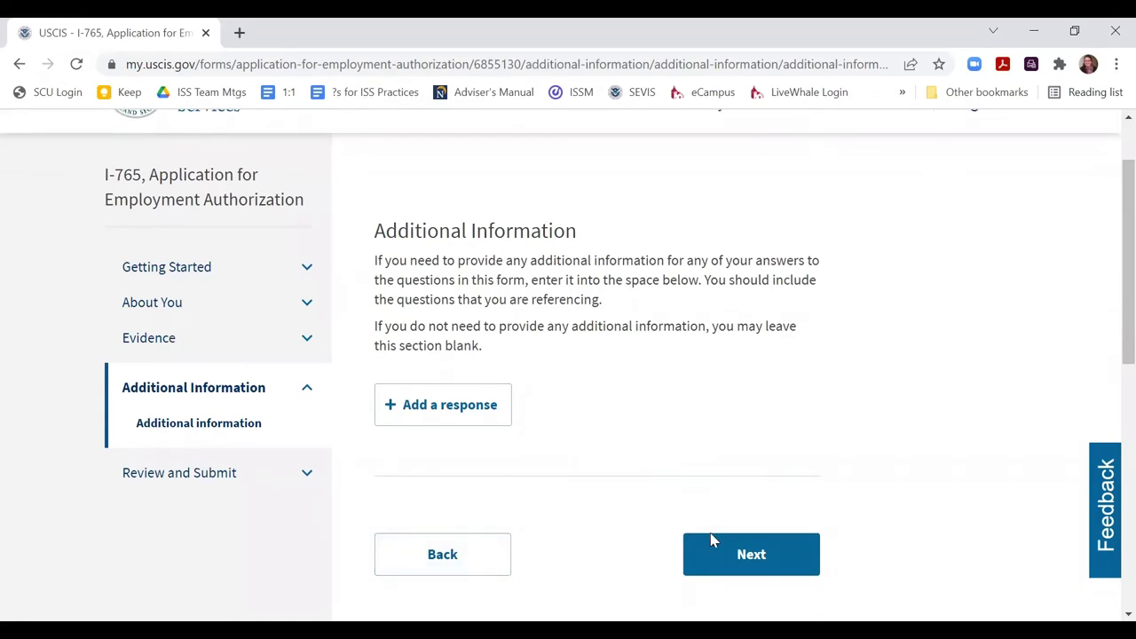
click(751, 557)
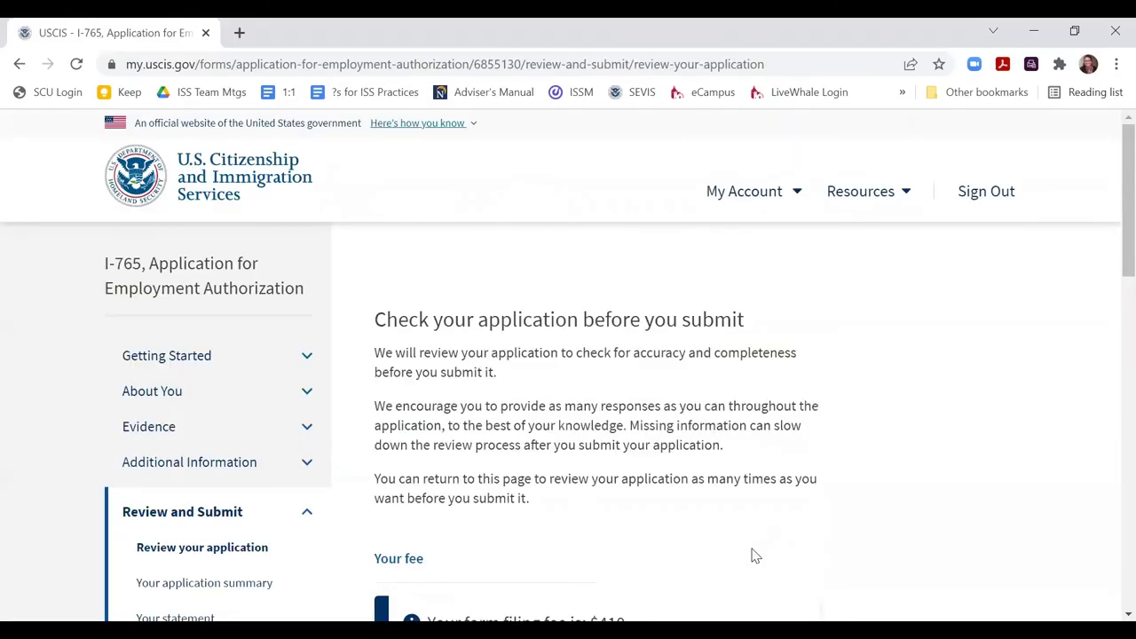
scroll(751, 557, down, 2)
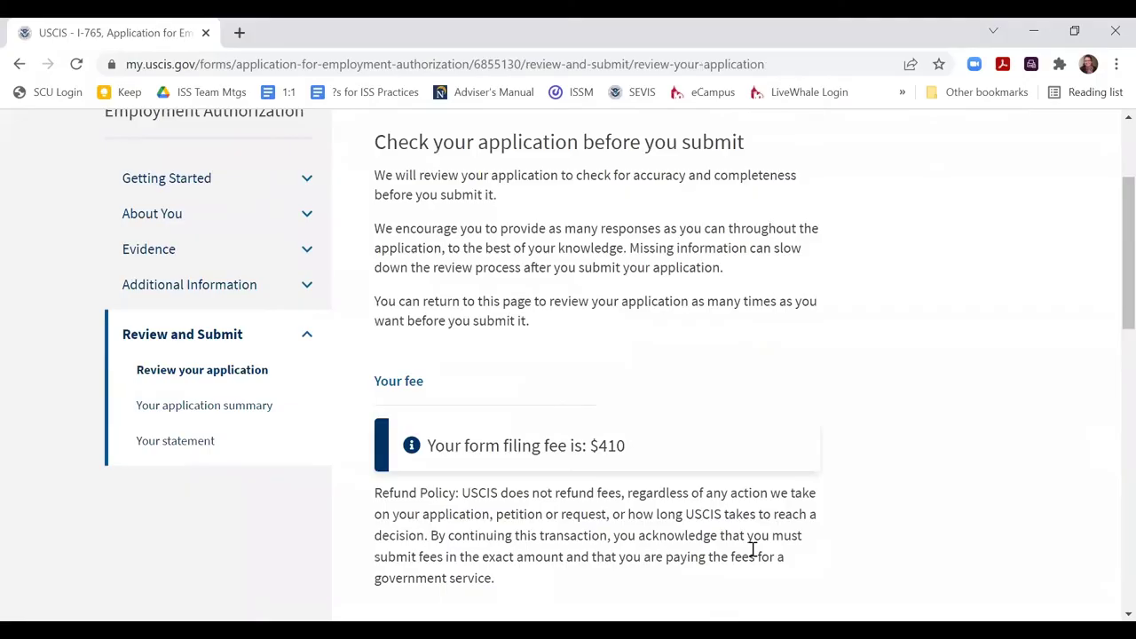
scroll(750, 550, down, 2)
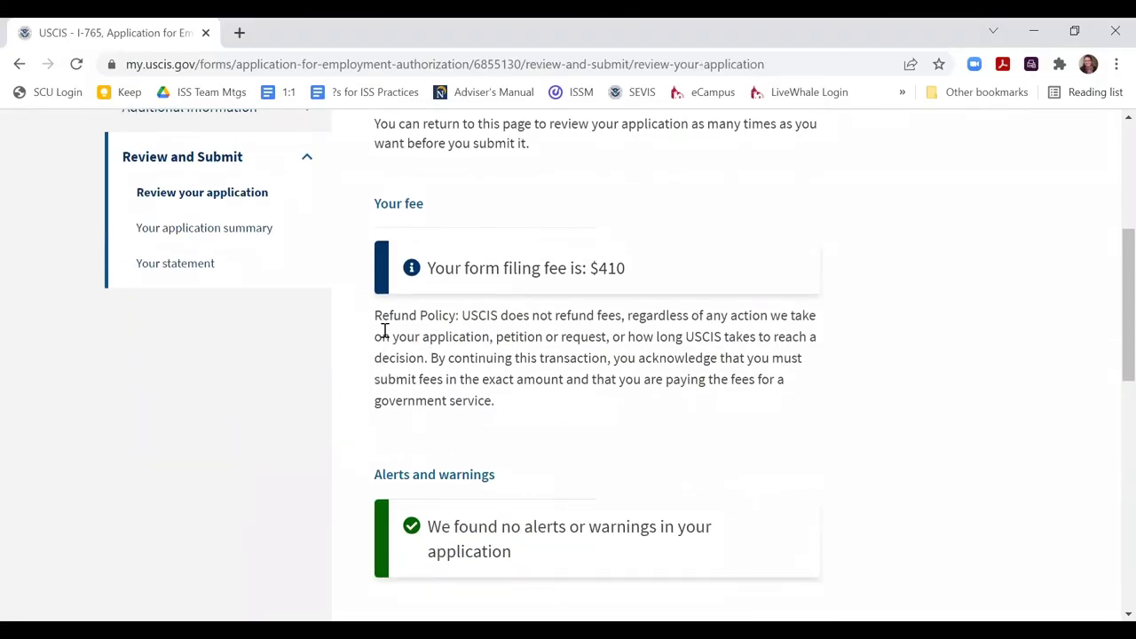
scroll(377, 353, up, 1)
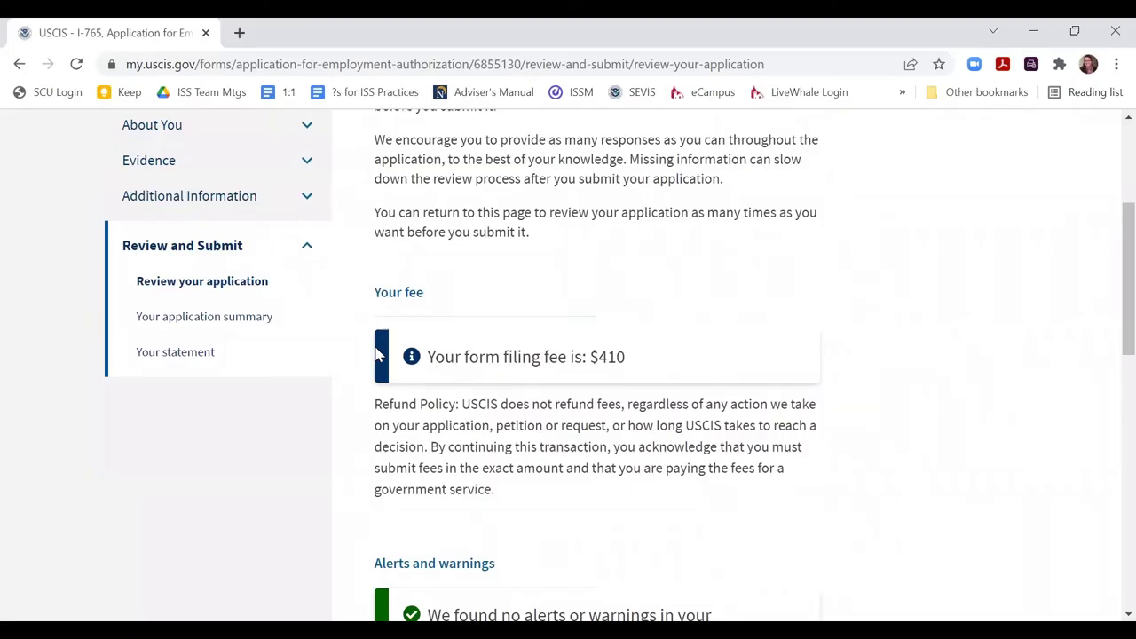
scroll(378, 353, up, 1)
scroll(378, 353, down, 5)
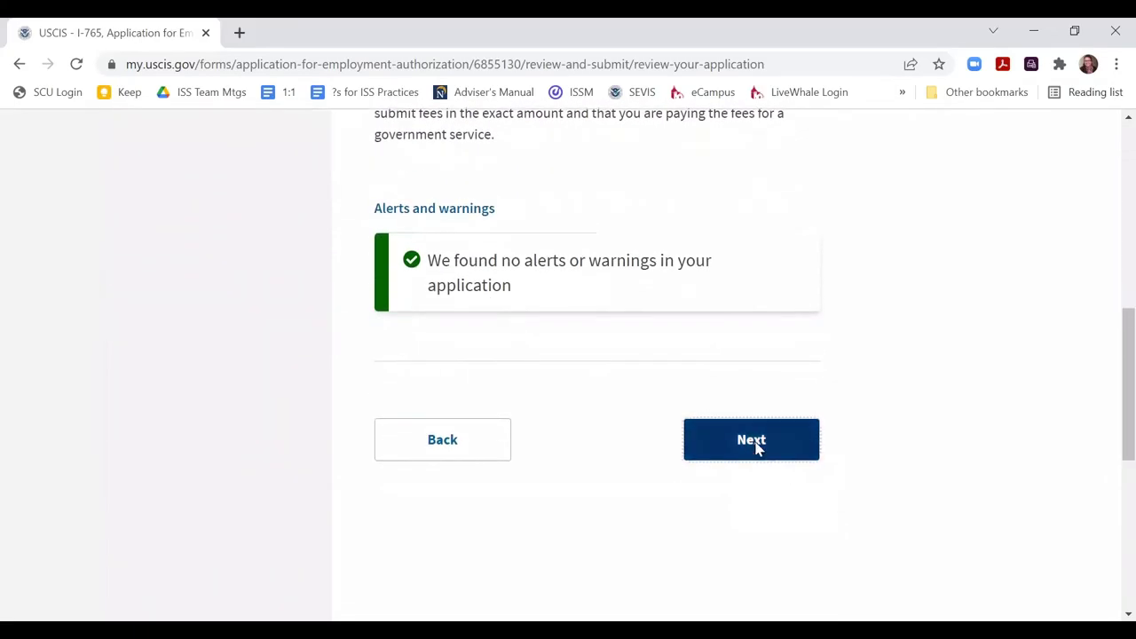
click(755, 444)
scroll(497, 480, down, 1)
scroll(497, 480, down, 1)
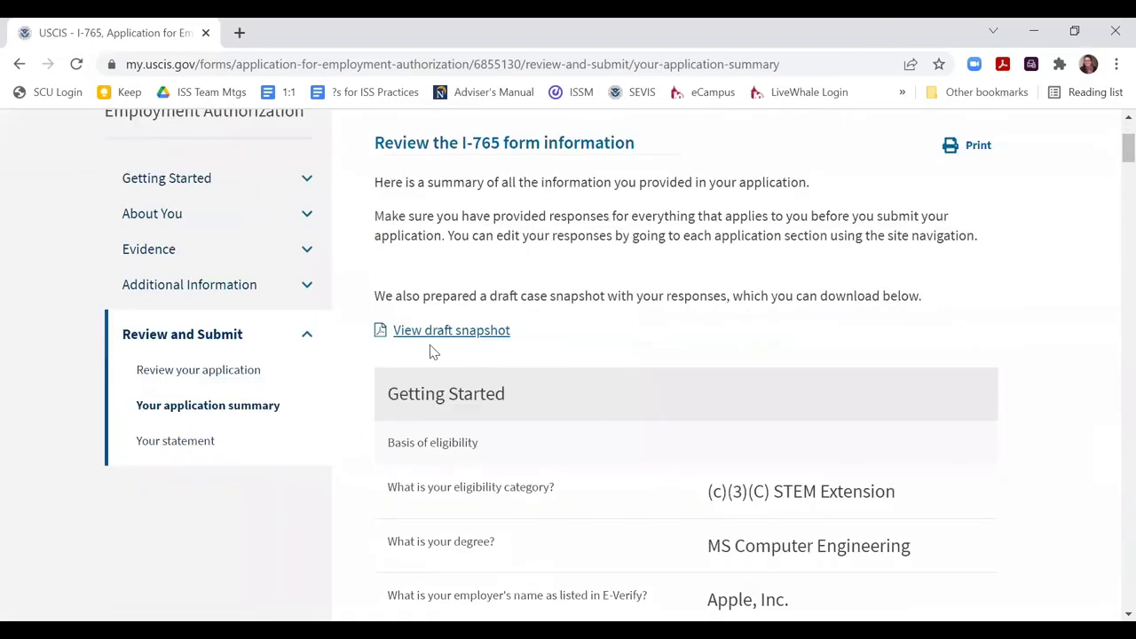
Download the draft snapshot PDF and check the preparer question's answer in the summary.
click(424, 334)
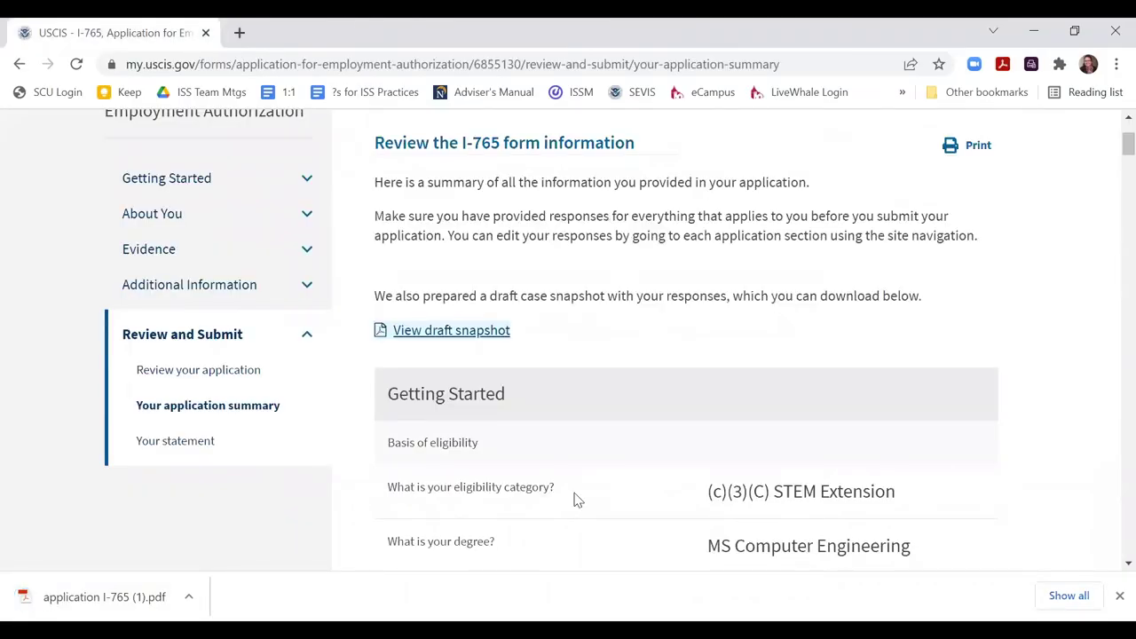
scroll(574, 499, down, 2)
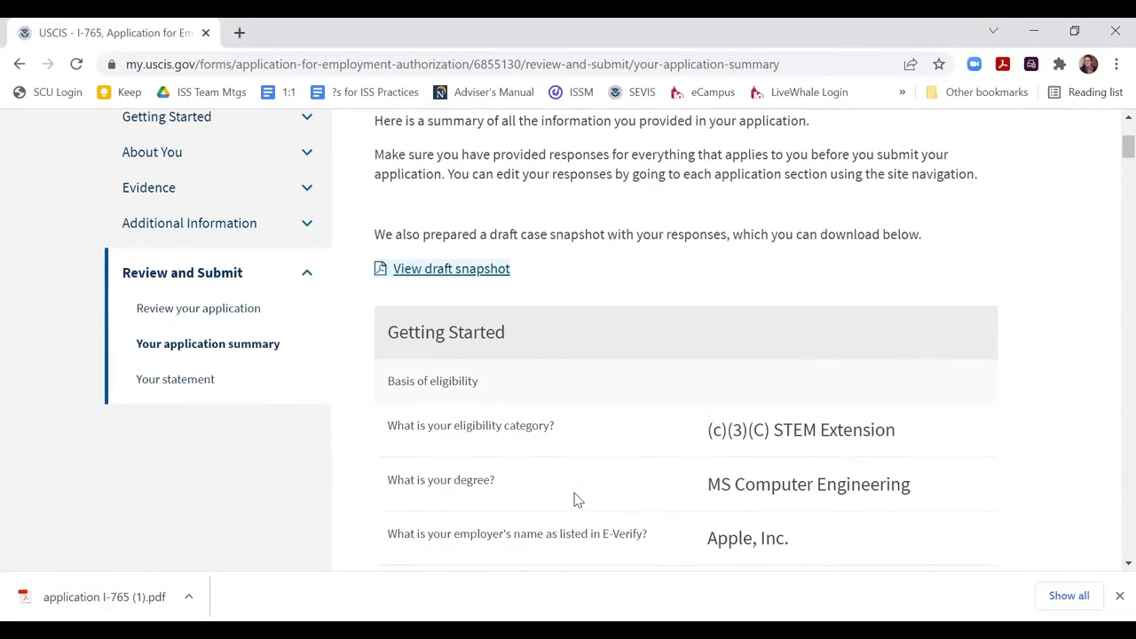
scroll(734, 475, down, 1)
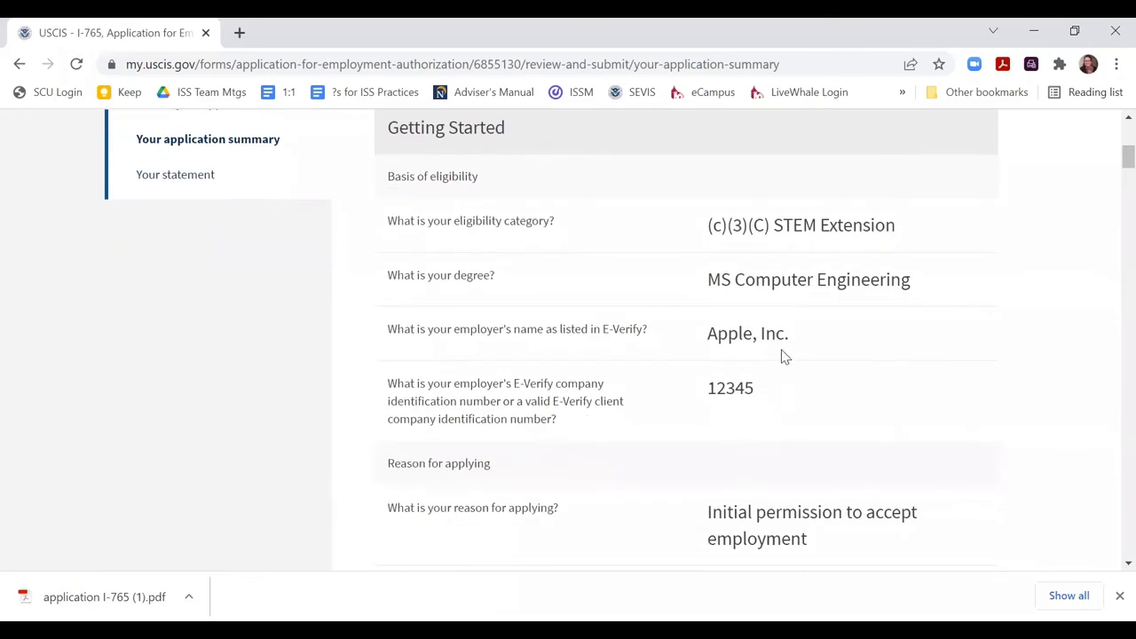
scroll(769, 430, down, 5)
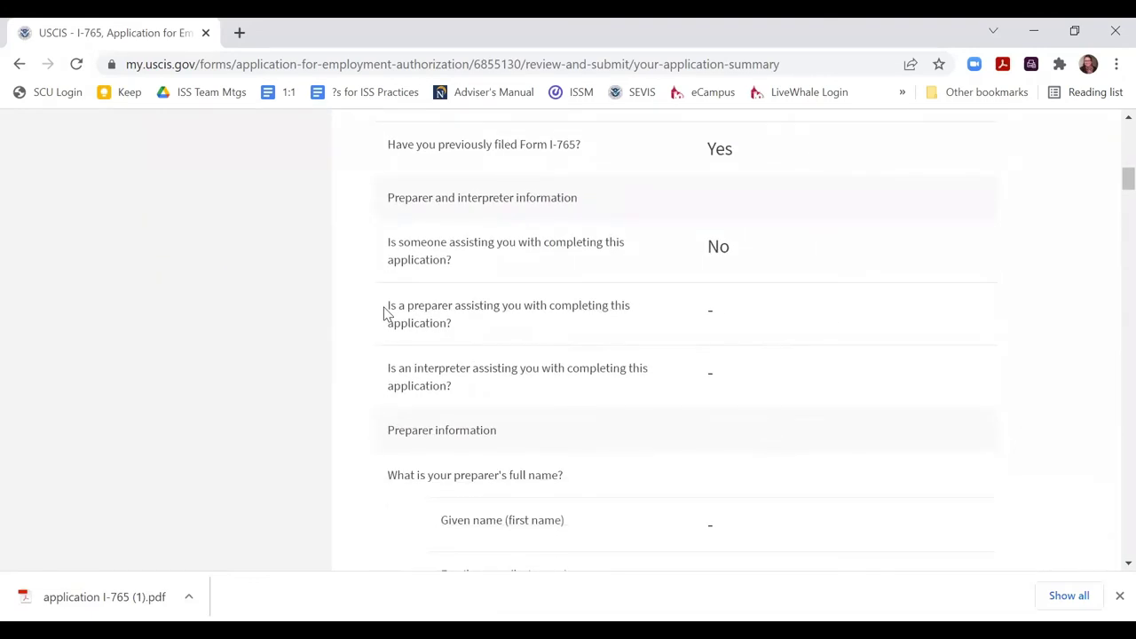
drag(390, 299, 741, 345)
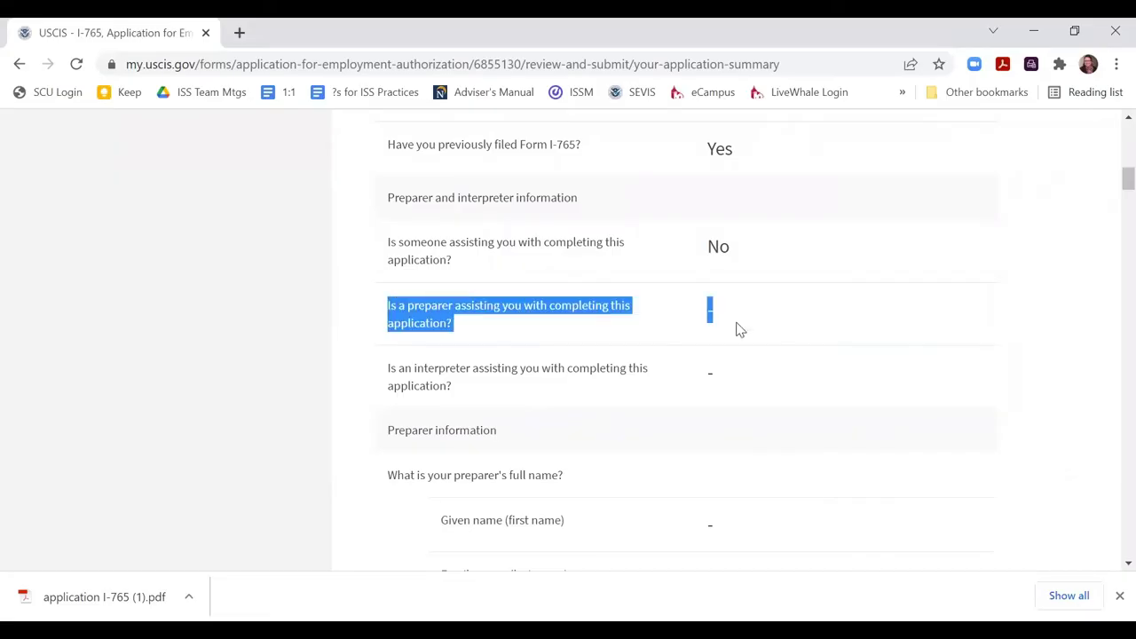
drag(690, 320, 709, 311)
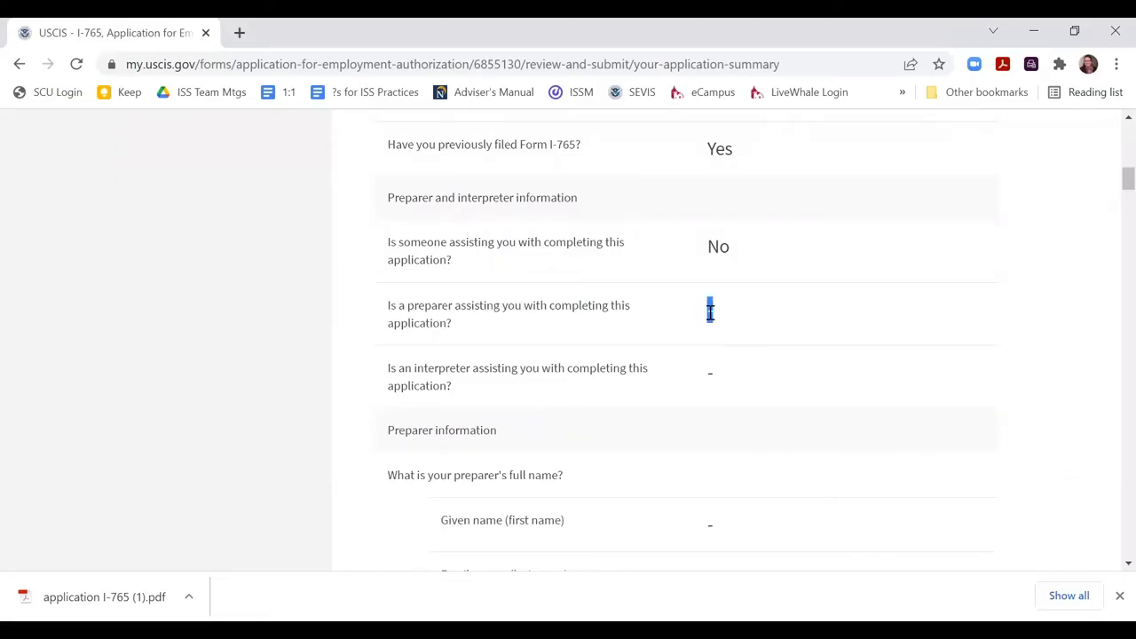
Read through the rest of the application summary and go to the Applicant's statement.
scroll(710, 311, down, 12)
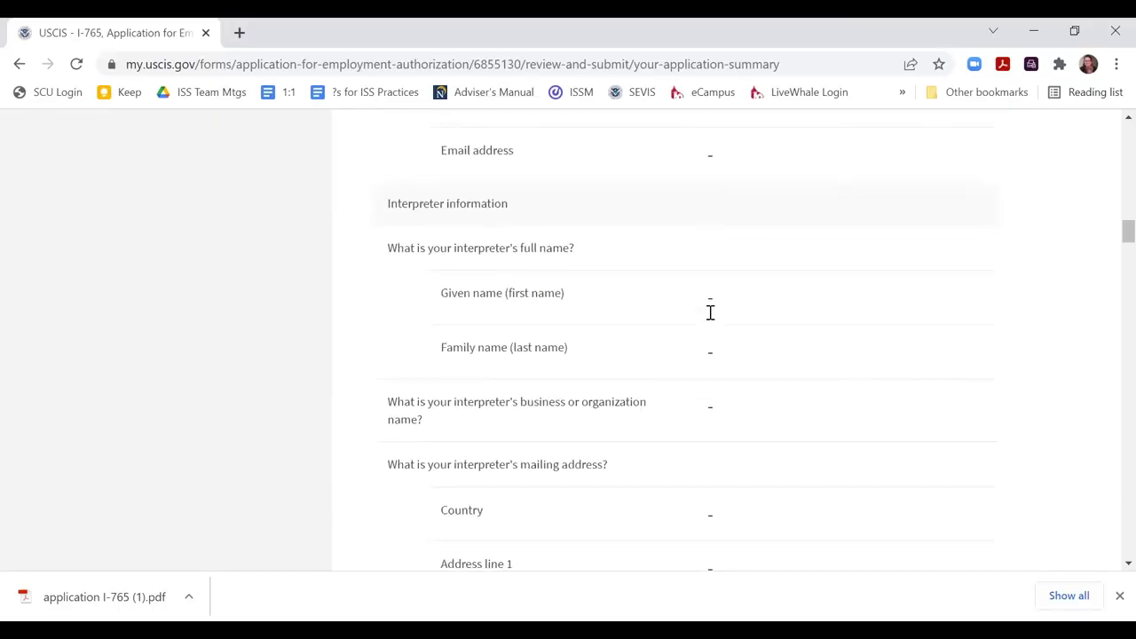
scroll(710, 313, down, 12)
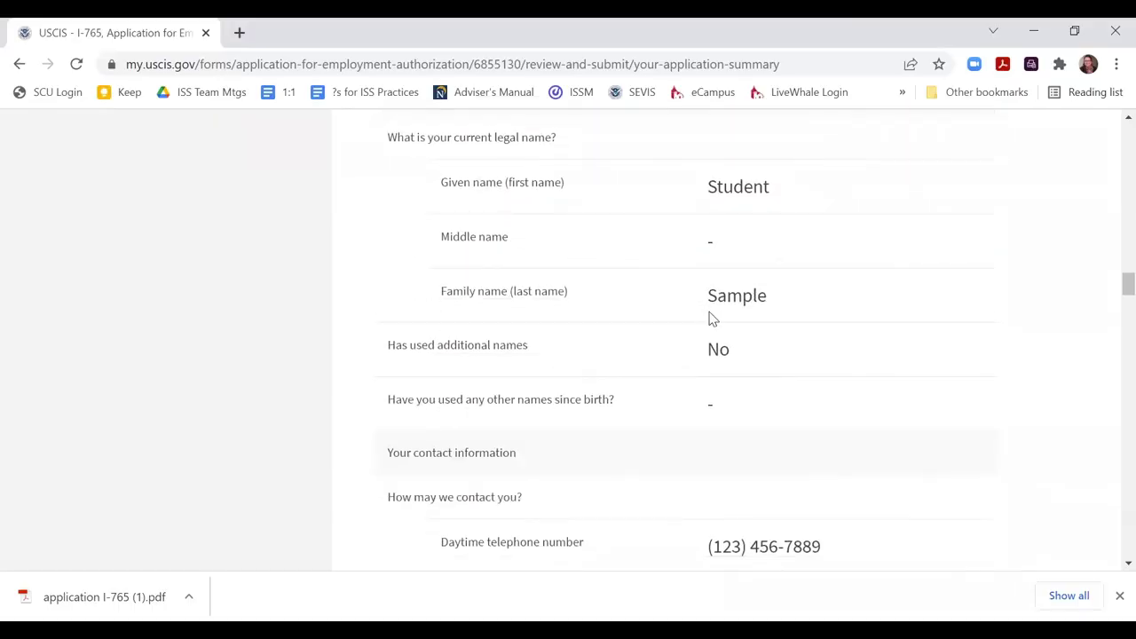
scroll(710, 317, down, 5)
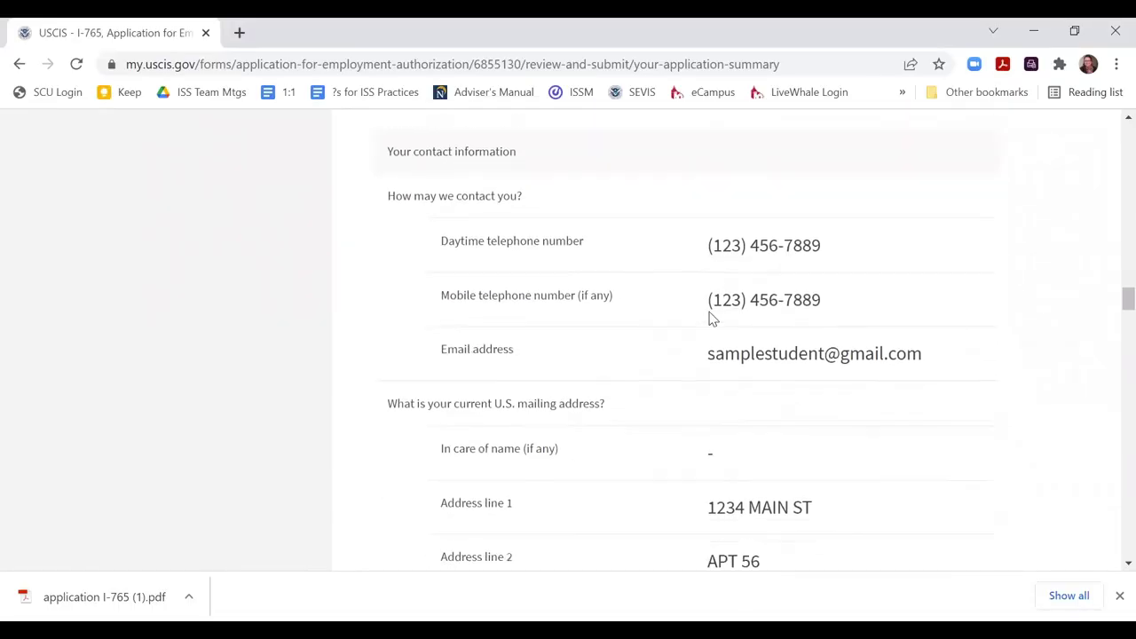
scroll(710, 312, down, 13)
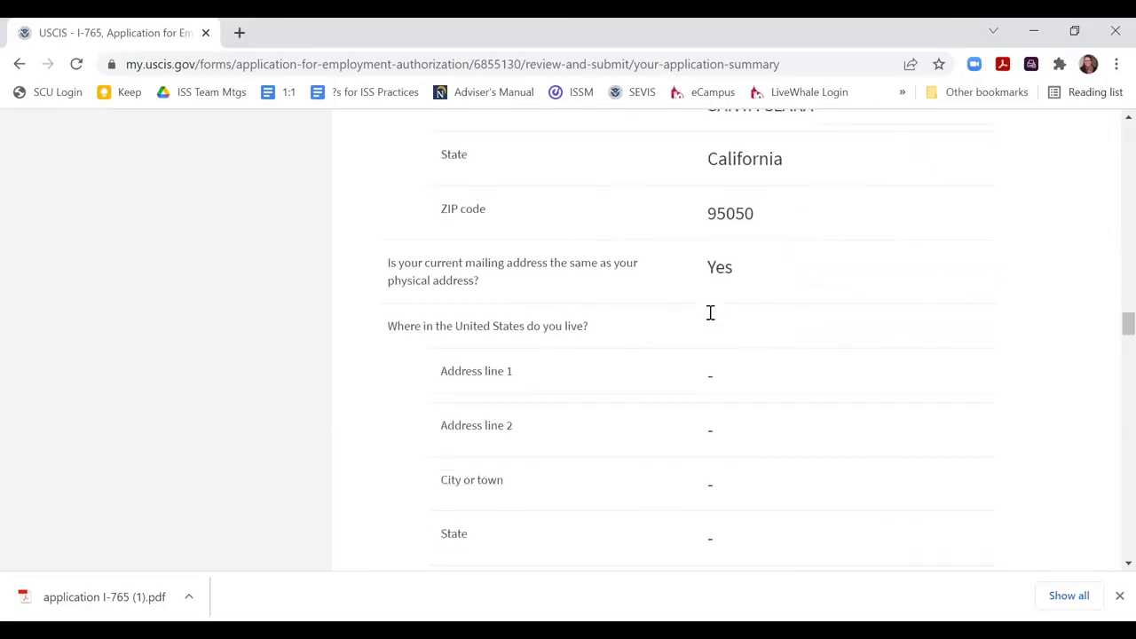
scroll(710, 312, down, 15)
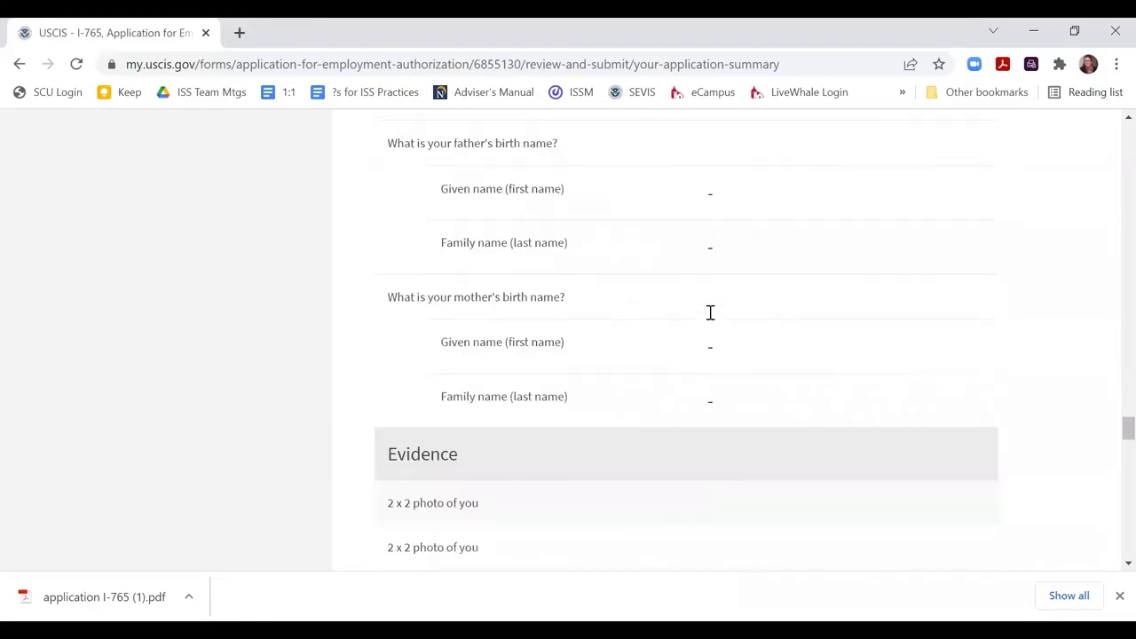
scroll(710, 318, down, 15)
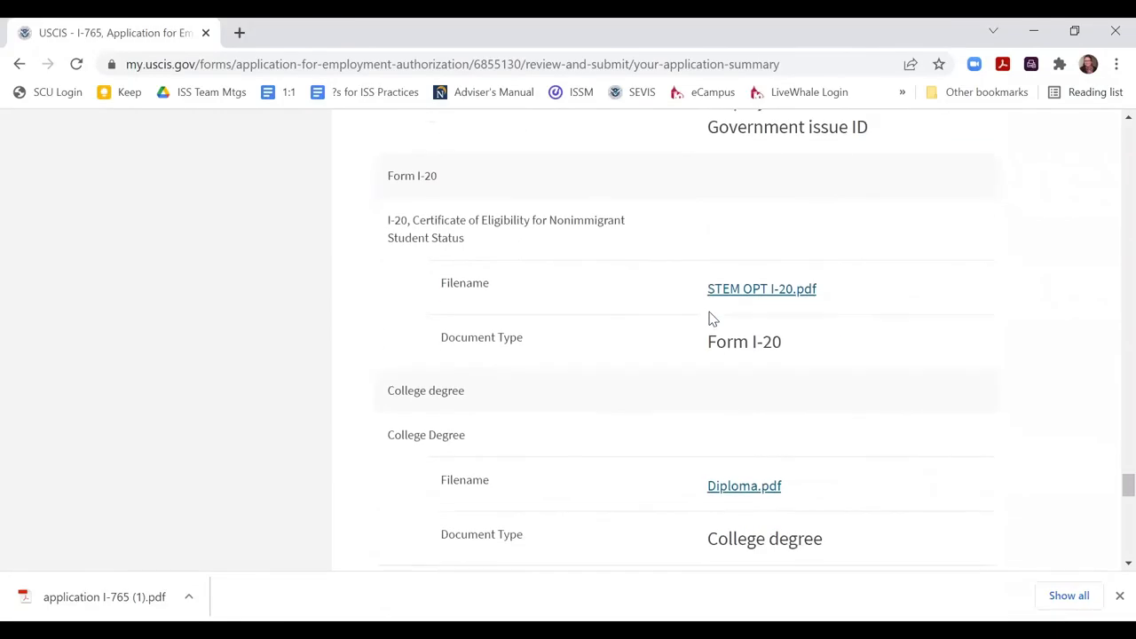
click(913, 312)
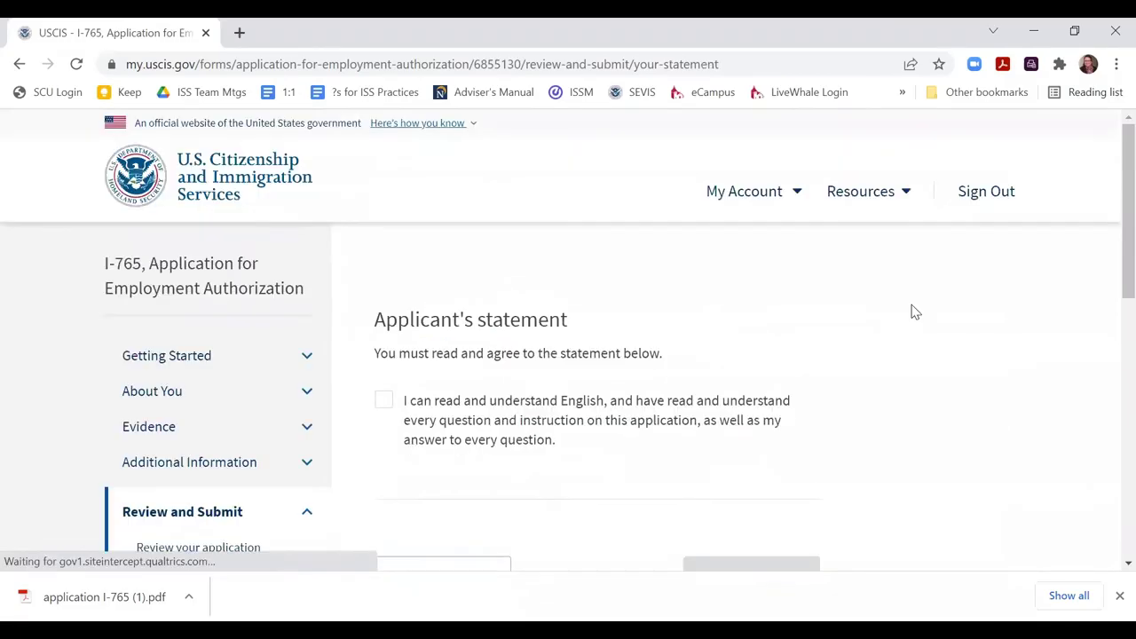
Agree to the applicant's statement and move to the declaration and signature page.
click(383, 400)
scroll(728, 398, down, 2)
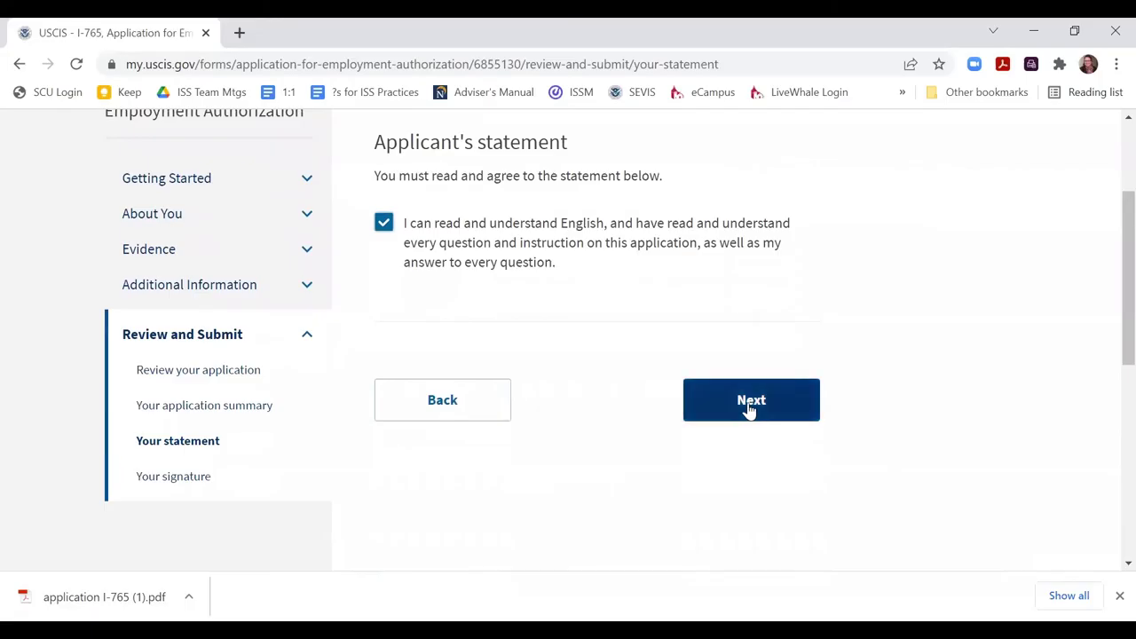
click(748, 406)
Agree to the certification, sign with the applicant's name, and proceed to payment.
scroll(394, 400, down, 10)
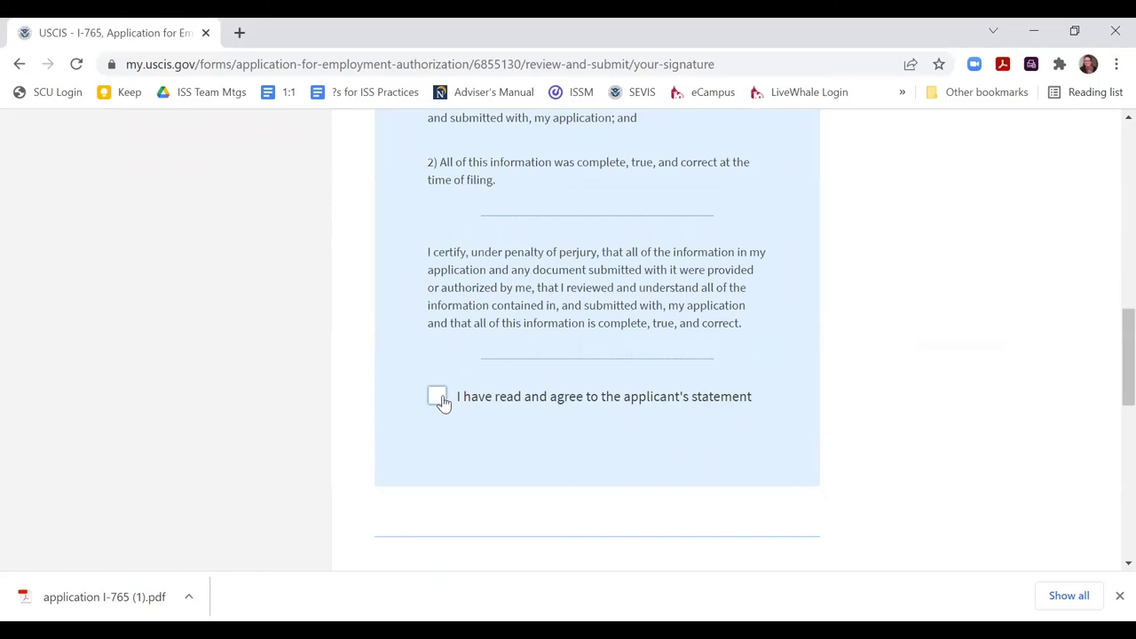
click(437, 397)
scroll(542, 290, down, 4)
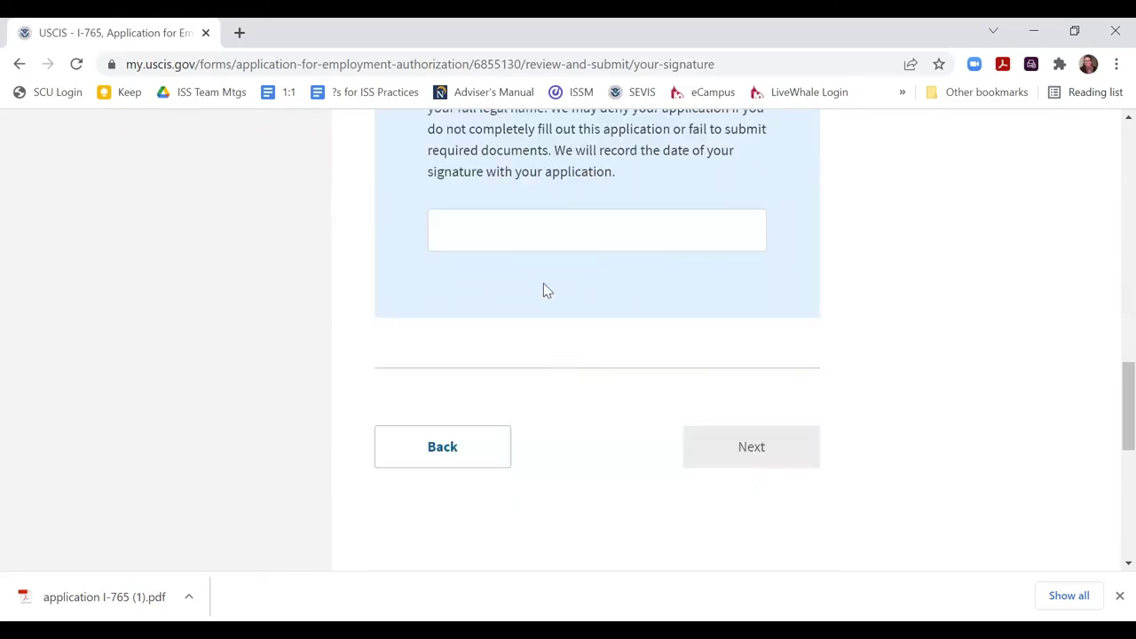
click(536, 232)
text(SAMPLE)
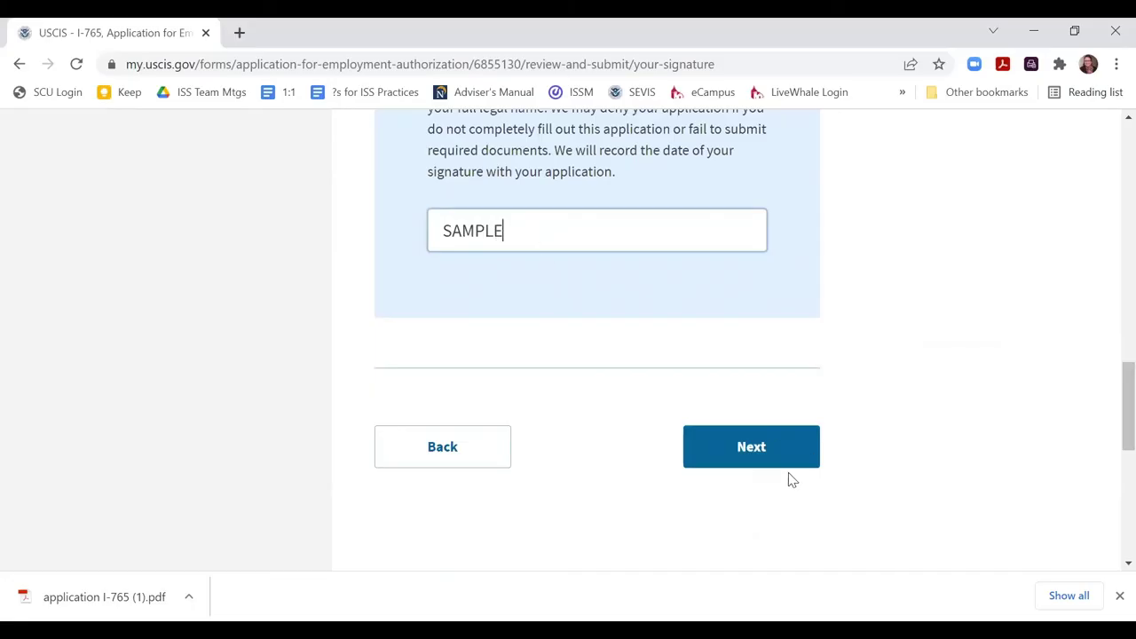
click(769, 451)
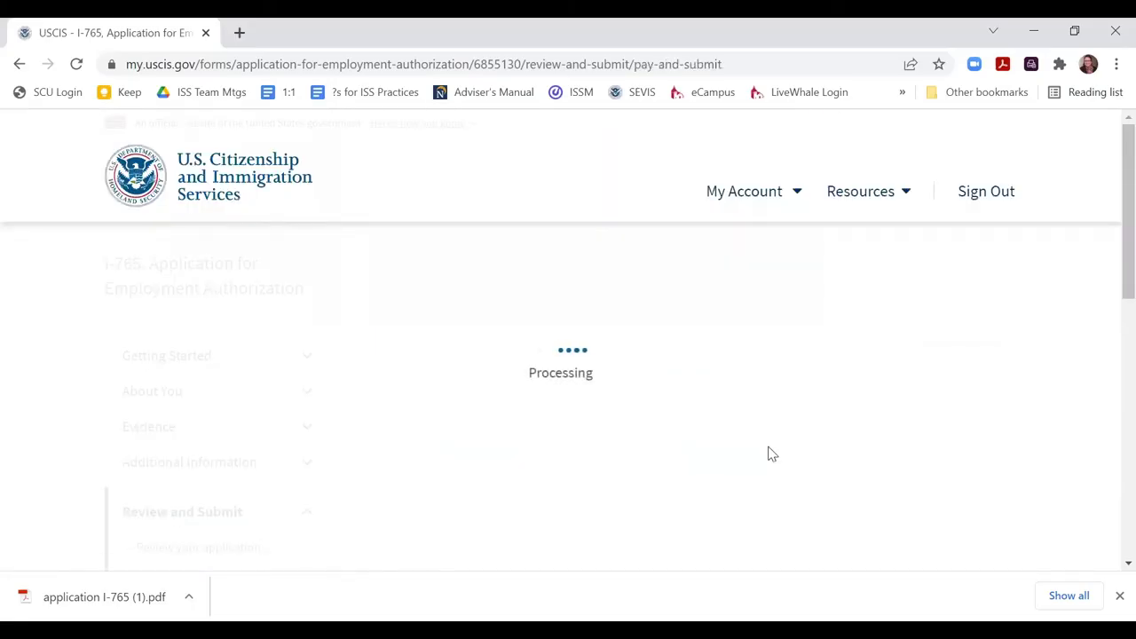
Review the Pay for and submit page and send the $410 fee to Pay.gov.
scroll(770, 453, down, 1)
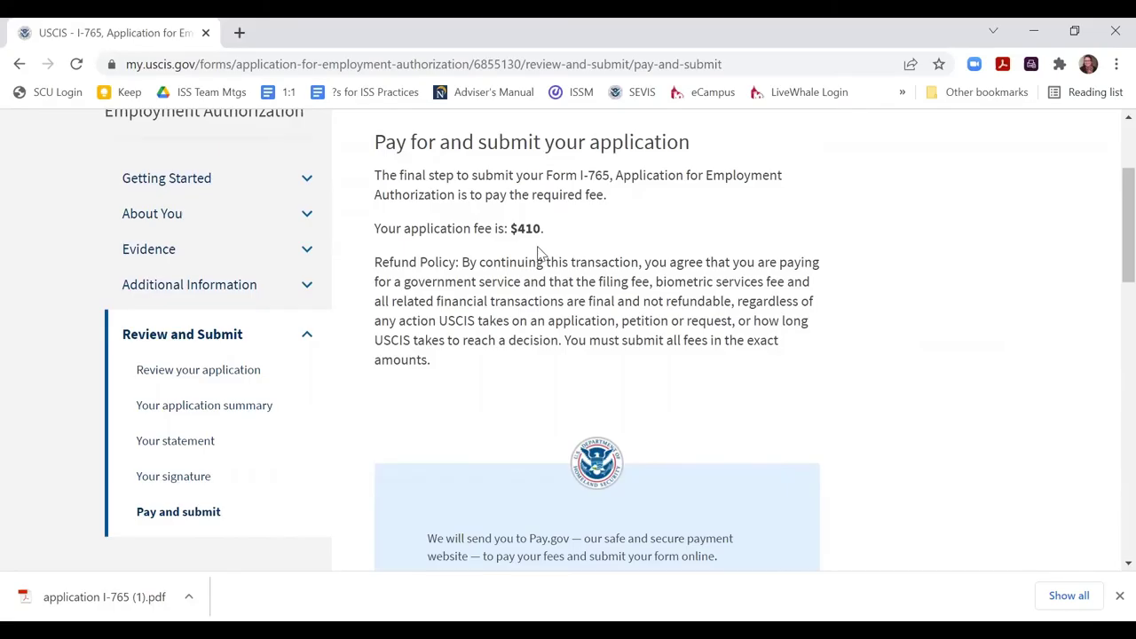
scroll(537, 253, down, 2)
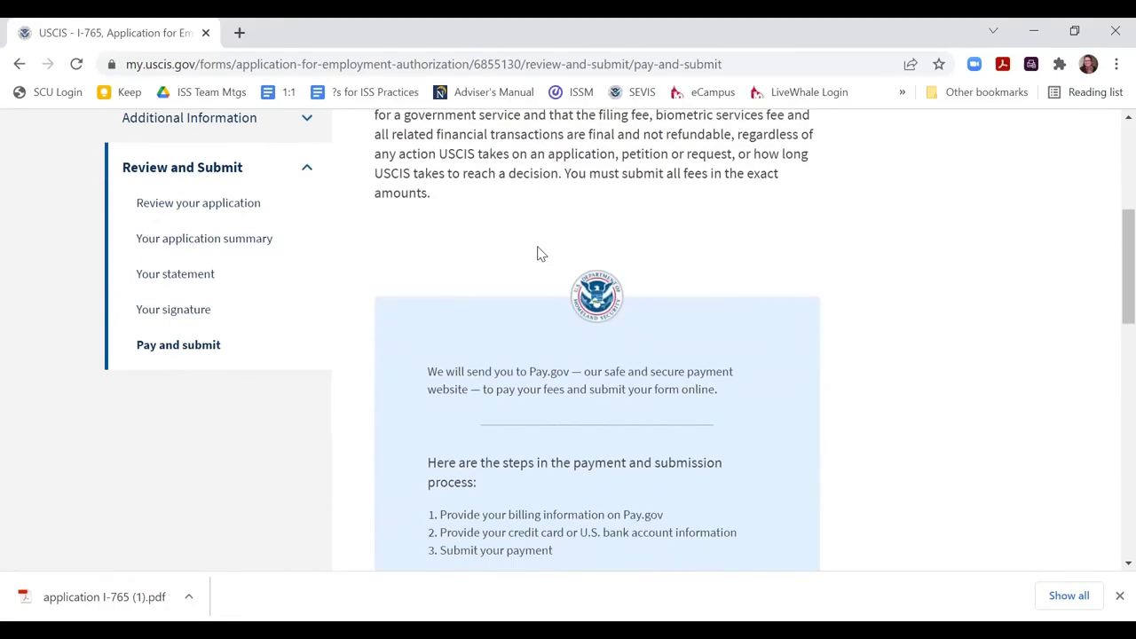
scroll(537, 253, down, 2)
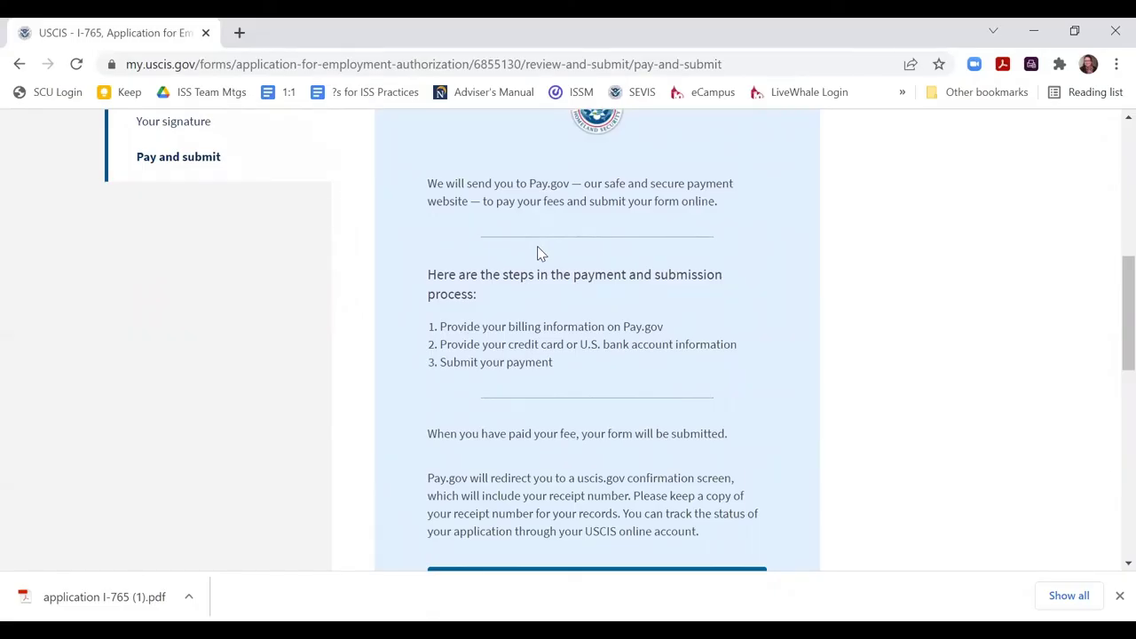
scroll(537, 251, down, 2)
click(621, 422)
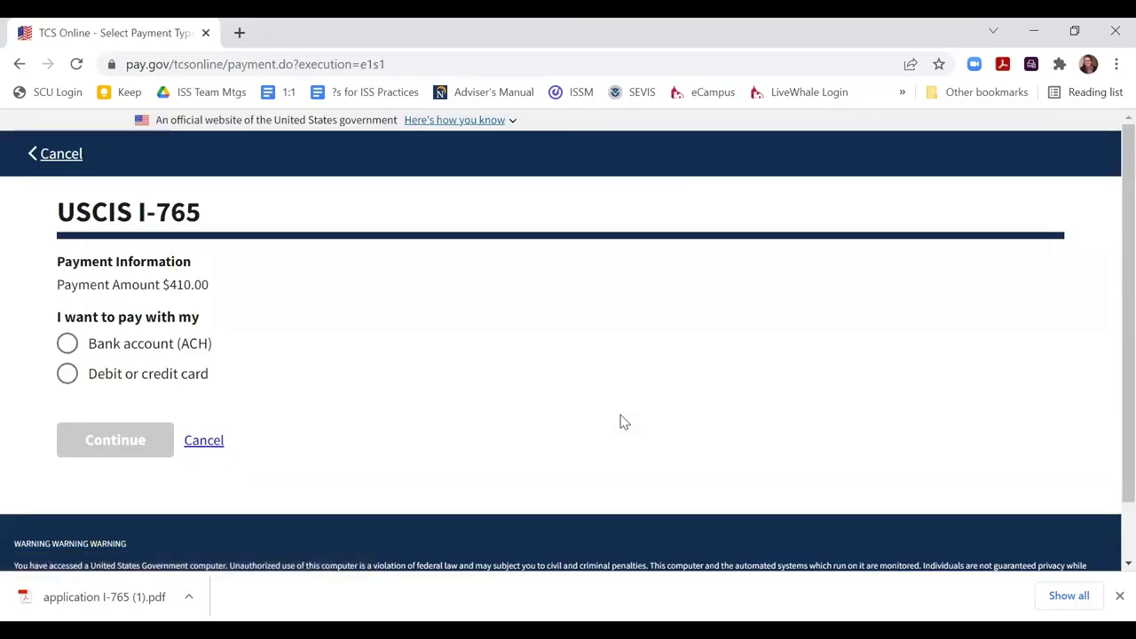
Choose Bank account (ACH) on Pay.gov, then cancel the payment.
click(68, 345)
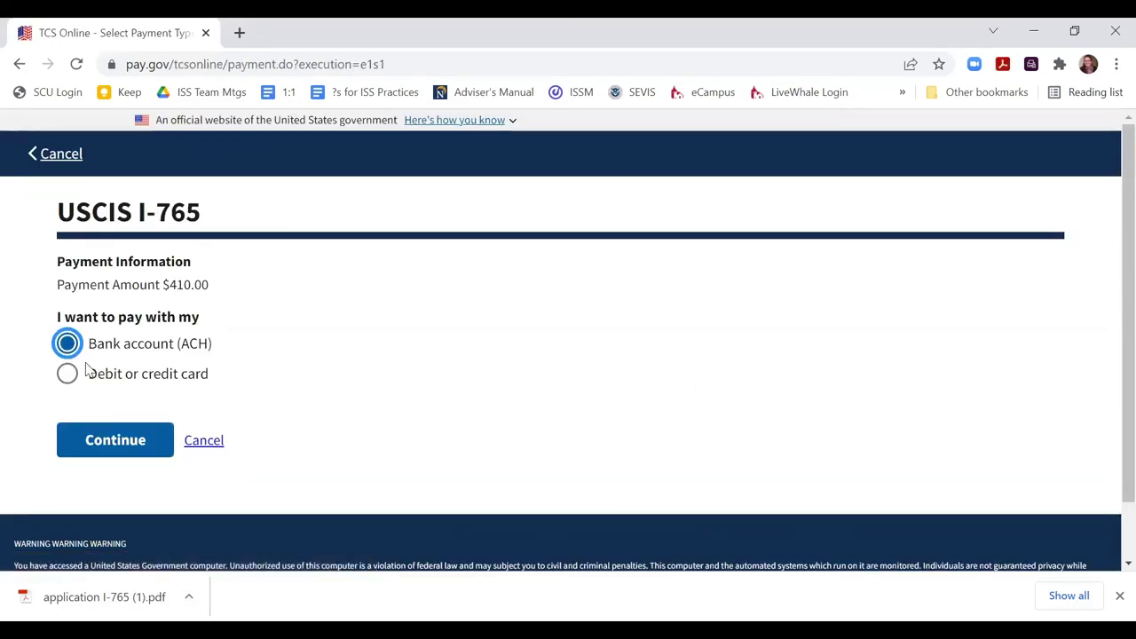
click(125, 446)
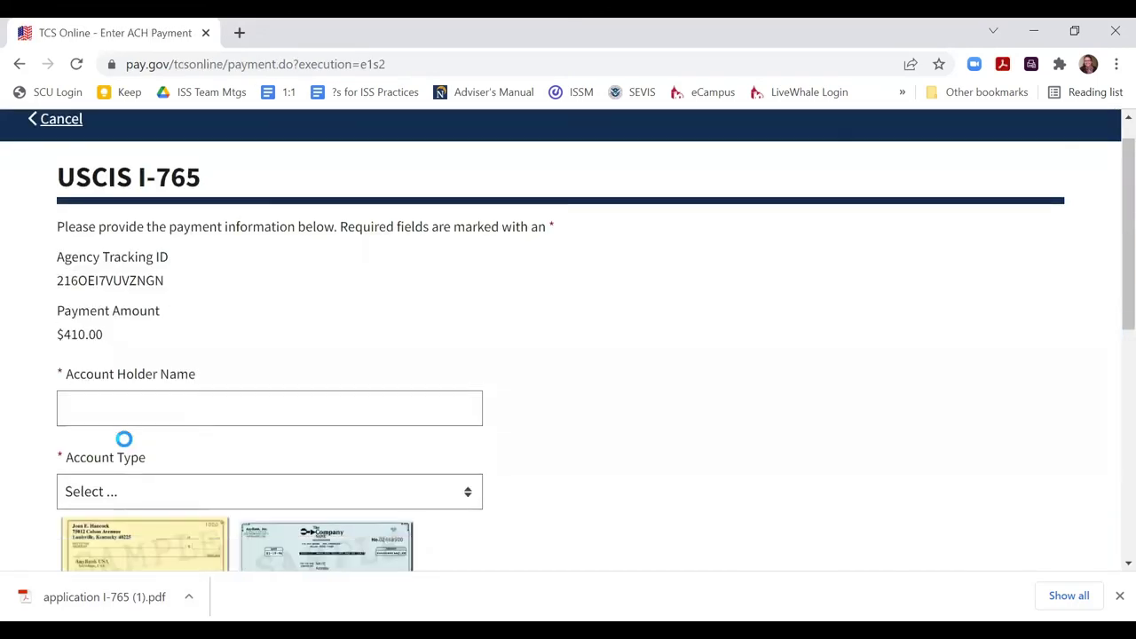
scroll(122, 420, down, 2)
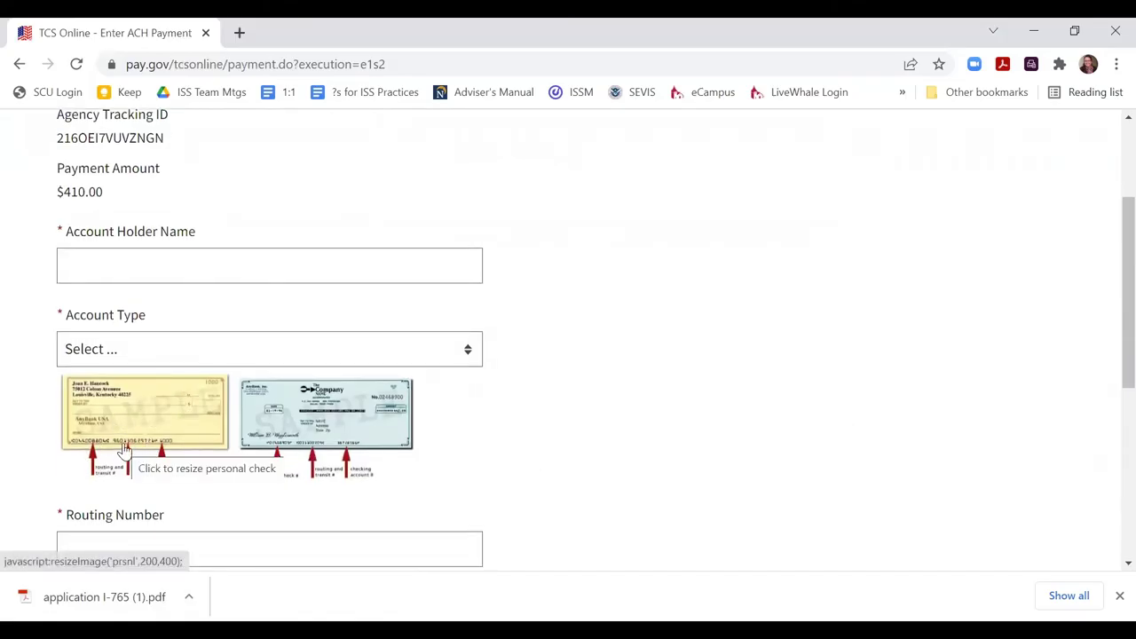
scroll(125, 450, down, 4)
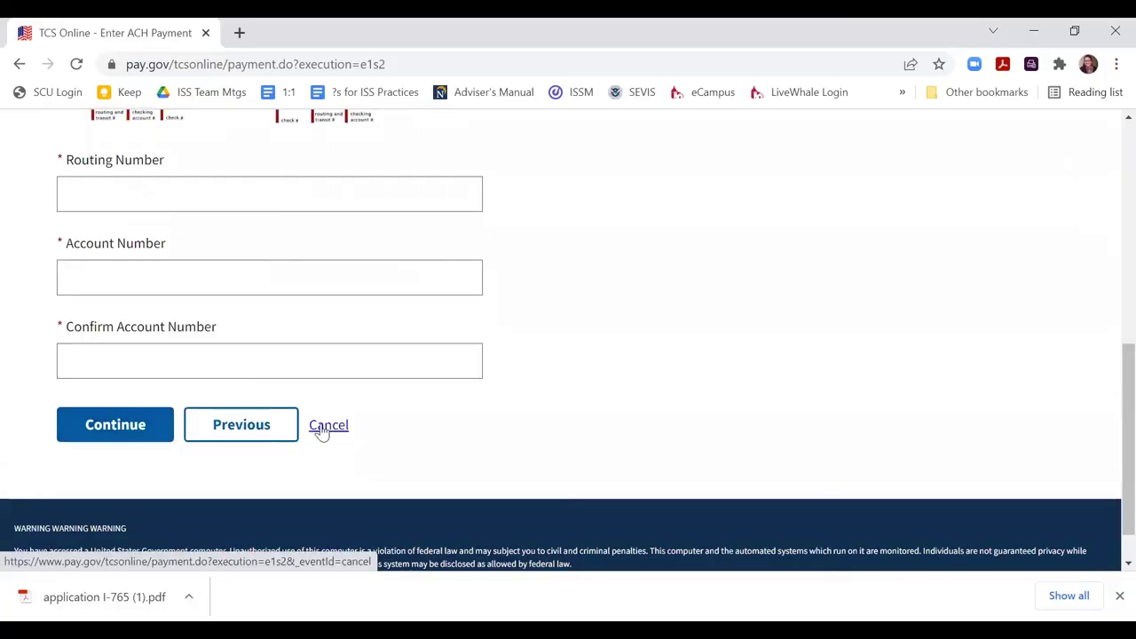
click(324, 426)
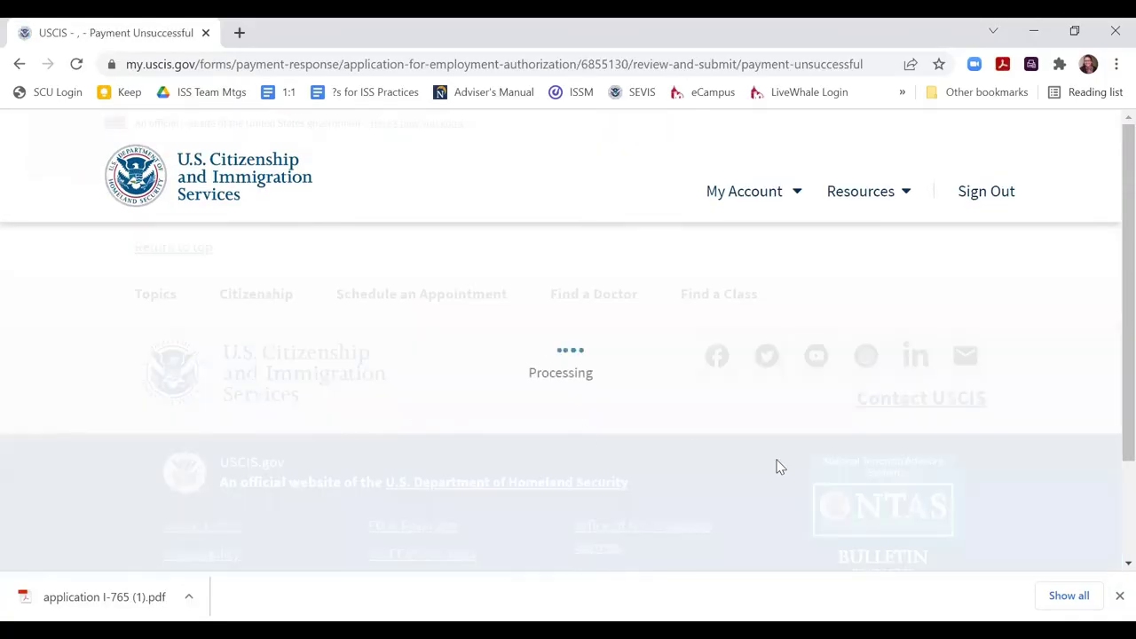
Return to Sign and submit and move from Review your application to the I-765 summary.
click(377, 499)
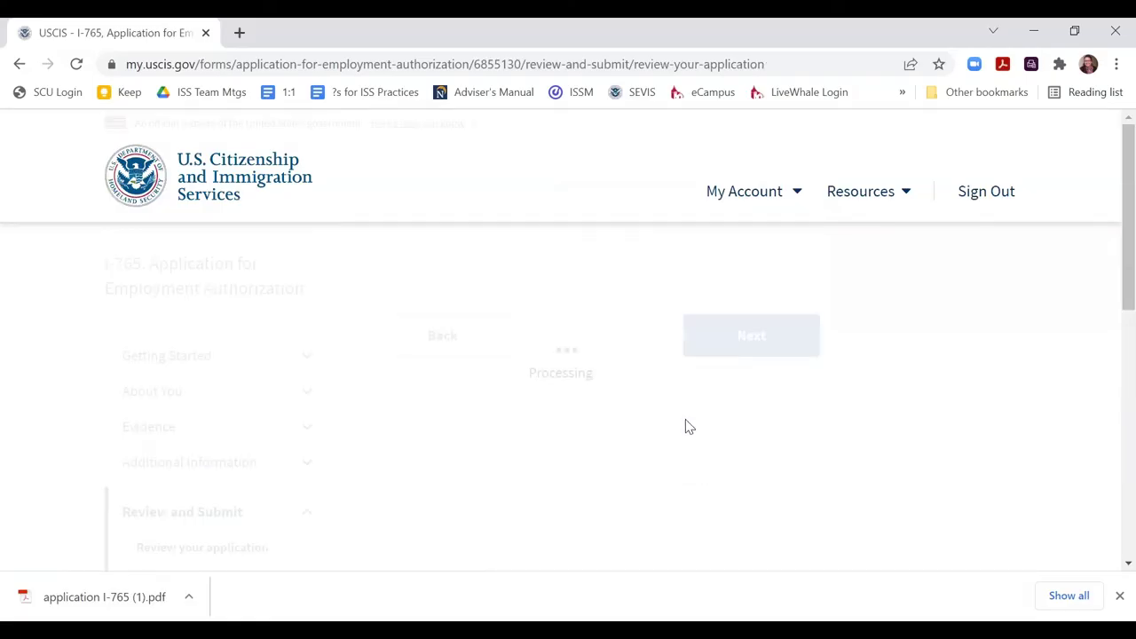
scroll(685, 354, down, 3)
scroll(684, 354, down, 10)
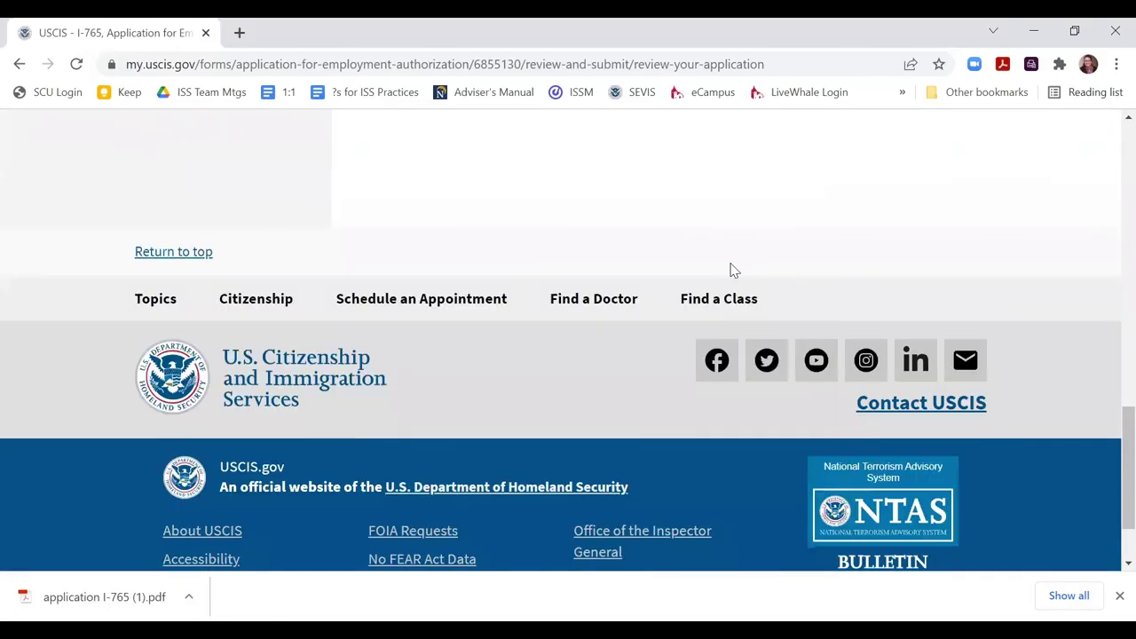
scroll(730, 272, up, 3)
click(747, 271)
scroll(746, 271, down, 15)
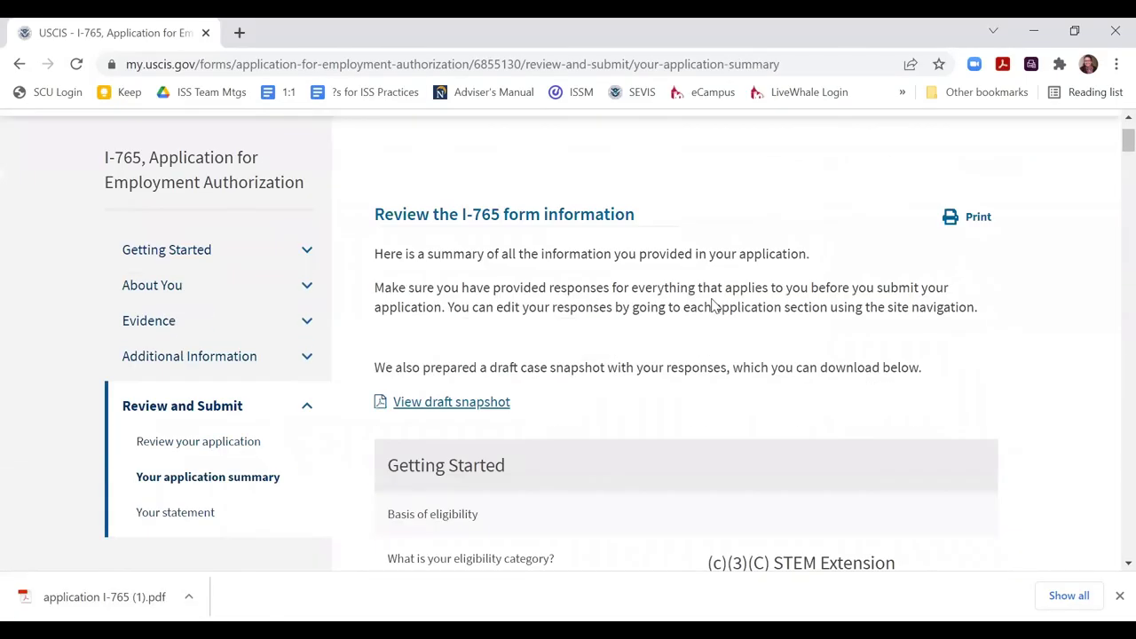
scroll(1108, 228, down, 20)
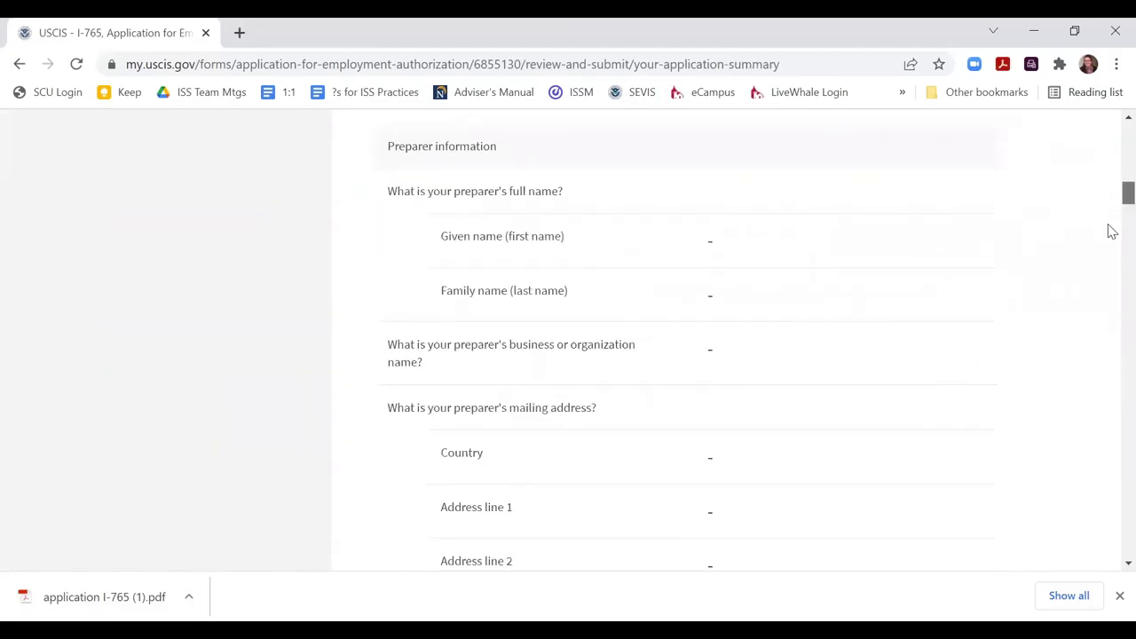
Agree to the applicant's statement and continue to the declaration and signature page.
scroll(1111, 508, up, 5)
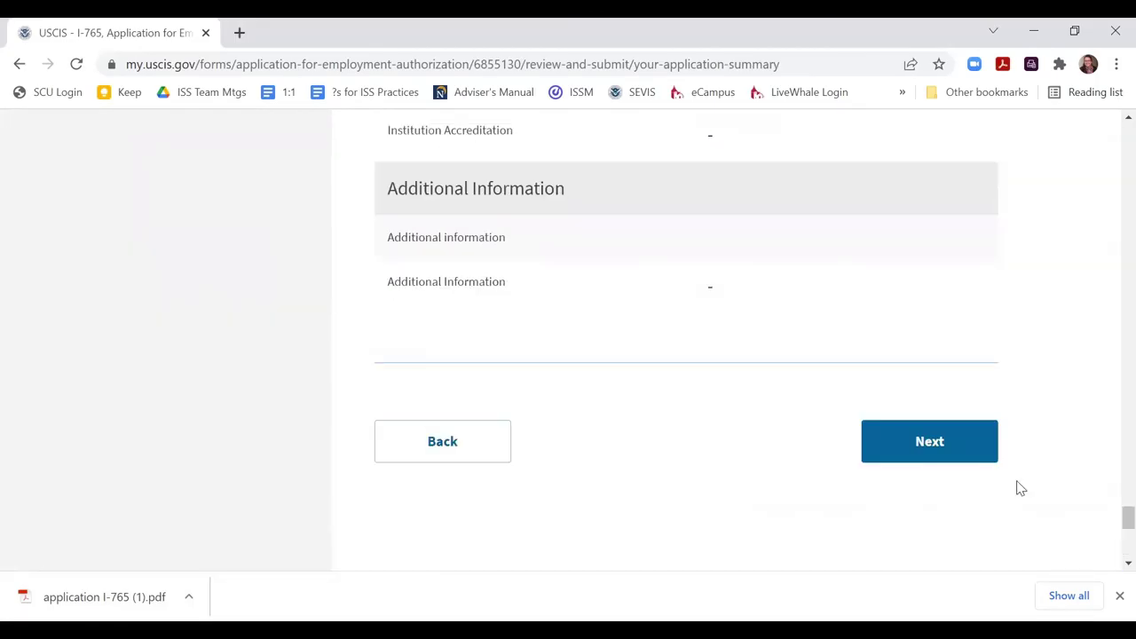
click(883, 446)
click(426, 401)
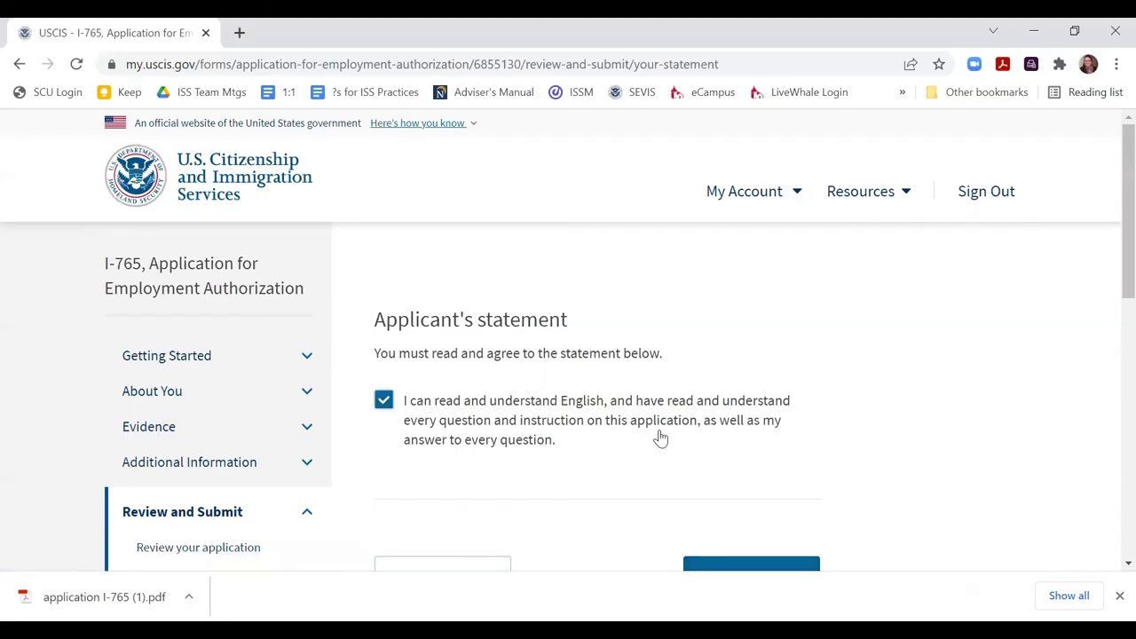
scroll(622, 426, down, 2)
click(751, 400)
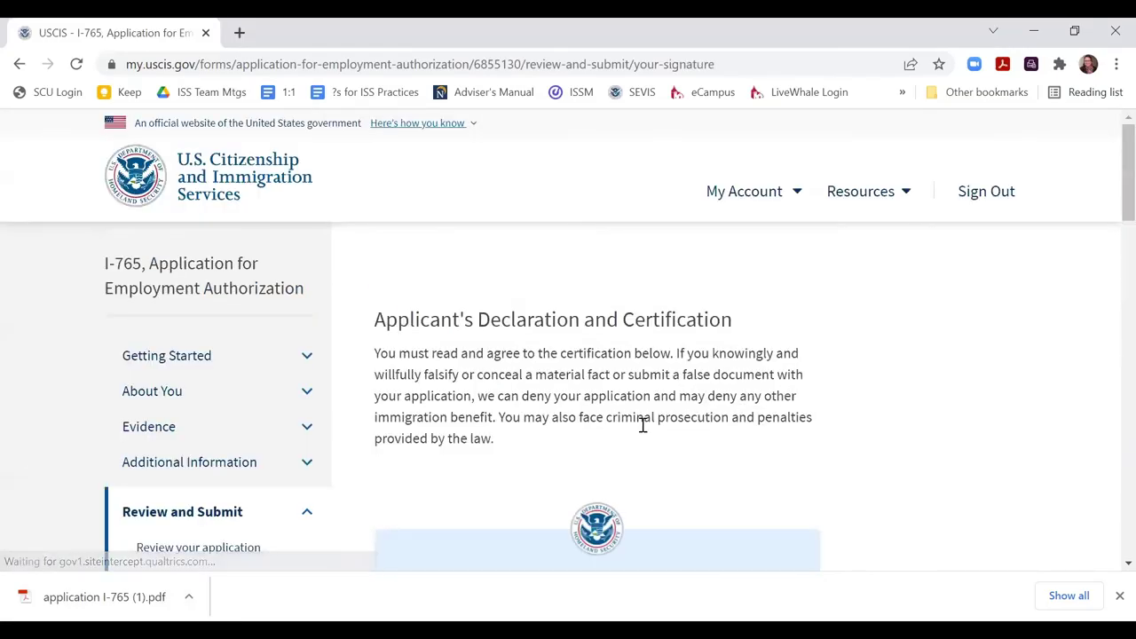
Agree to the applicant's certification and sign as SAMPLE.
scroll(642, 427, down, 15)
scroll(551, 373, up, 3)
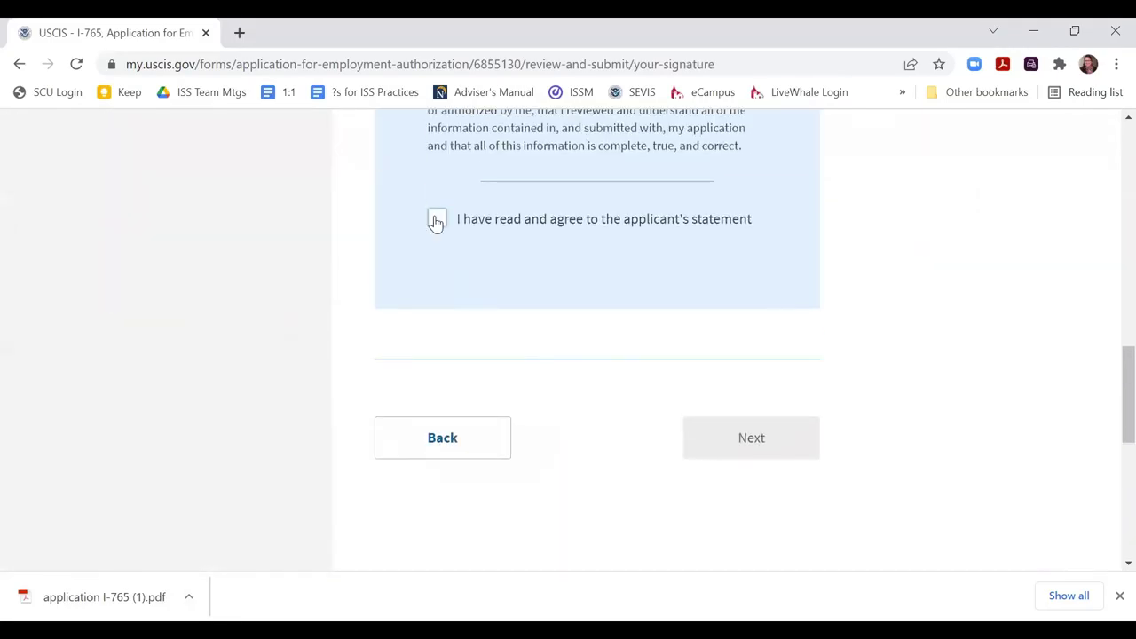
click(437, 220)
click(505, 398)
text(SA)
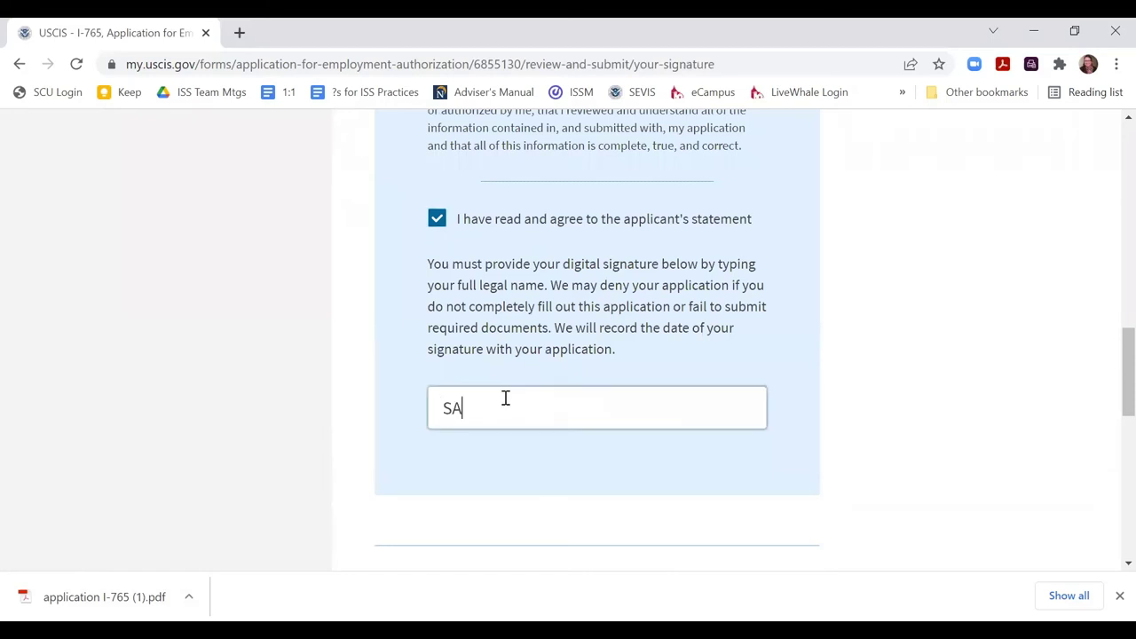
text(MPLE)
Submit the signature and send the $410 fee to Pay.gov again.
scroll(511, 389, down, 3)
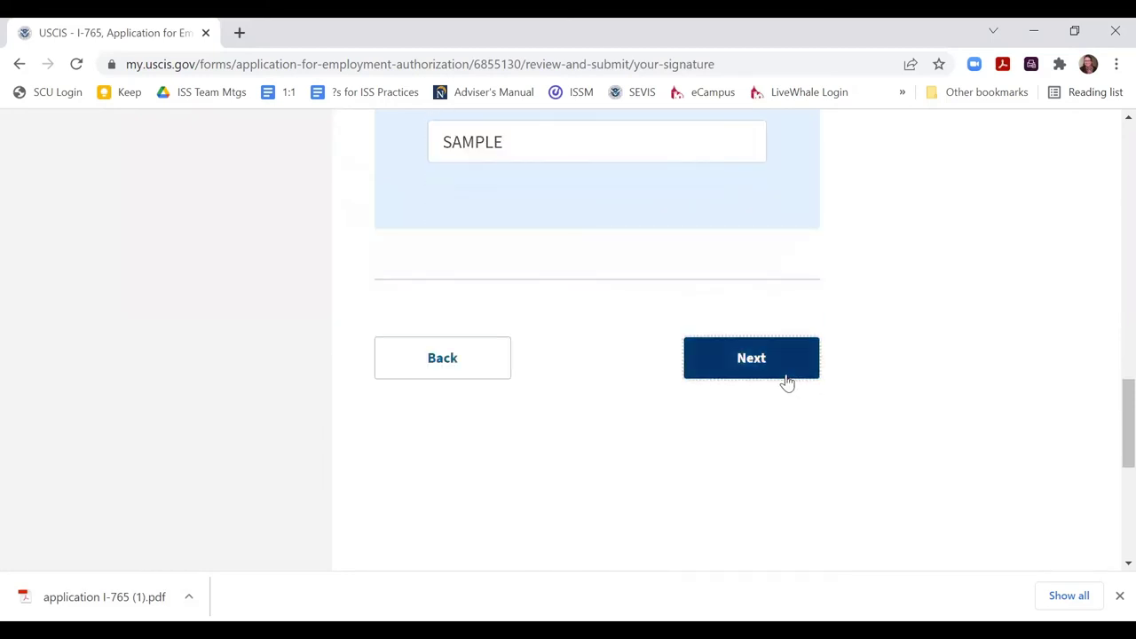
click(787, 380)
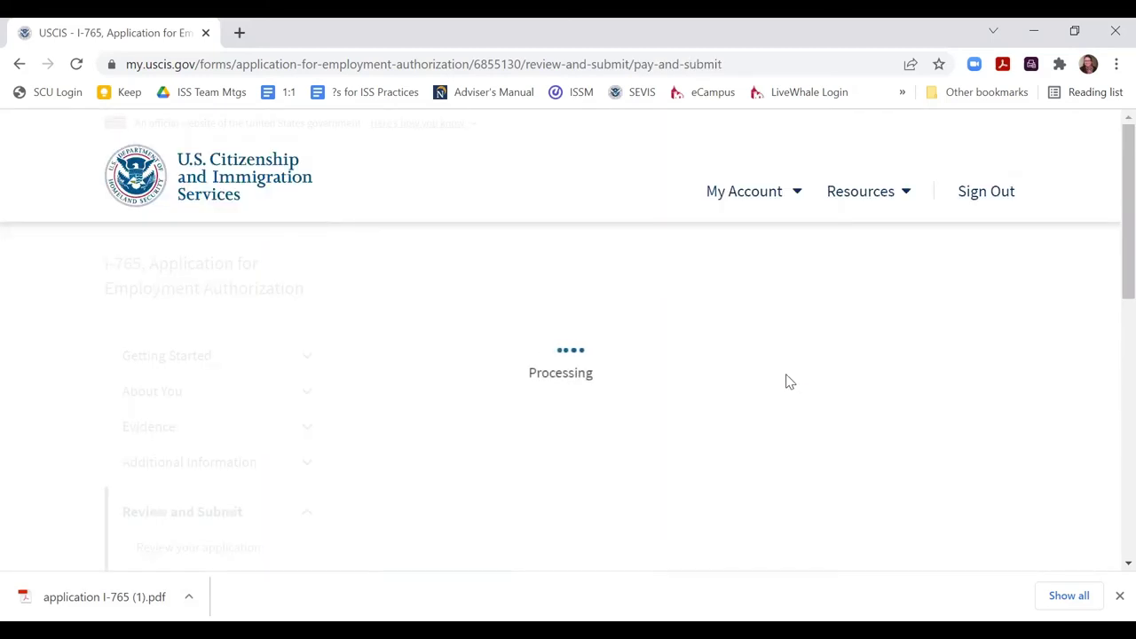
scroll(786, 381, down, 10)
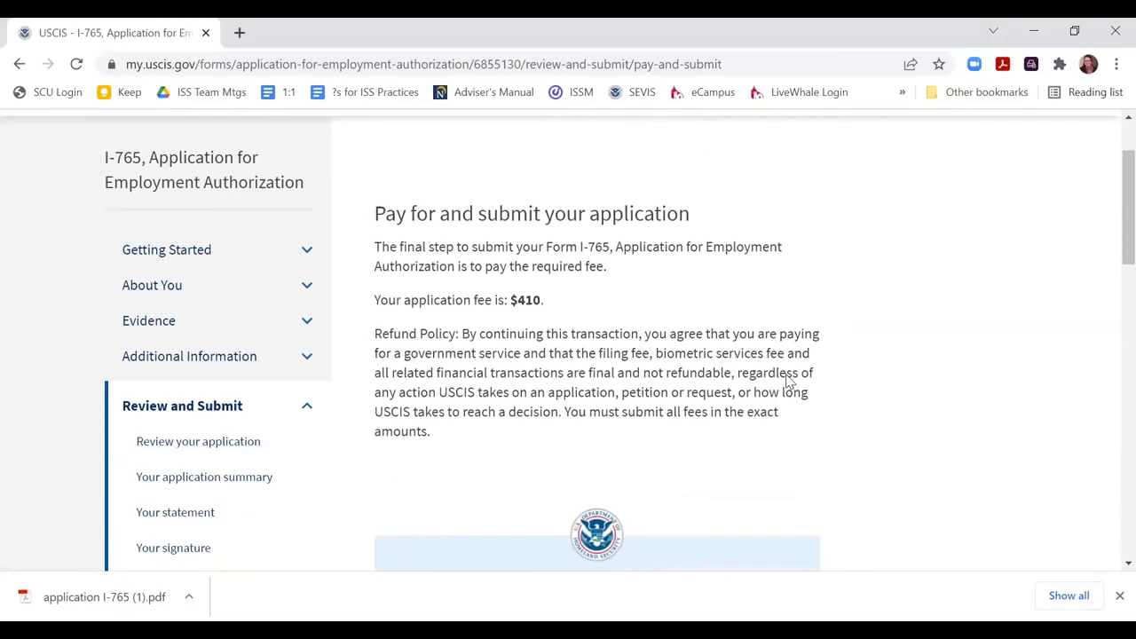
scroll(786, 381, down, 2)
click(577, 150)
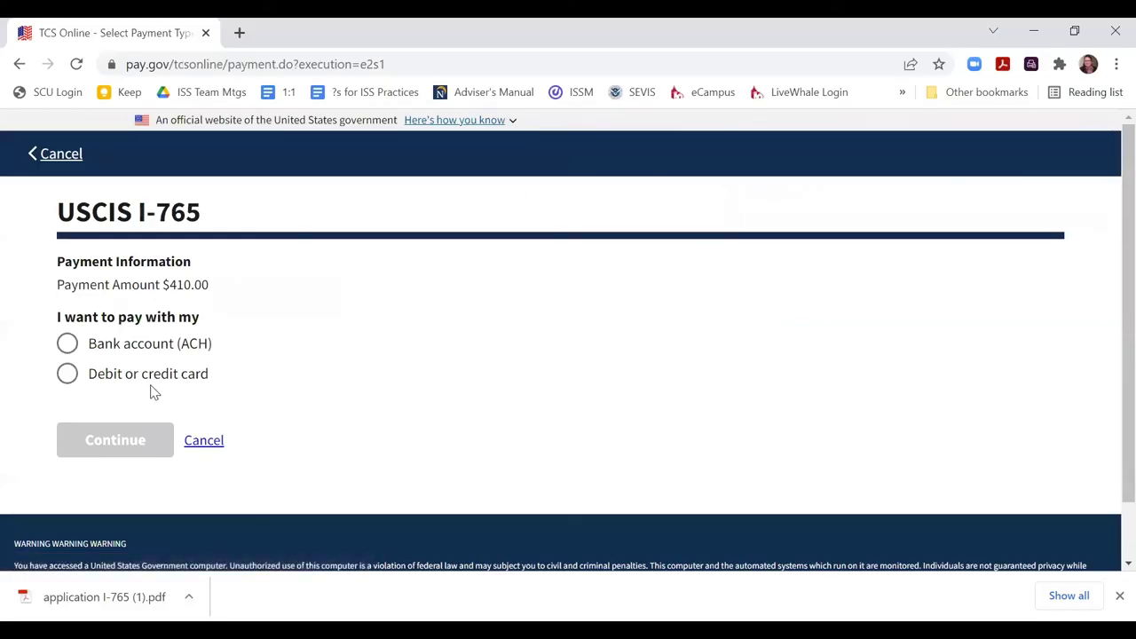
Pick bank account payment, view the empty ACH form, then return to the payment-method choice.
click(67, 344)
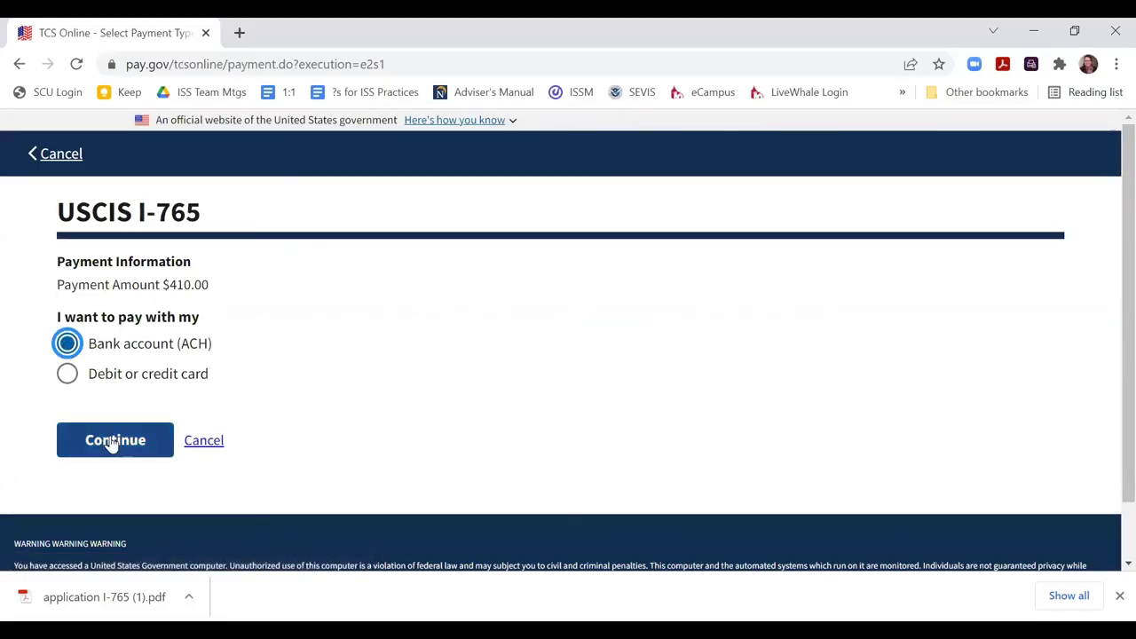
click(111, 440)
scroll(110, 436, down, 2)
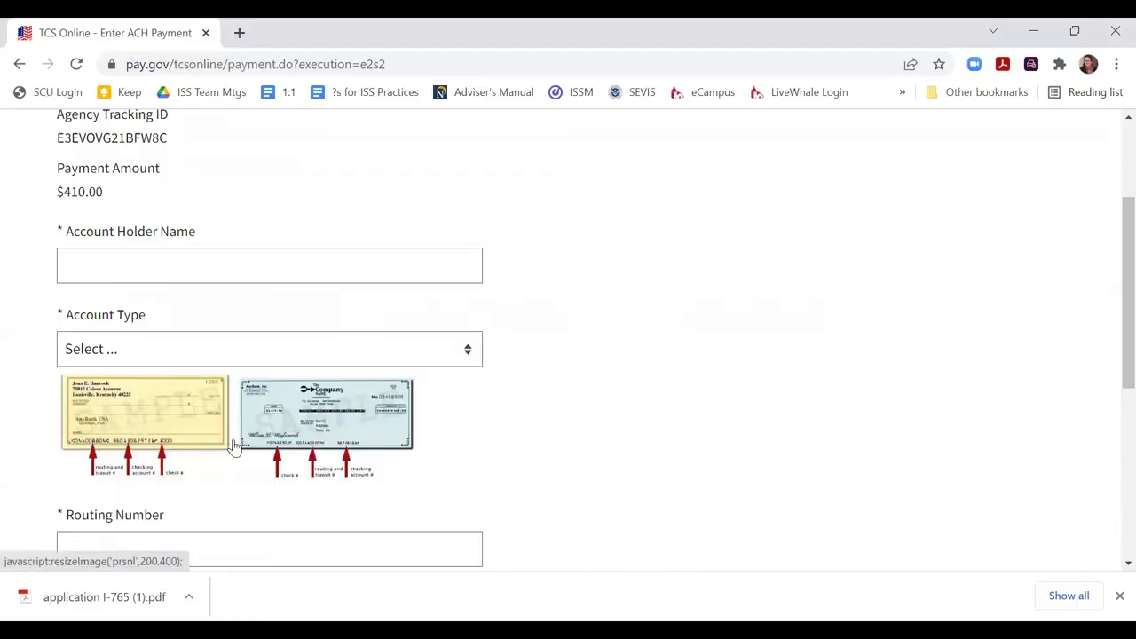
scroll(236, 449, down, 2)
scroll(279, 452, down, 3)
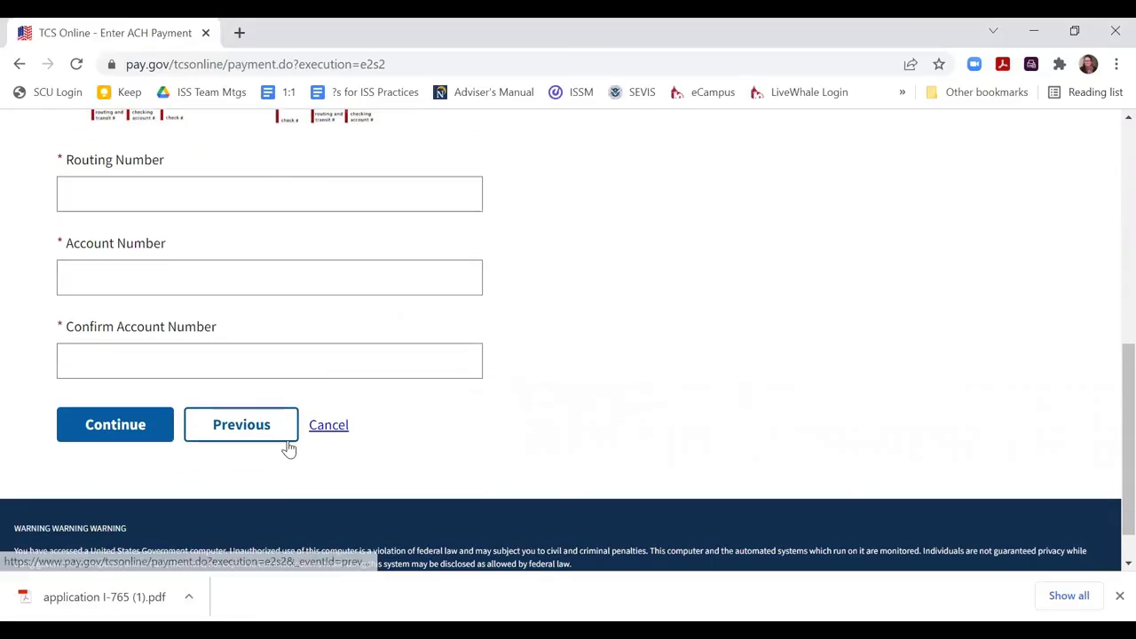
click(266, 433)
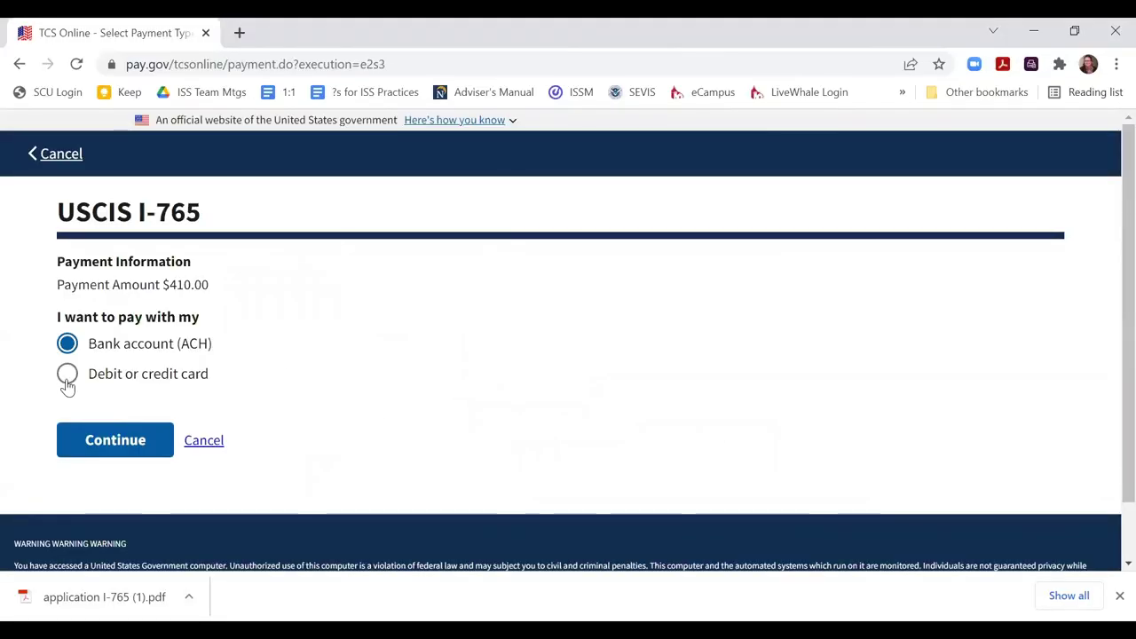
Switch to debit or credit card, review the empty card form, then go back and cancel.
click(67, 376)
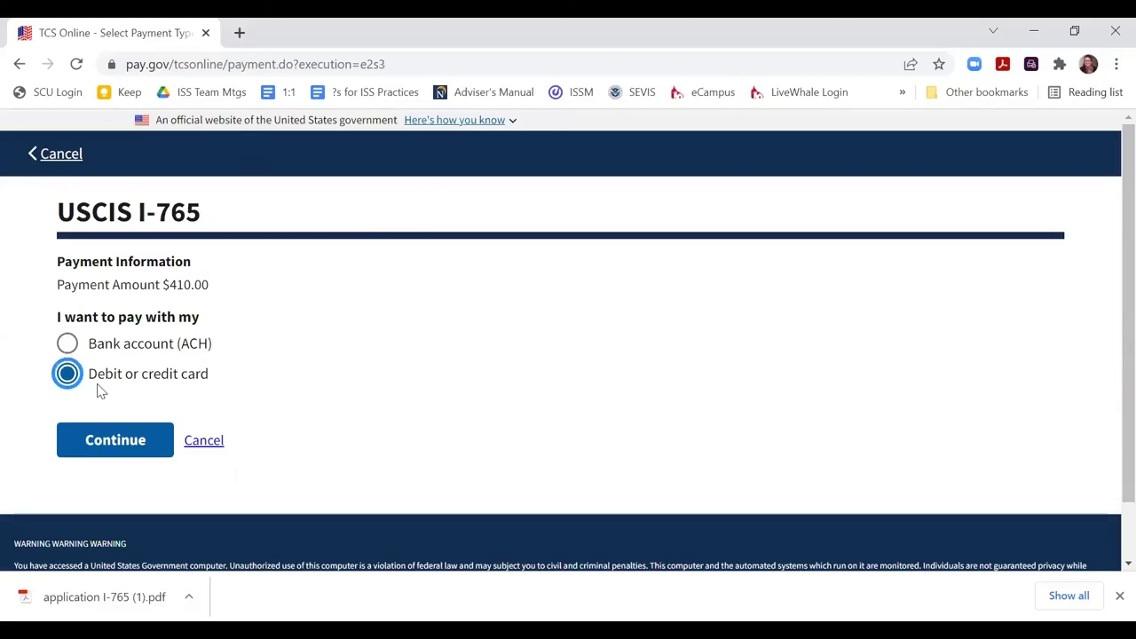
click(131, 451)
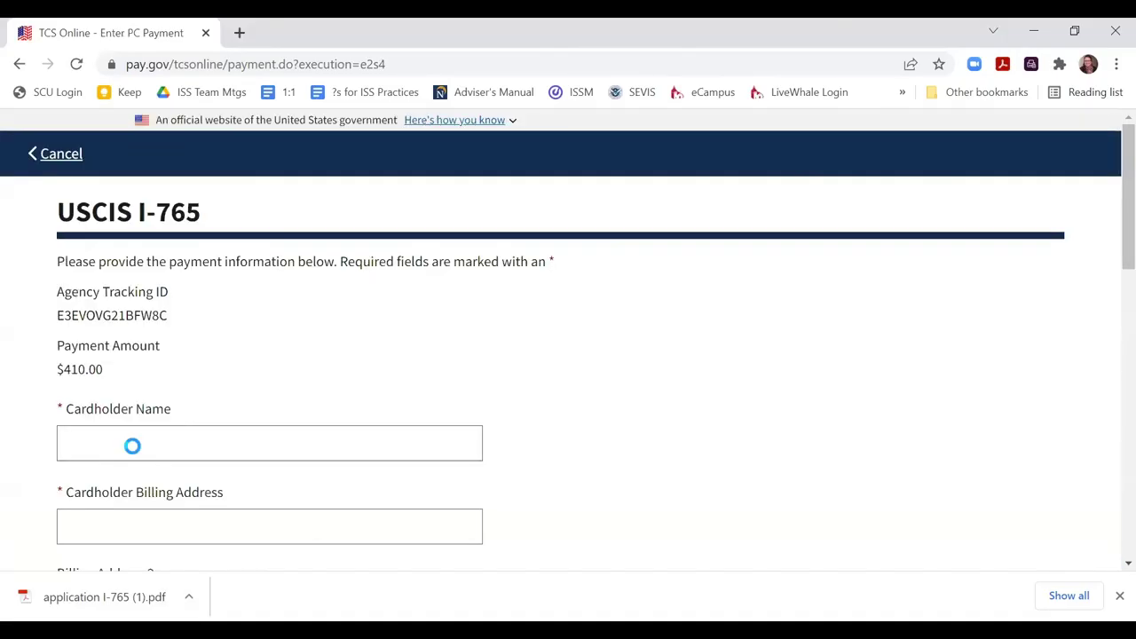
scroll(132, 446, down, 2)
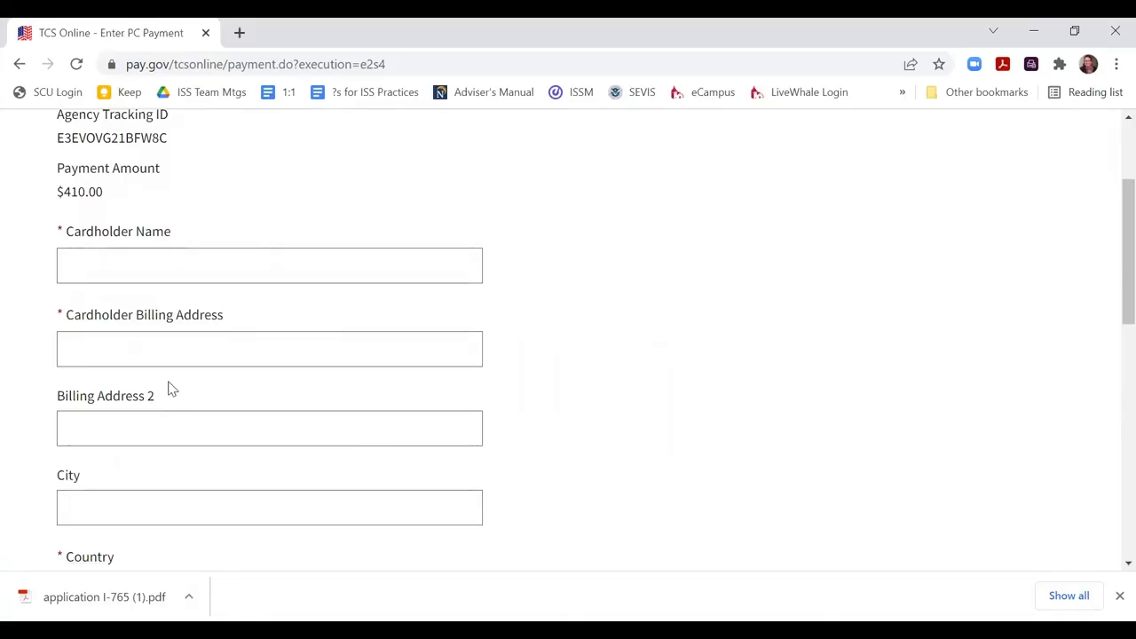
scroll(172, 388, down, 2)
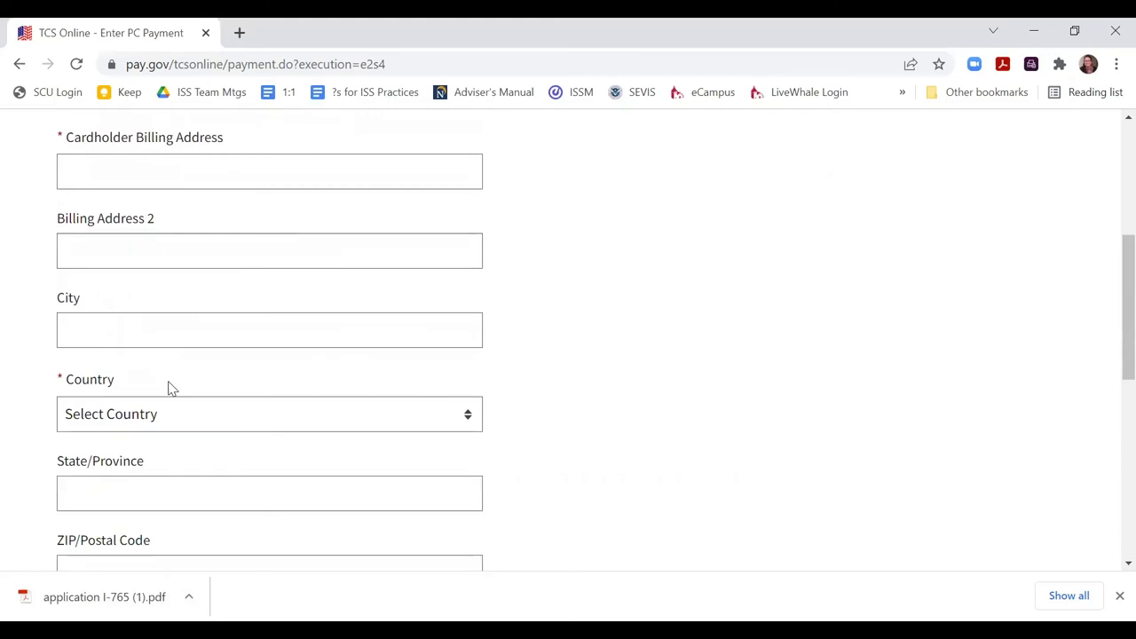
scroll(172, 389, down, 5)
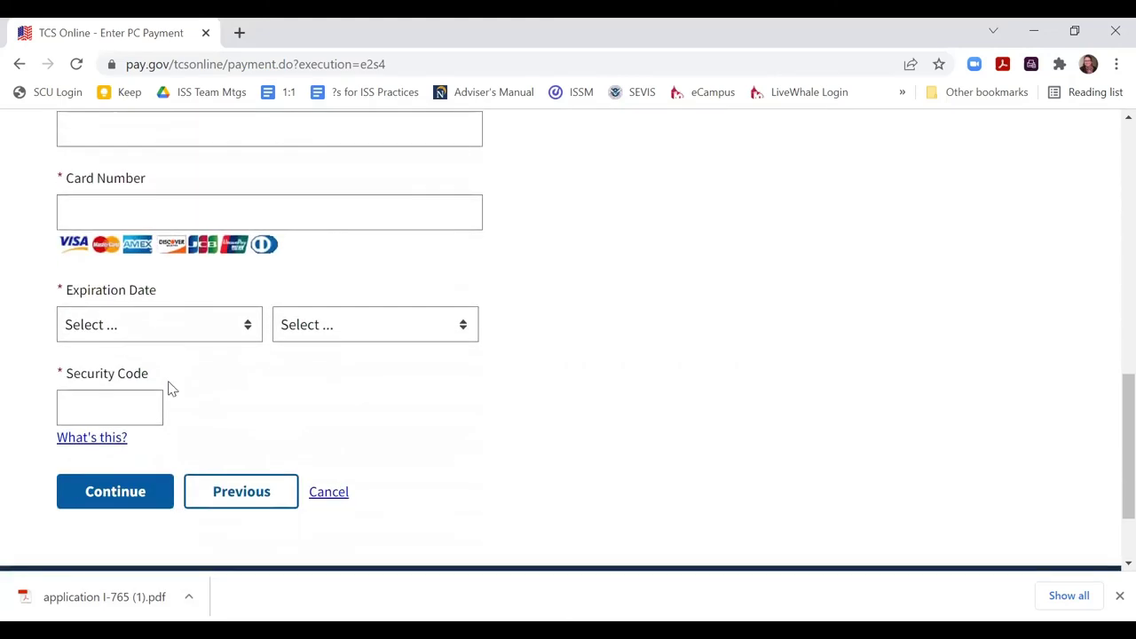
scroll(171, 389, up, 8)
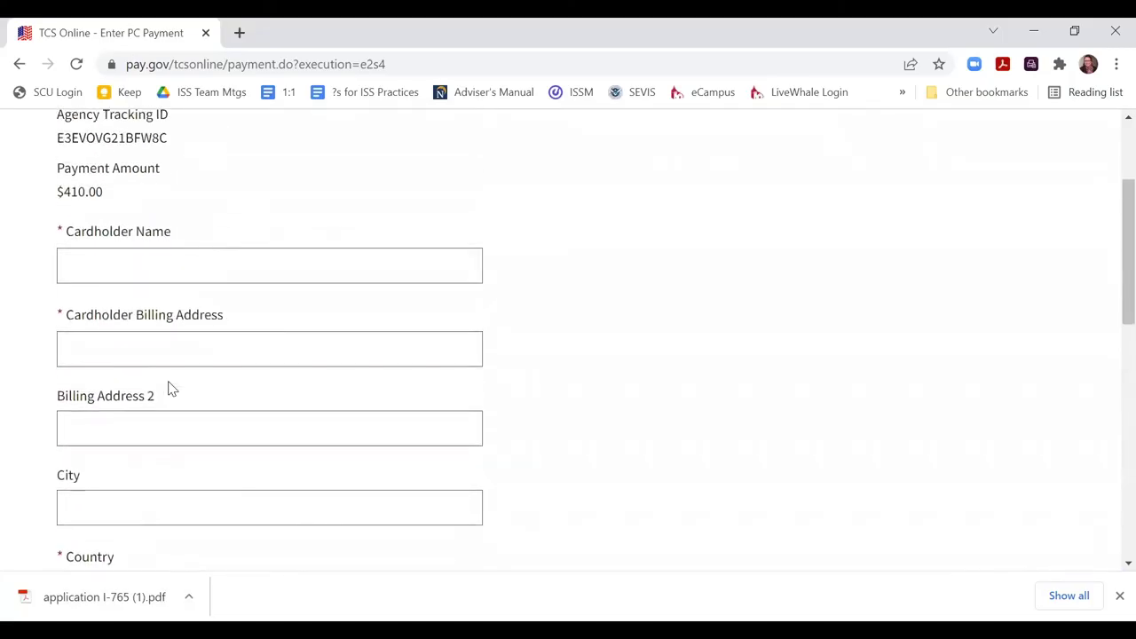
scroll(172, 388, up, 1)
scroll(172, 389, down, 8)
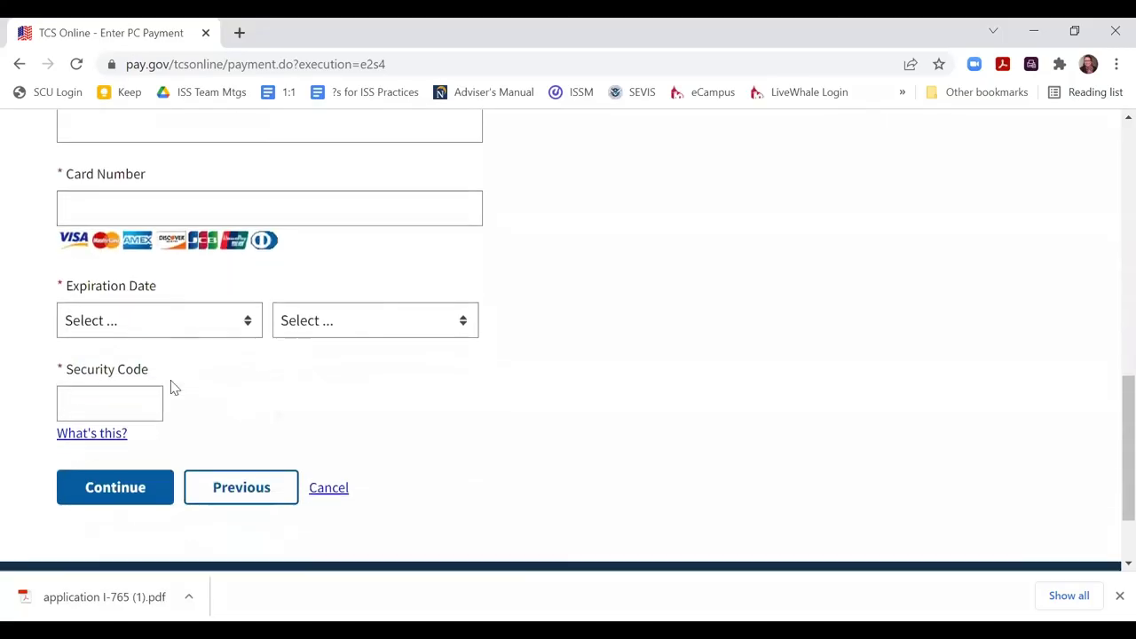
scroll(177, 395, down, 1)
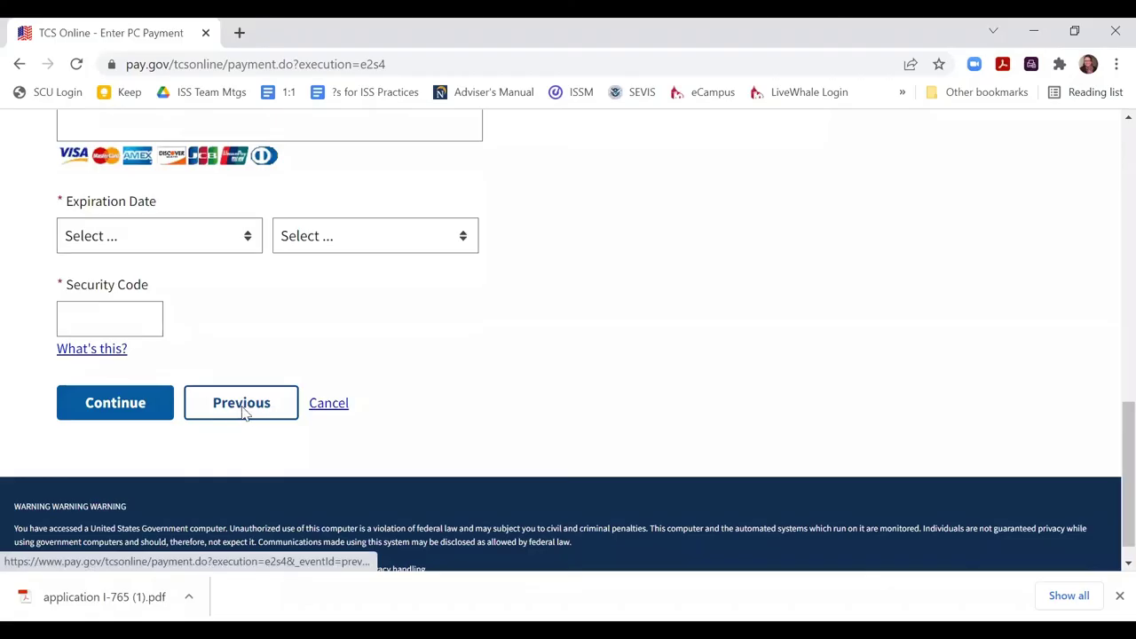
click(243, 408)
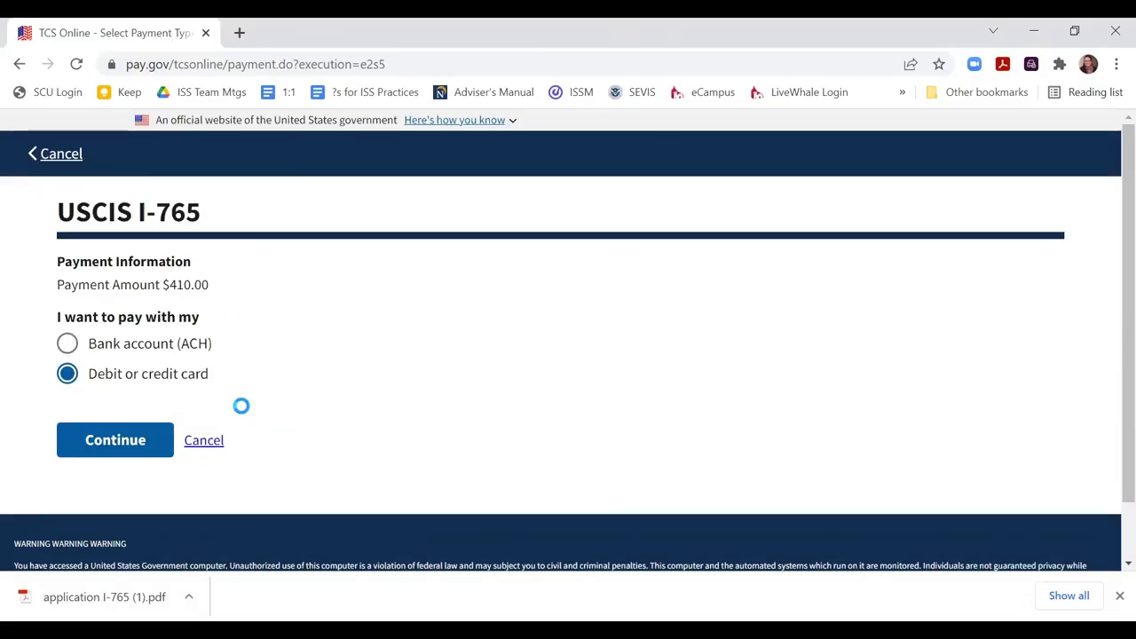
click(204, 441)
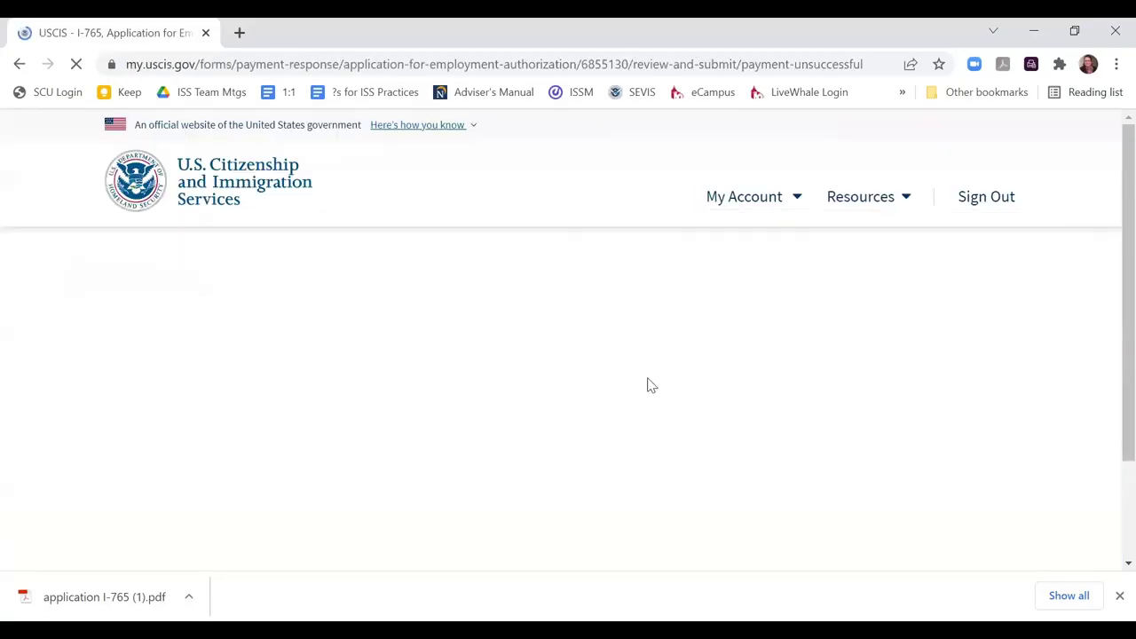
Go to My Account Home and resume the in-progress I-765 draft from Your Drafts.
click(763, 197)
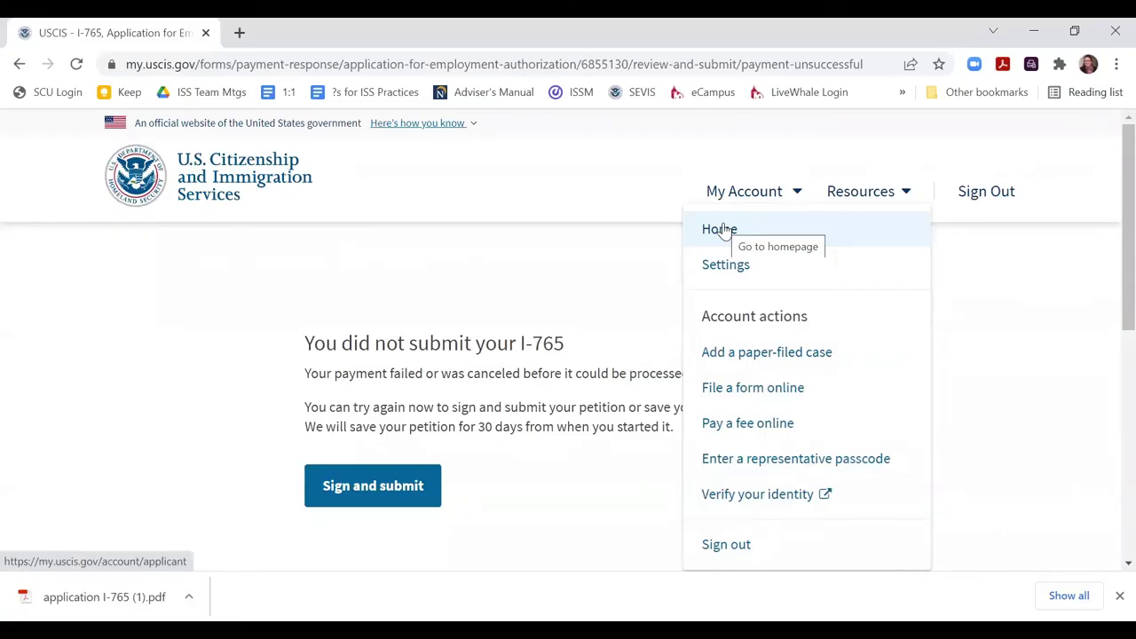
click(724, 230)
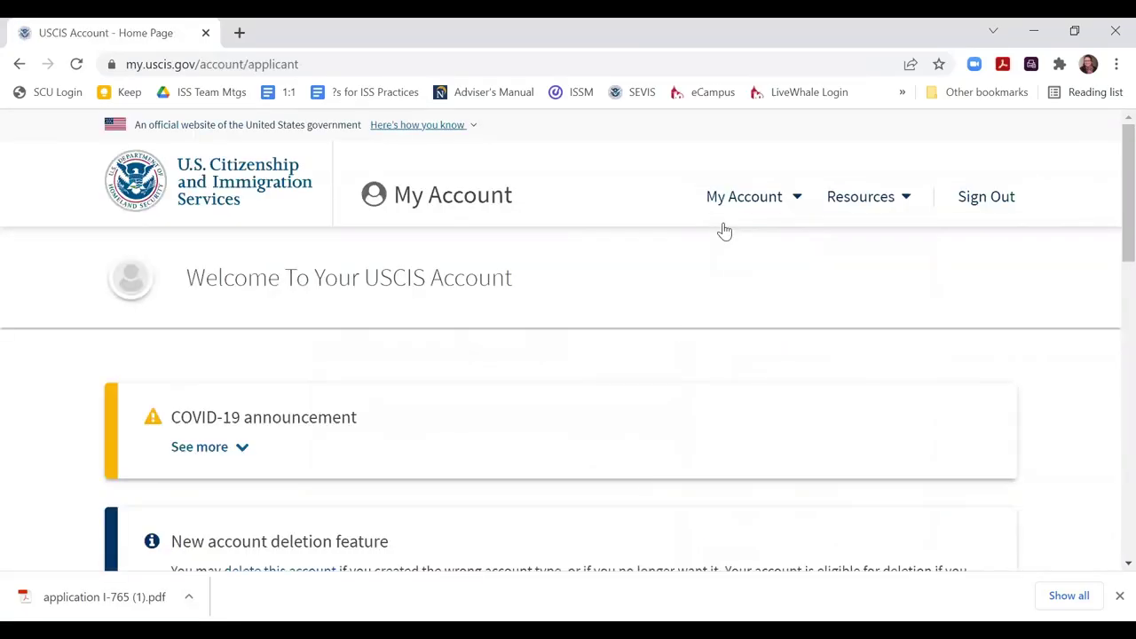
scroll(242, 396, down, 6)
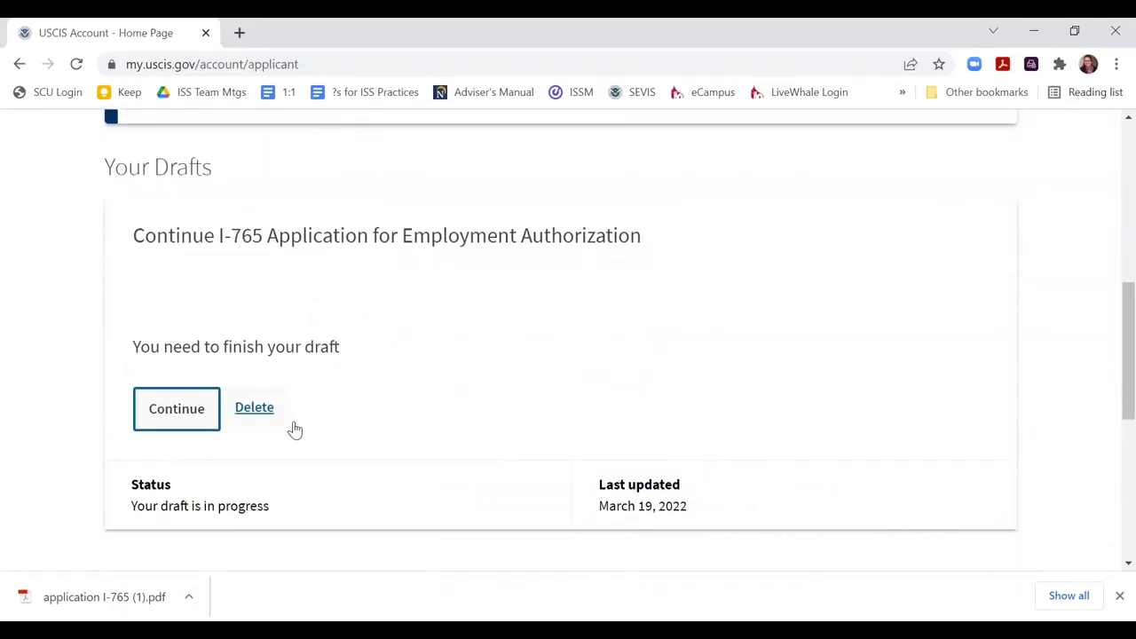
click(185, 424)
click(177, 422)
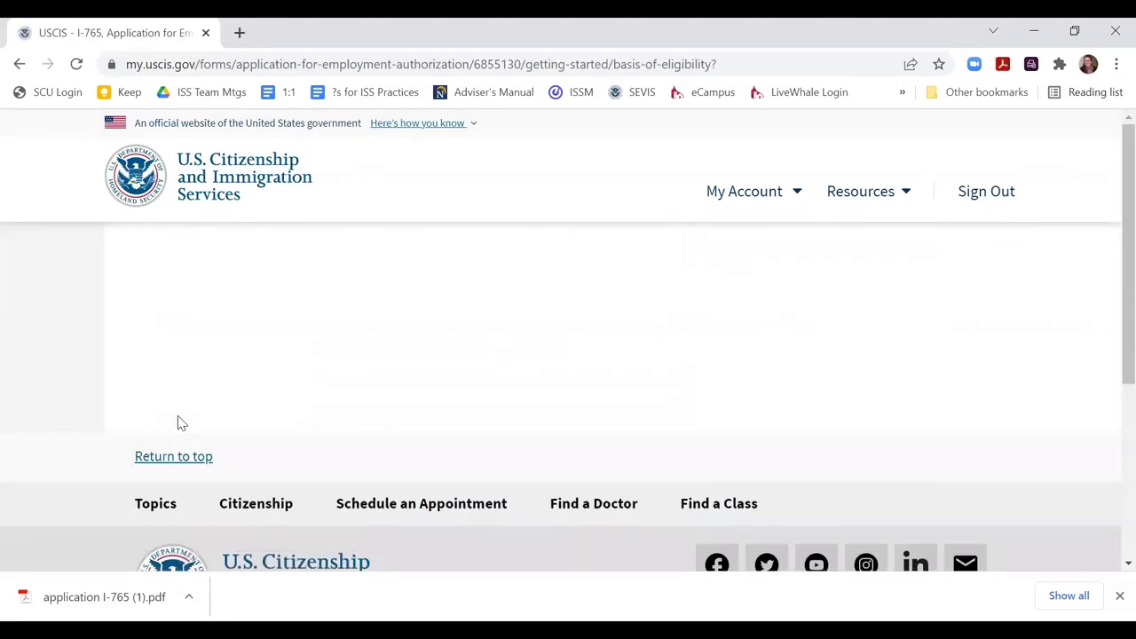
click(173, 264)
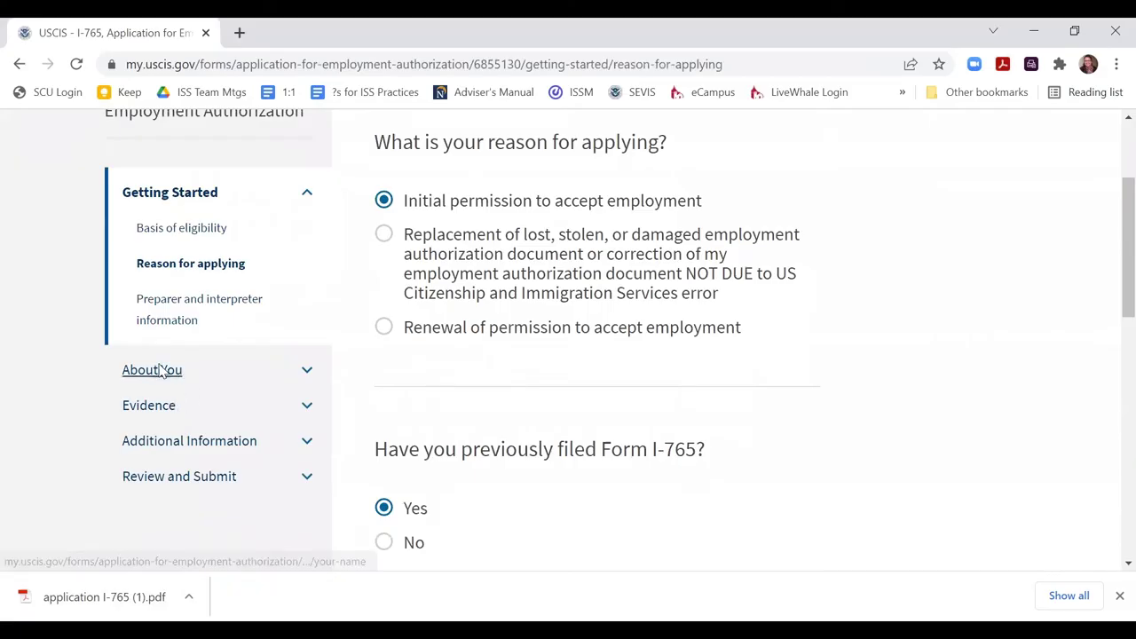
click(182, 376)
click(174, 487)
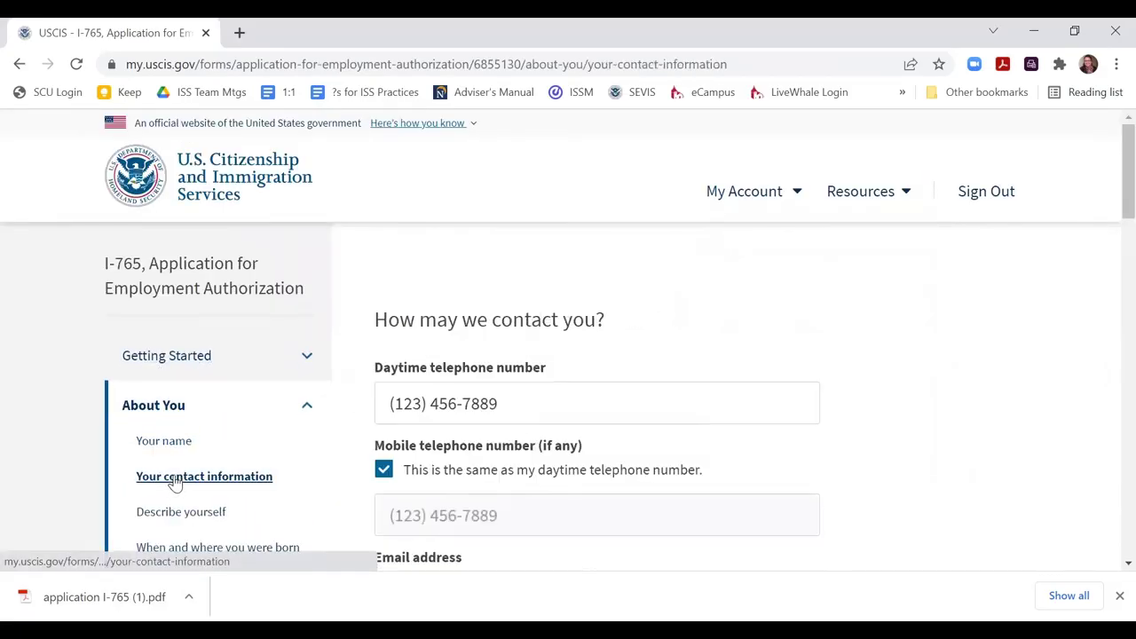
scroll(175, 482, down, 2)
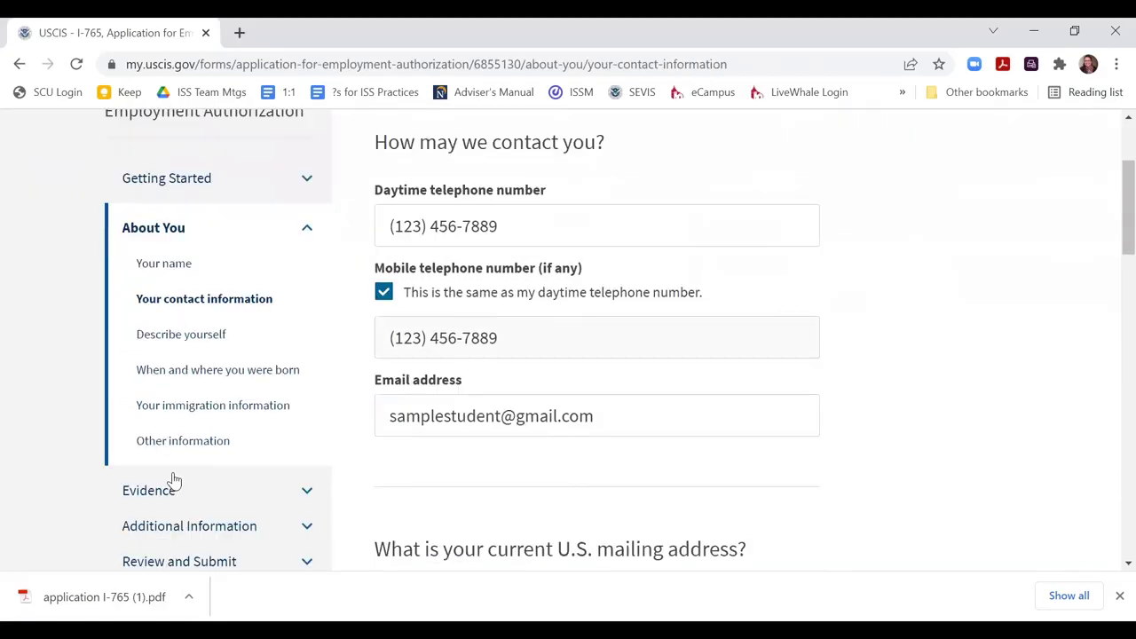
scroll(175, 481, down, 2)
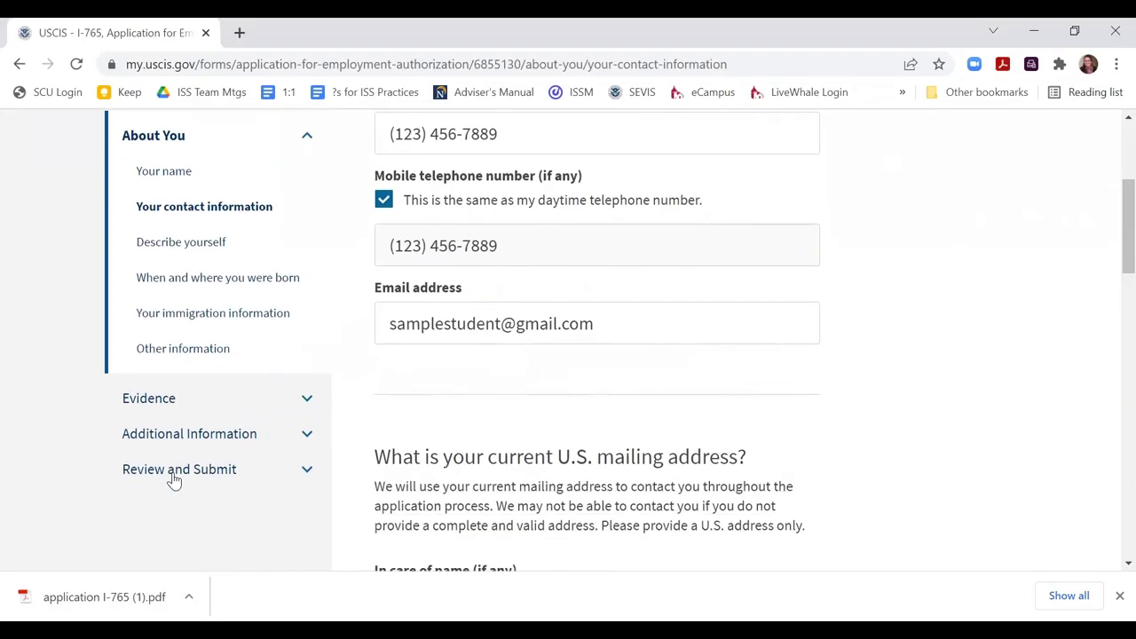
scroll(174, 480, down, 8)
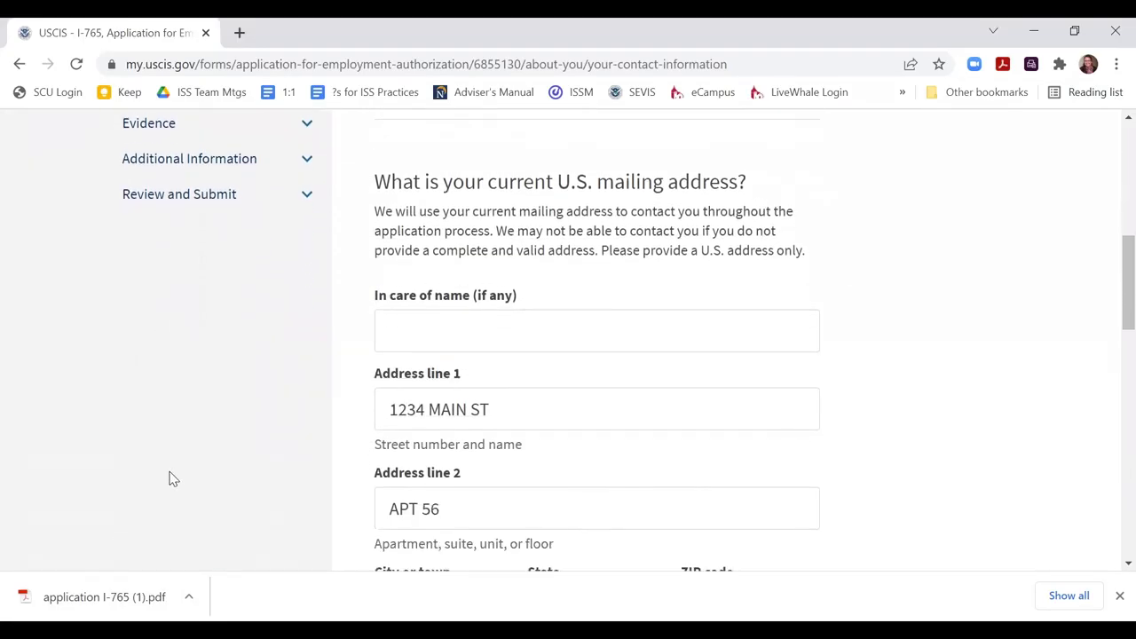
scroll(171, 470, down, 2)
scroll(171, 467, up, 10)
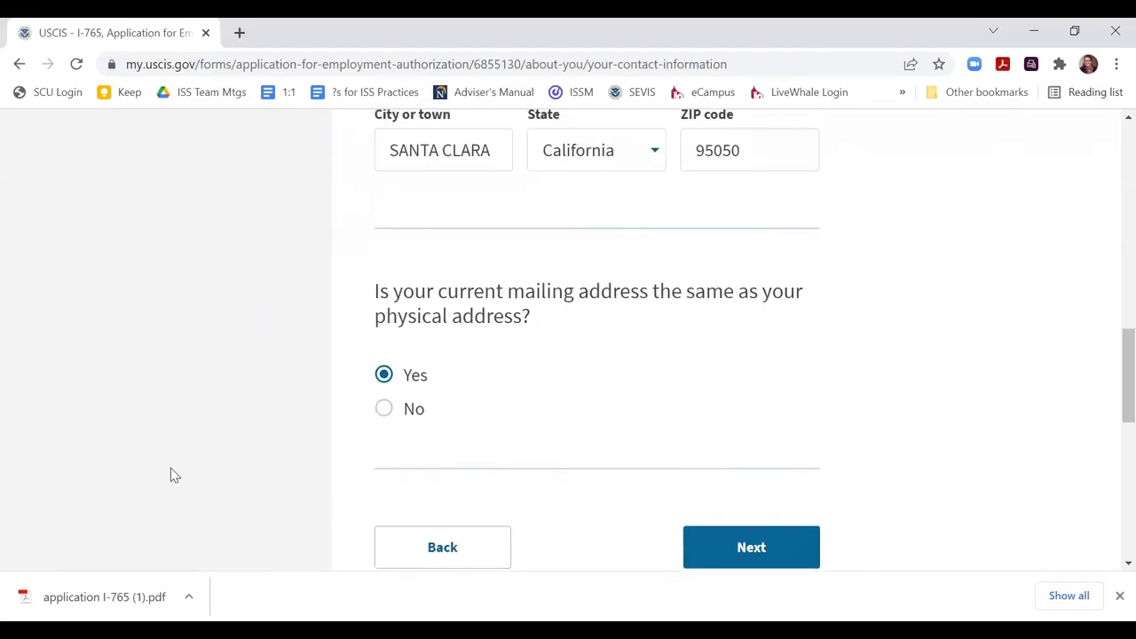
scroll(170, 465, up, 4)
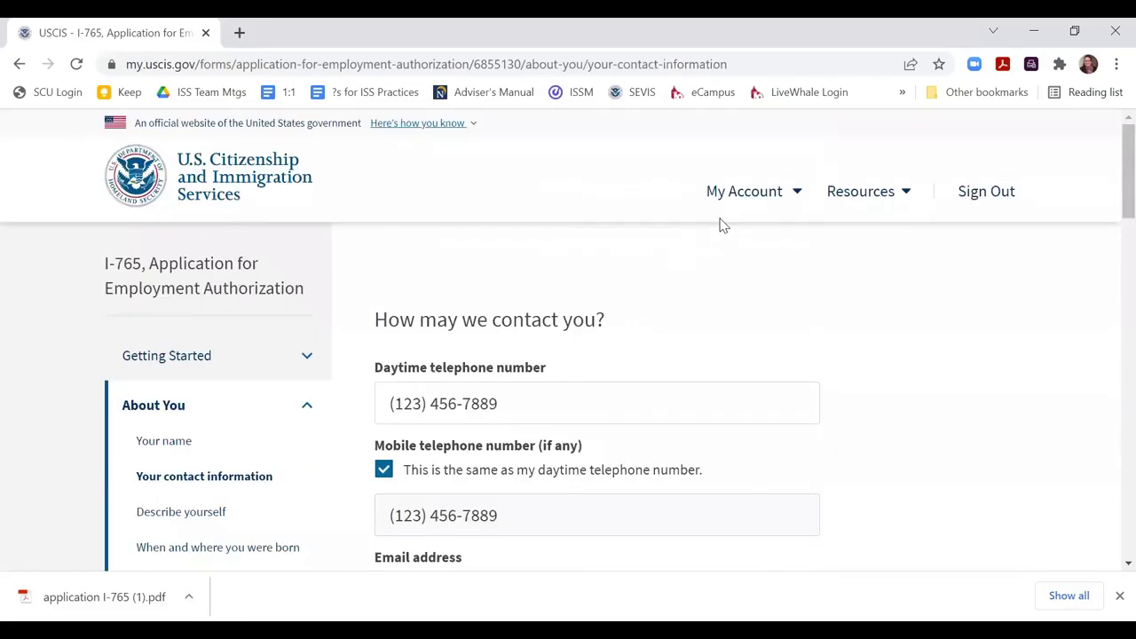
click(746, 197)
click(717, 228)
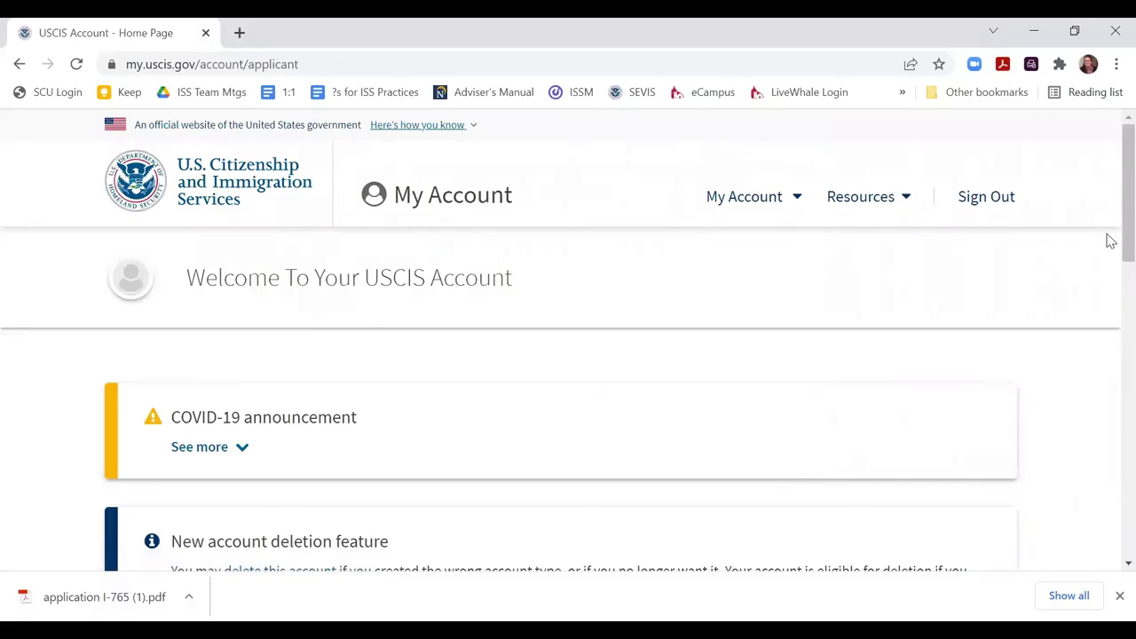
mouse_move(1109, 240)
mouse_down()
mouse_move(1109, 222)
mouse_move(1108, 533)
mouse_move(1112, 221)
mouse_up()
scroll(1112, 405, up, 1)
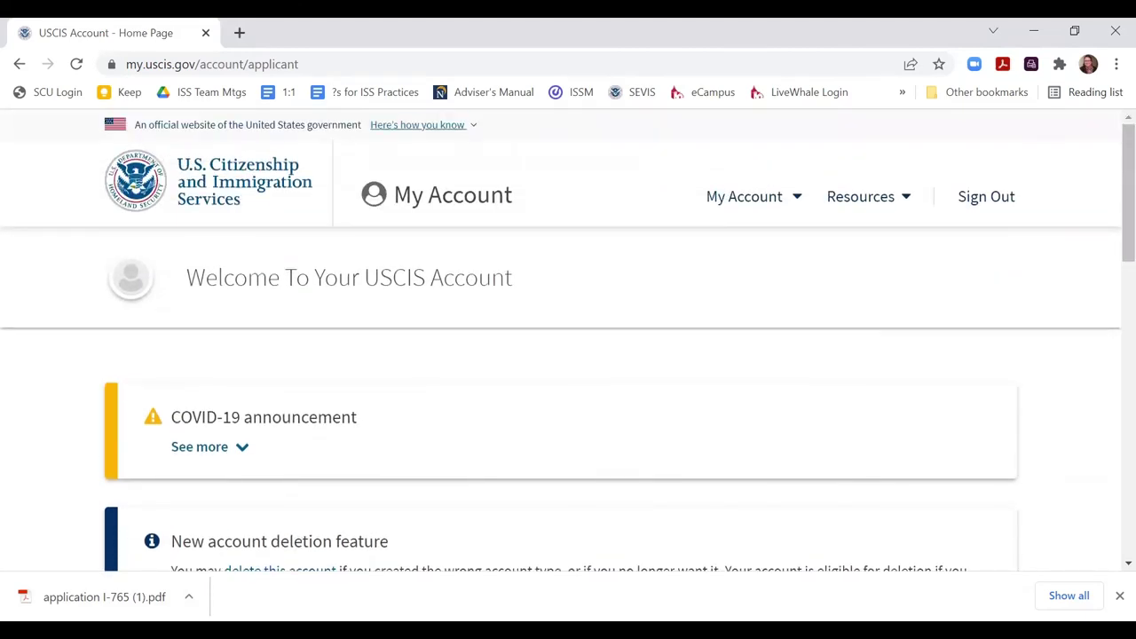